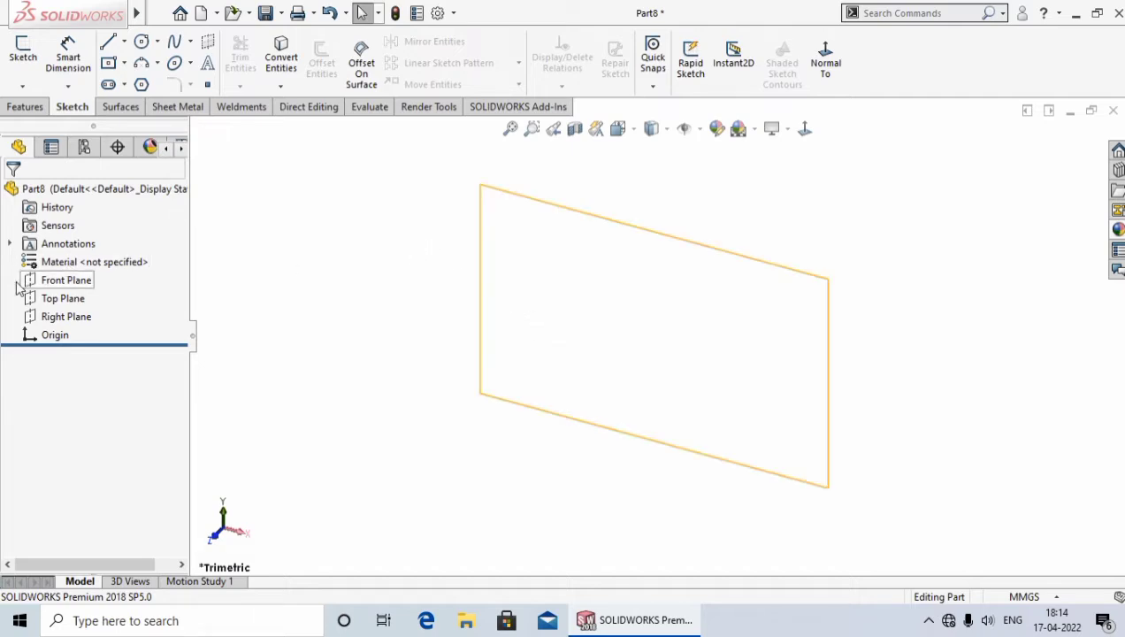
Step: Bring up the shortcut menu for the Top Plane in the new part
right_click(55, 301)
Step: Sketch a centre rectangle at the origin on the Top Plane, then exit the sketch
left_click(68, 271)
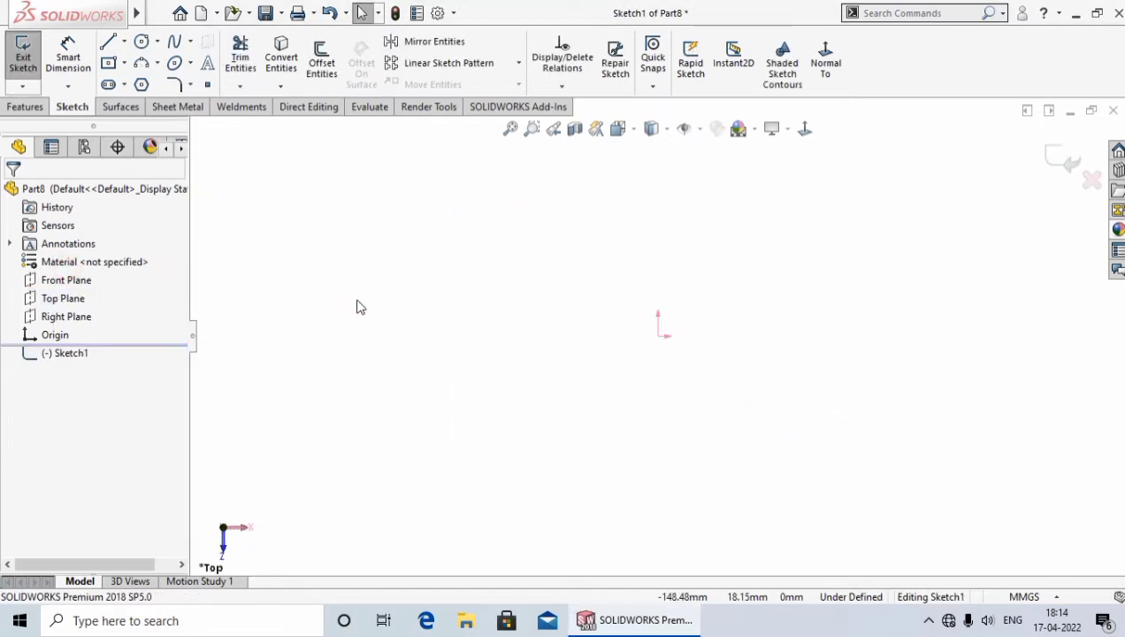
left_click(125, 64)
left_click(141, 104)
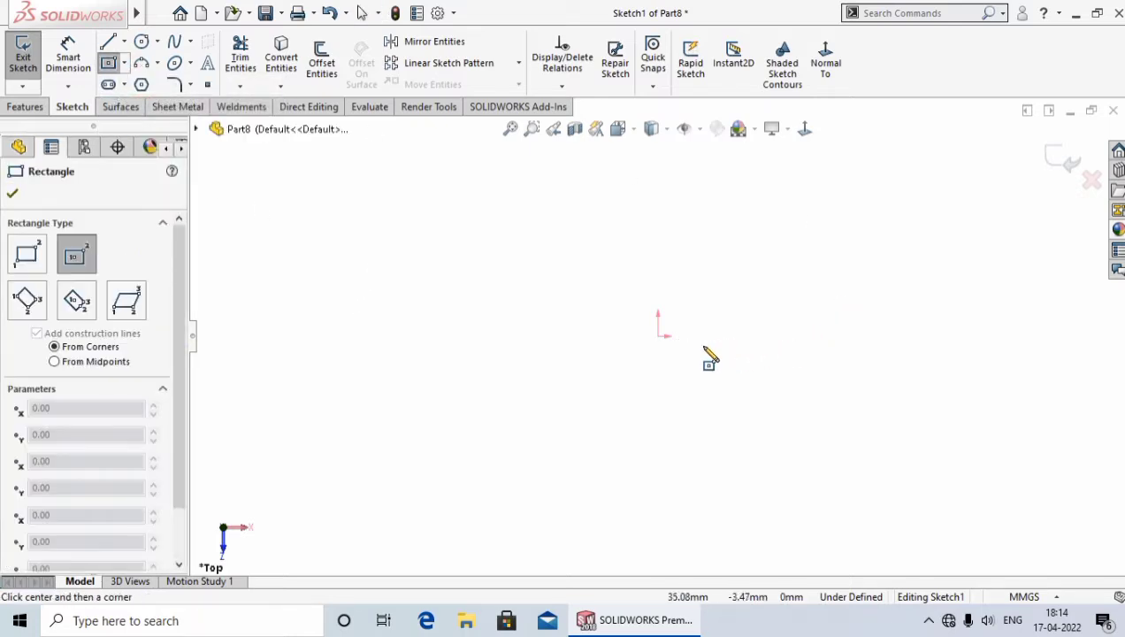
left_click(657, 336)
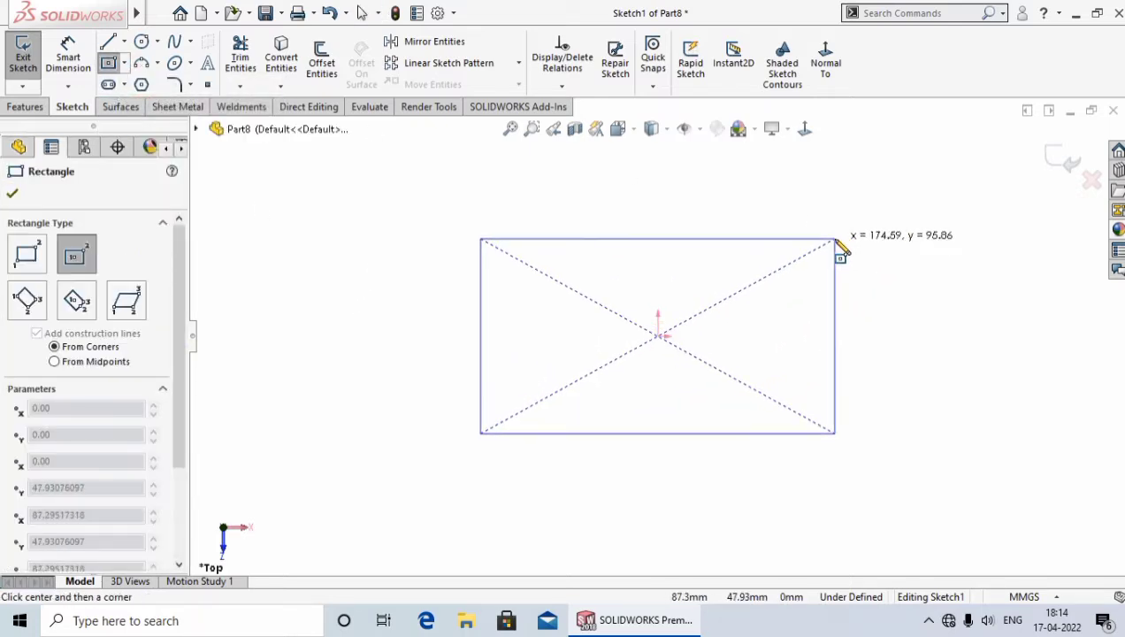
left_click(835, 239)
right_click(839, 243)
left_click(863, 251)
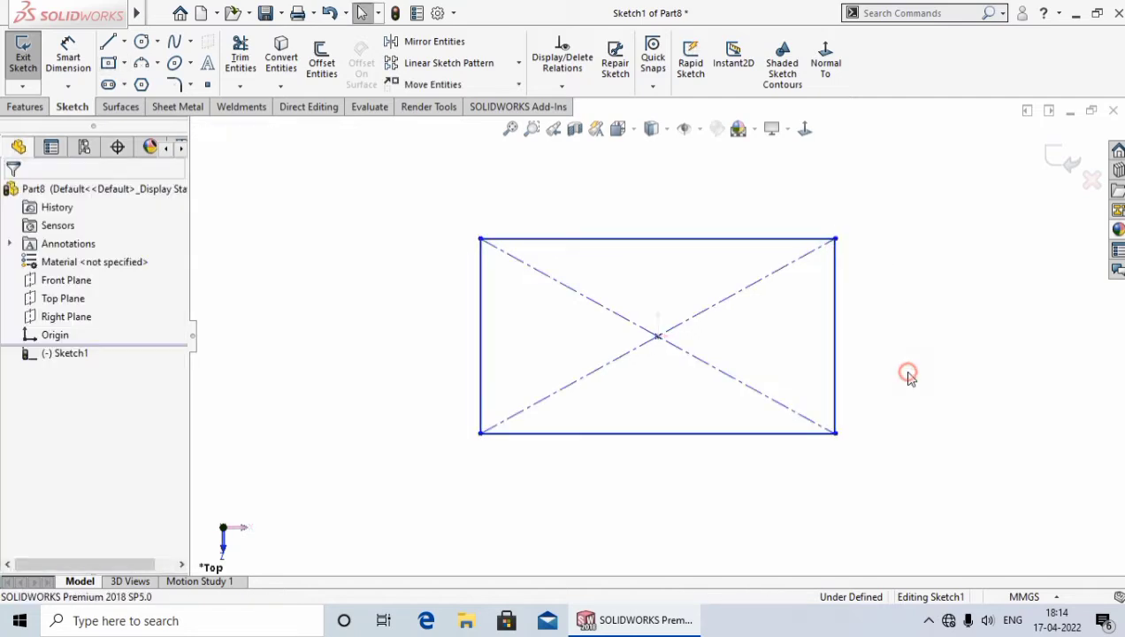
left_click(1056, 157)
key("f")
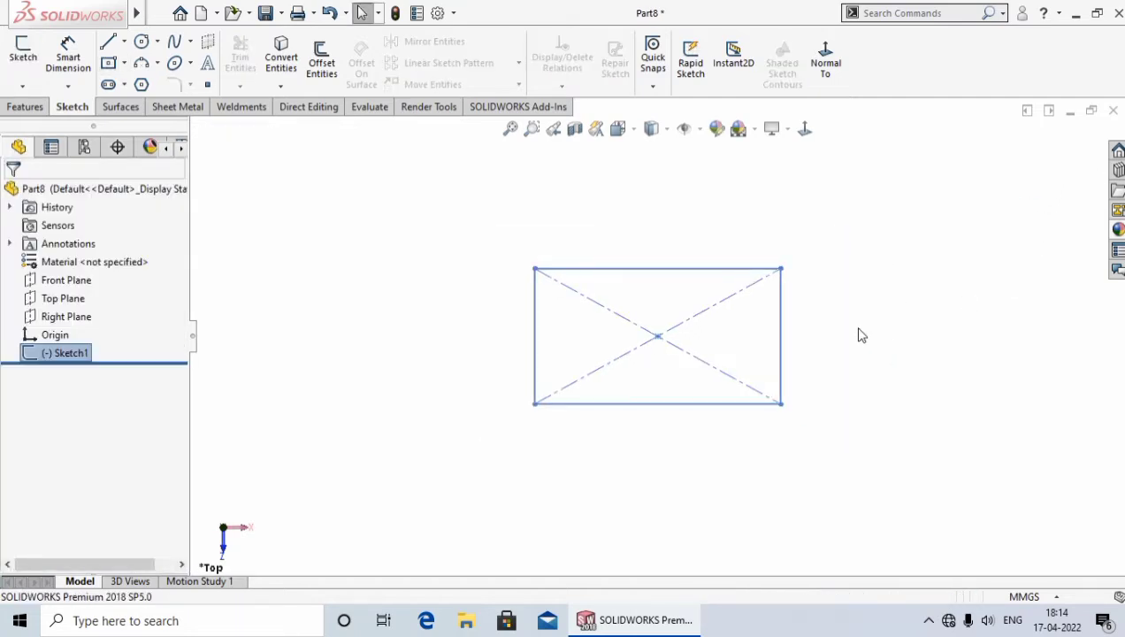
left_click(859, 330)
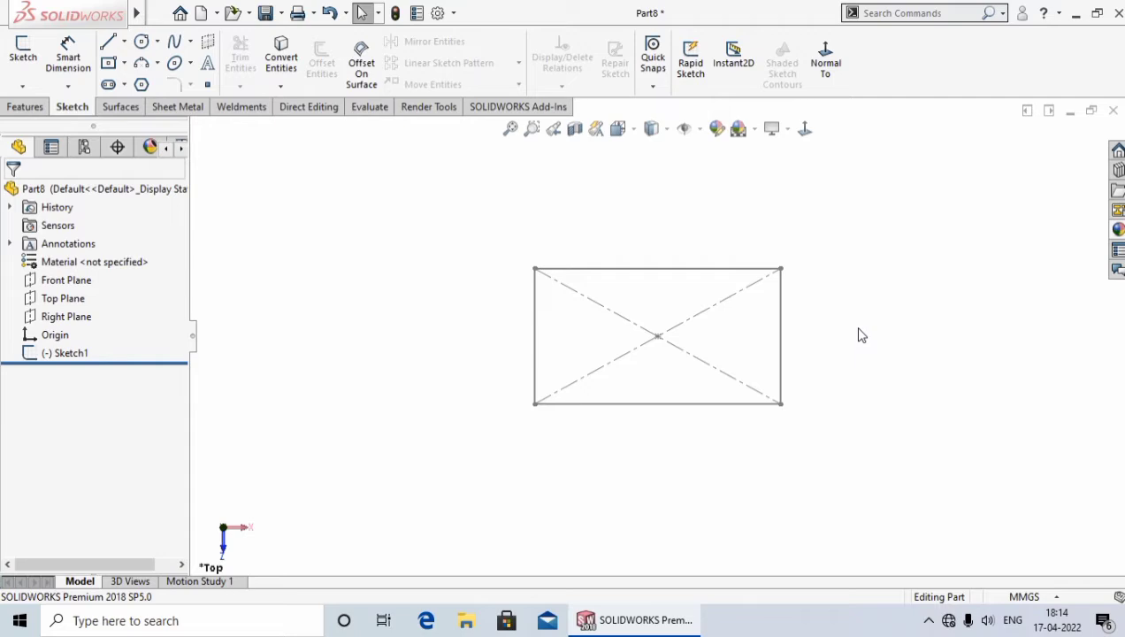
Step: Create a reference plane offset 60 mm from the Top Plane
left_click(34, 106)
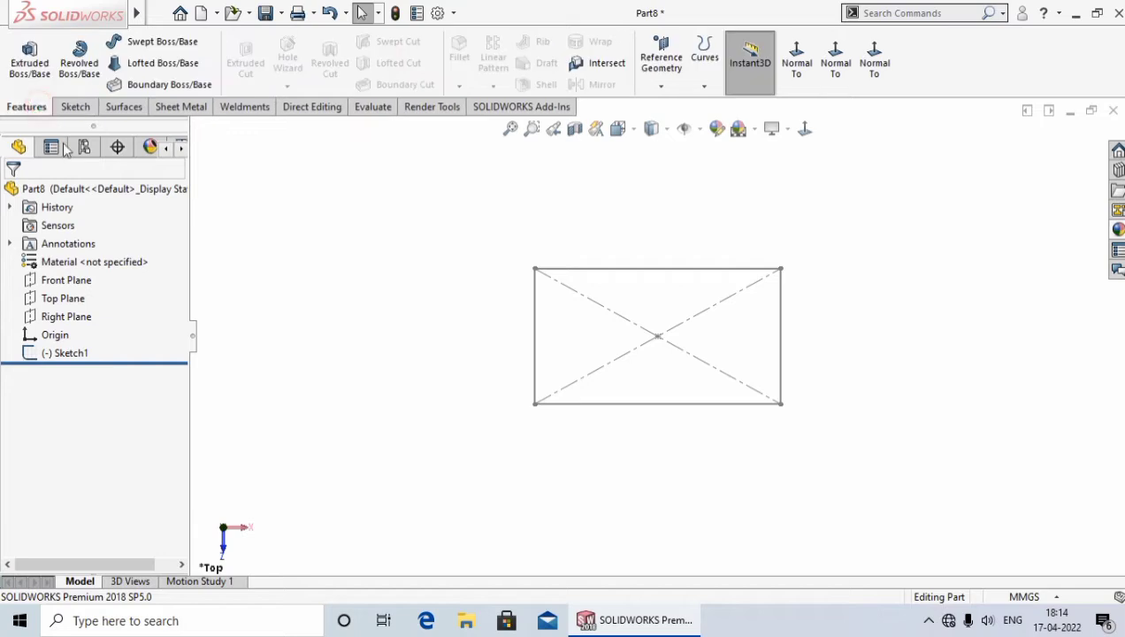
left_click(662, 90)
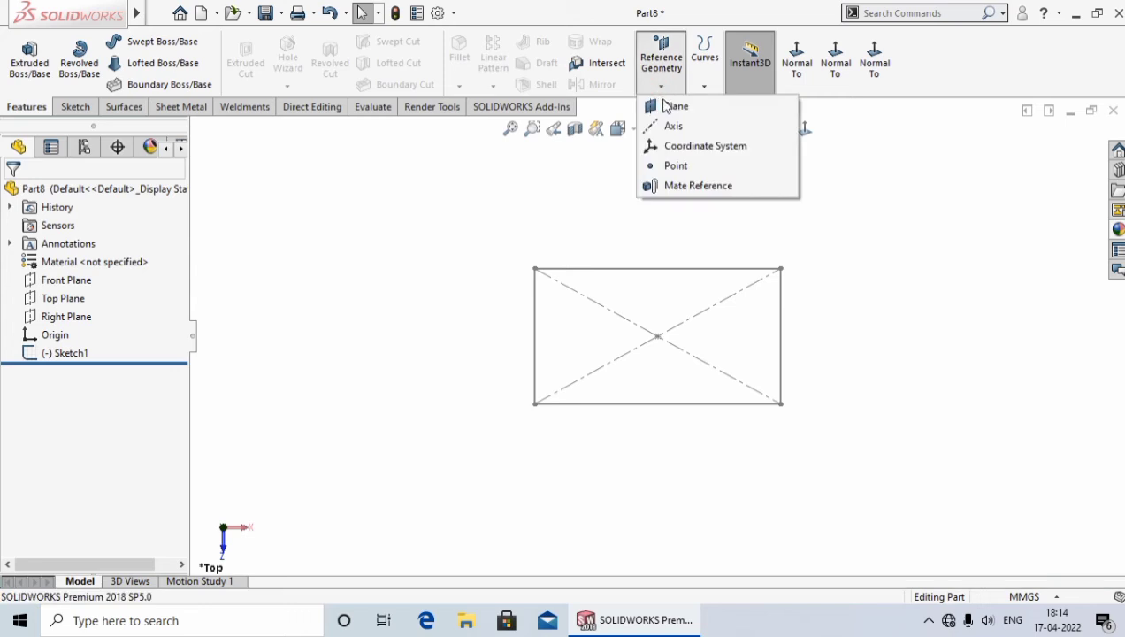
left_click(685, 109)
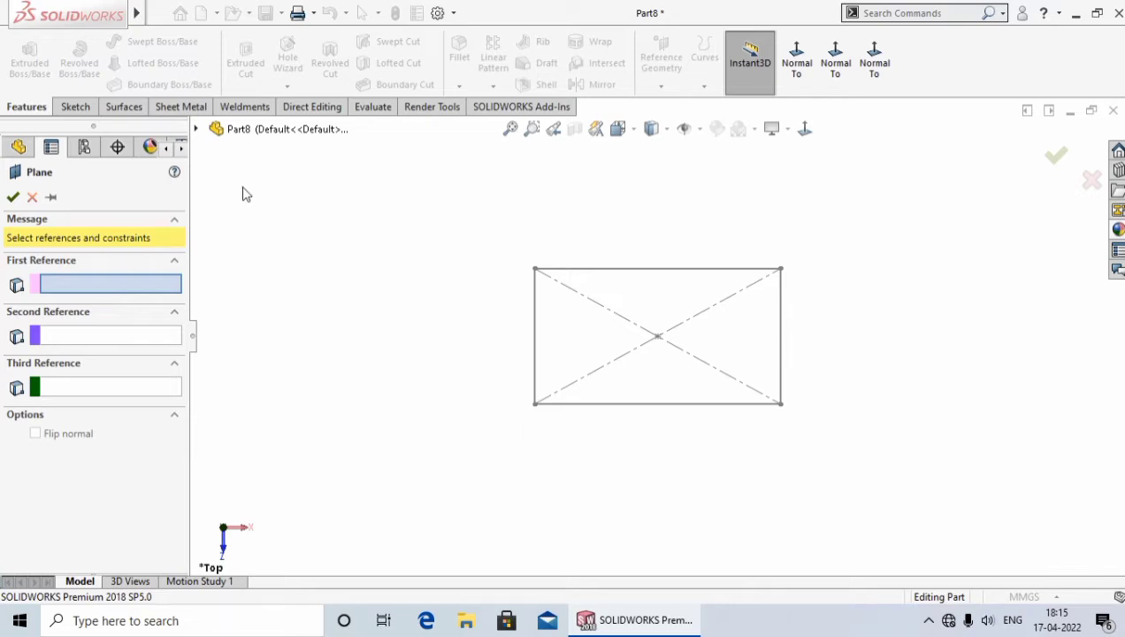
left_click(197, 130)
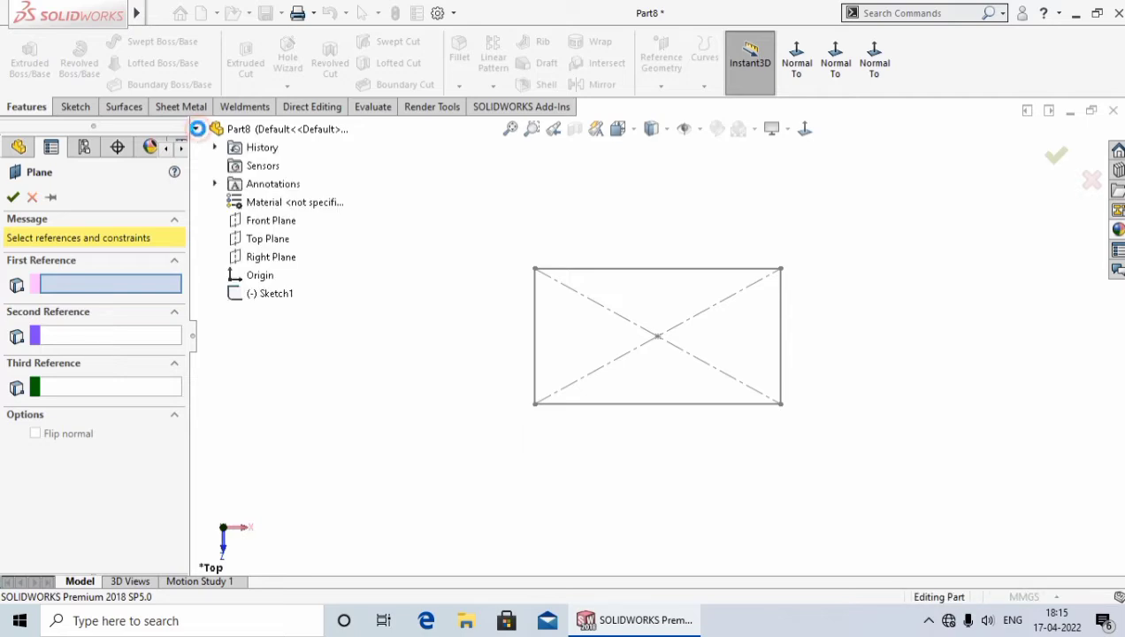
left_click(270, 241)
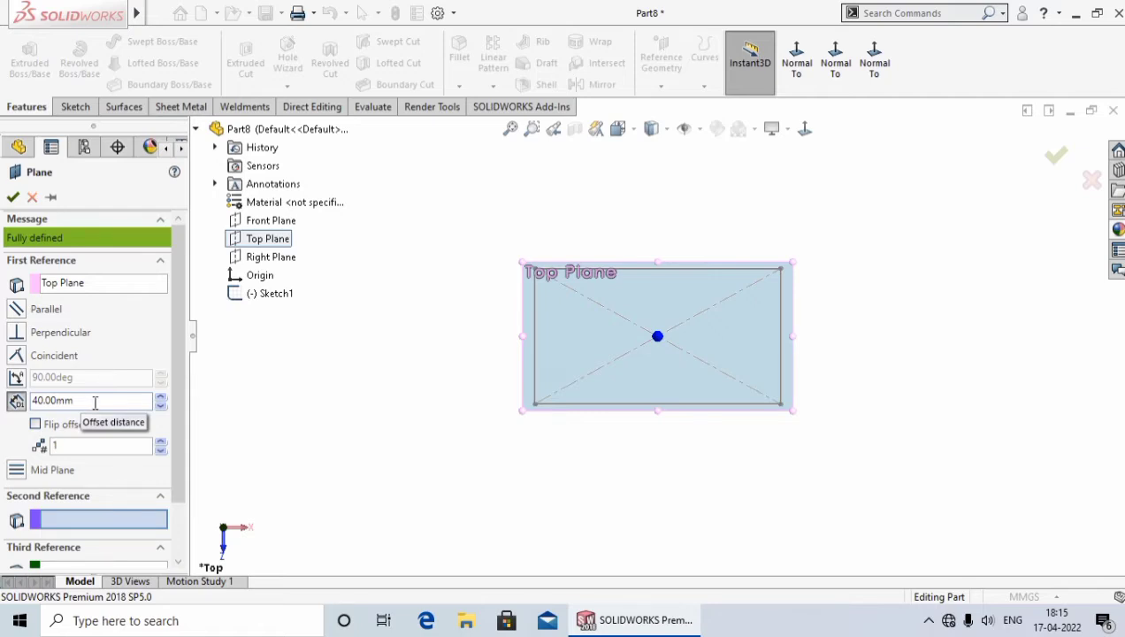
double_click(62, 400)
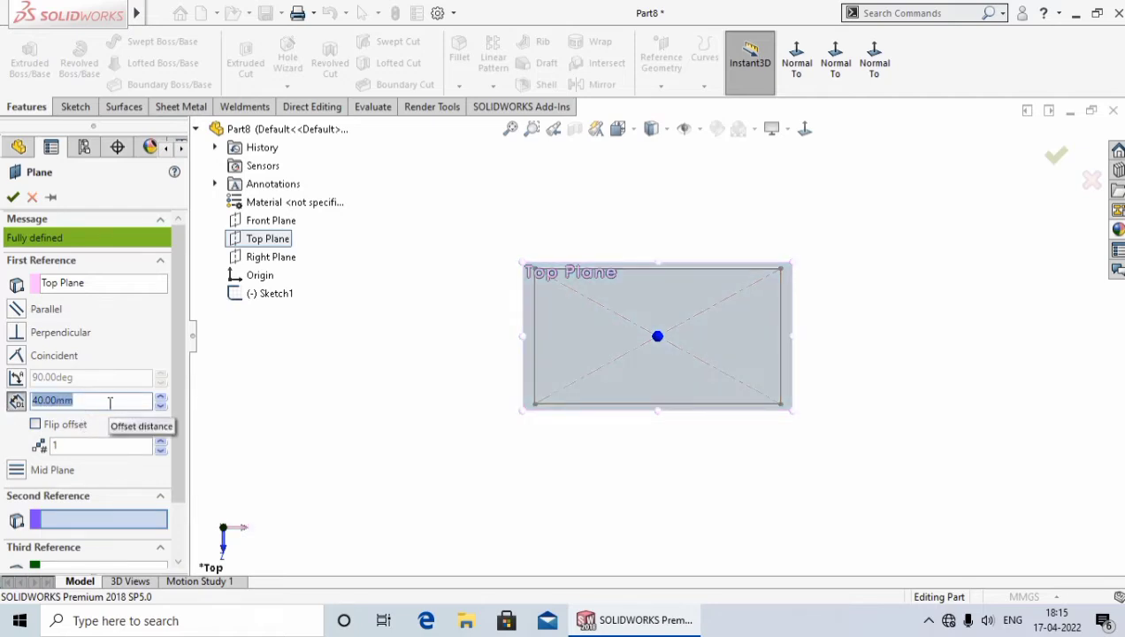
type("60")
key("Return")
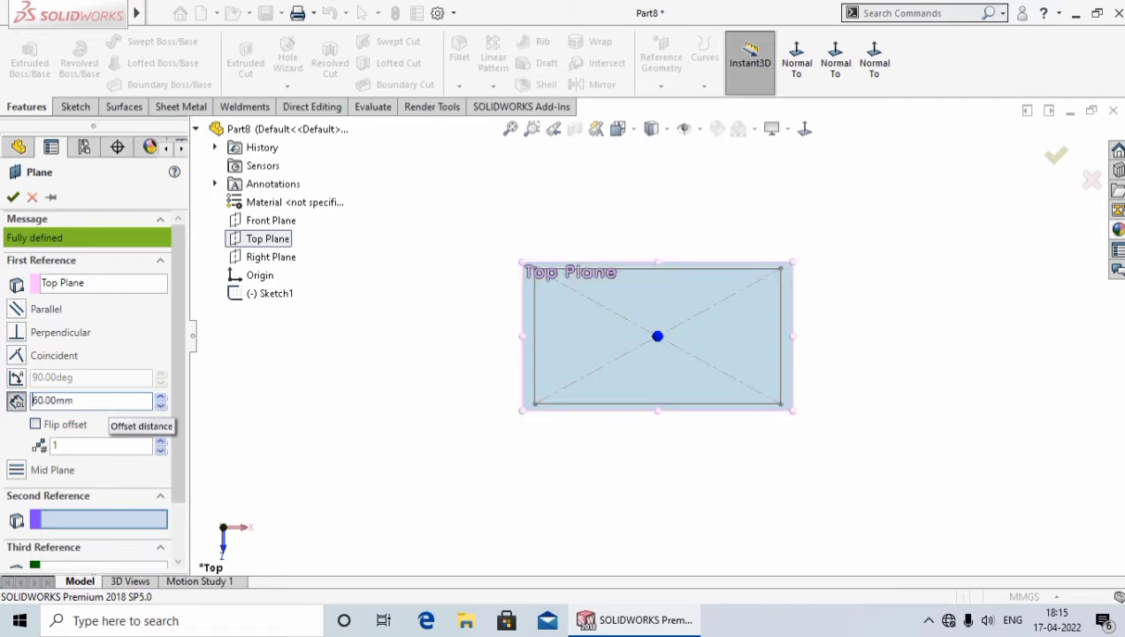
left_click(12, 197)
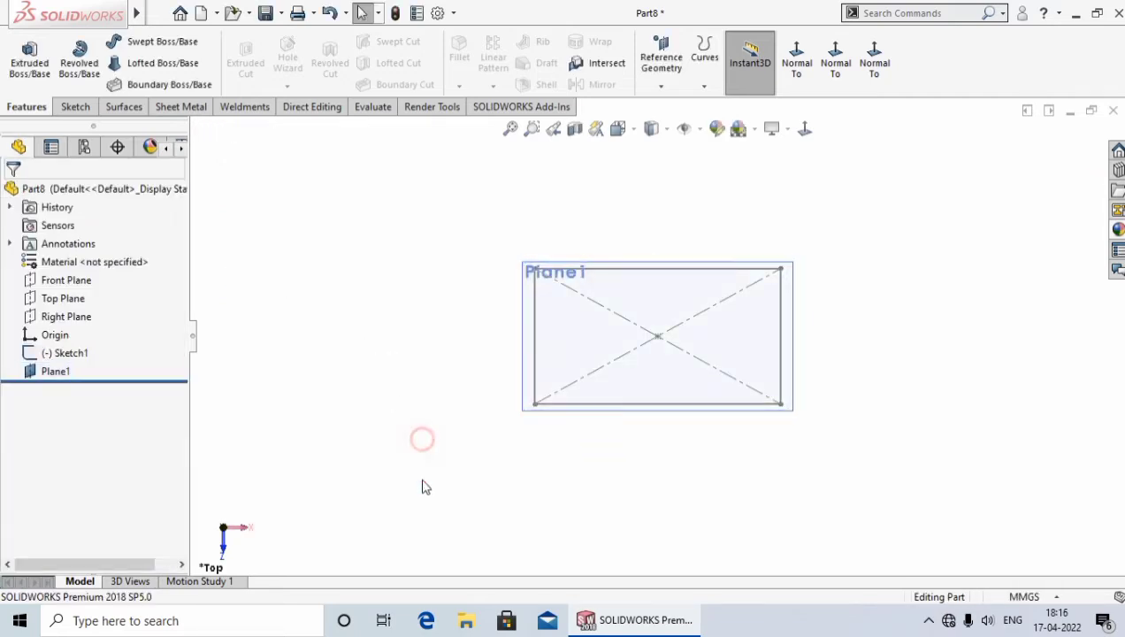
mouse_move(422, 440)
middle_mouse_down()
mouse_move(414, 404)
mouse_move(425, 390)
middle_mouse_up()
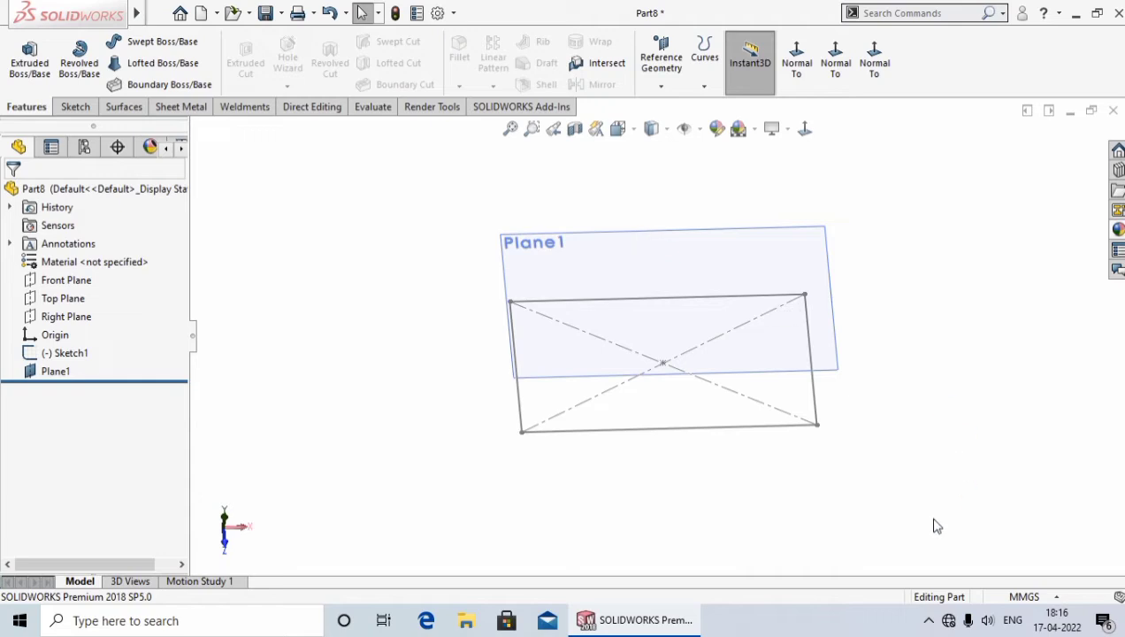
Step: Sketch a circle centred on the origin on Plane1 and close the sketch
mouse_move(931, 524)
middle_mouse_down()
mouse_move(871, 475)
mouse_move(885, 460)
middle_mouse_up()
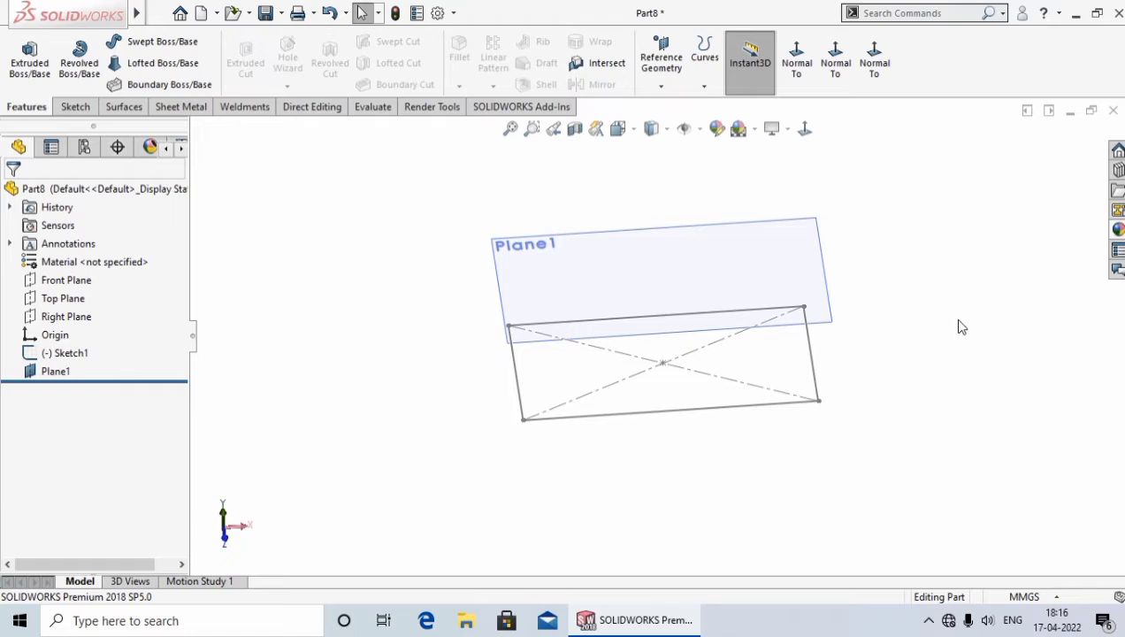
left_click(686, 259)
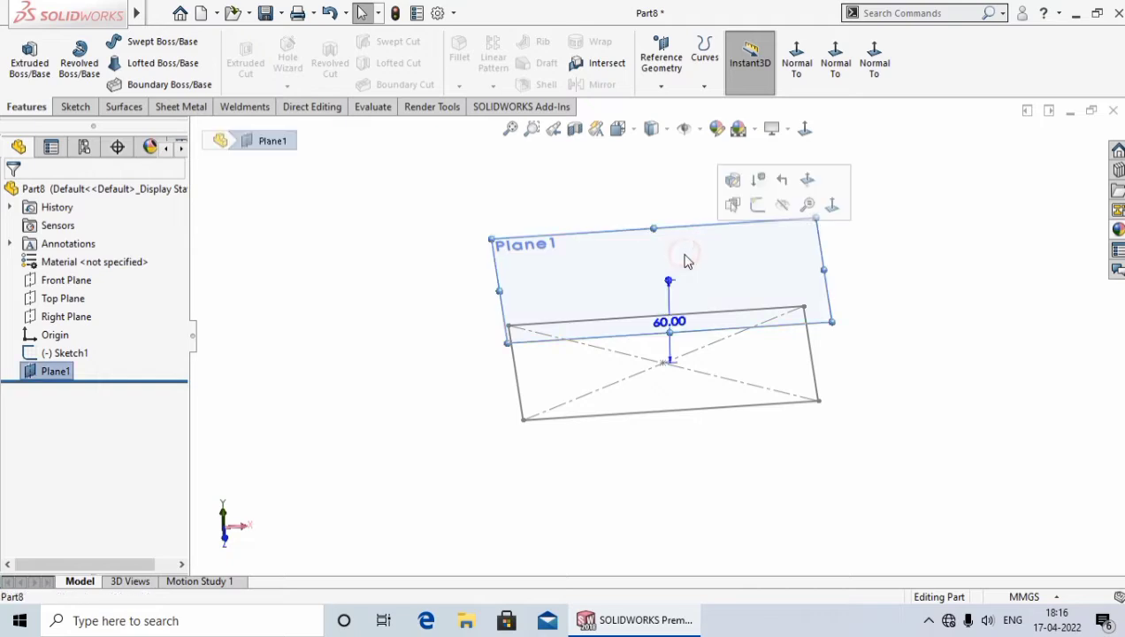
left_click(758, 207)
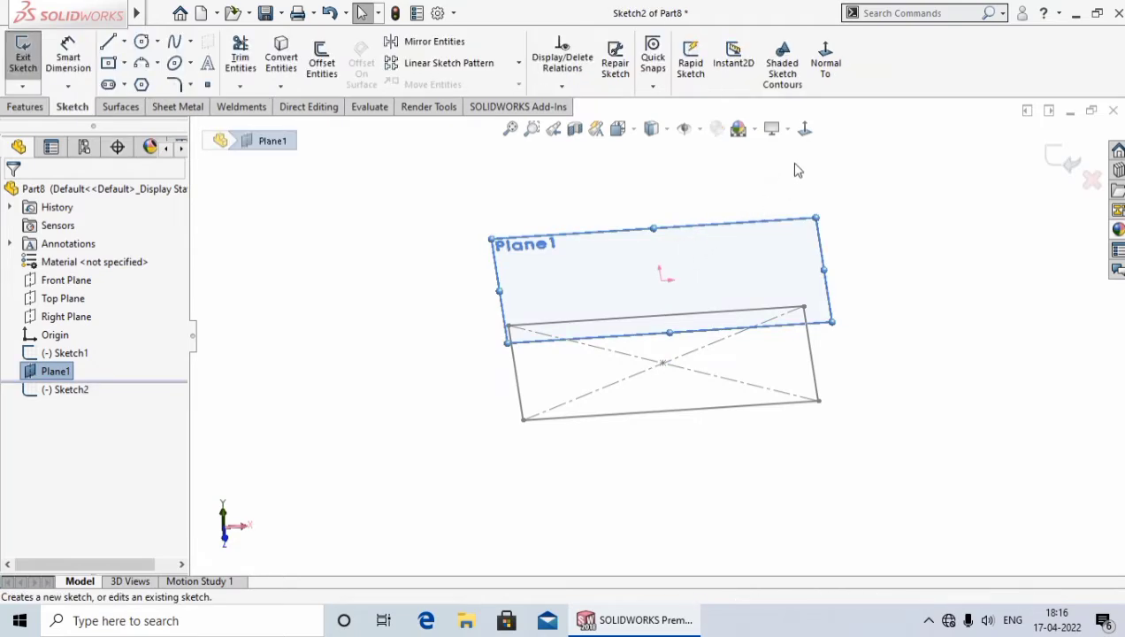
left_click(805, 130)
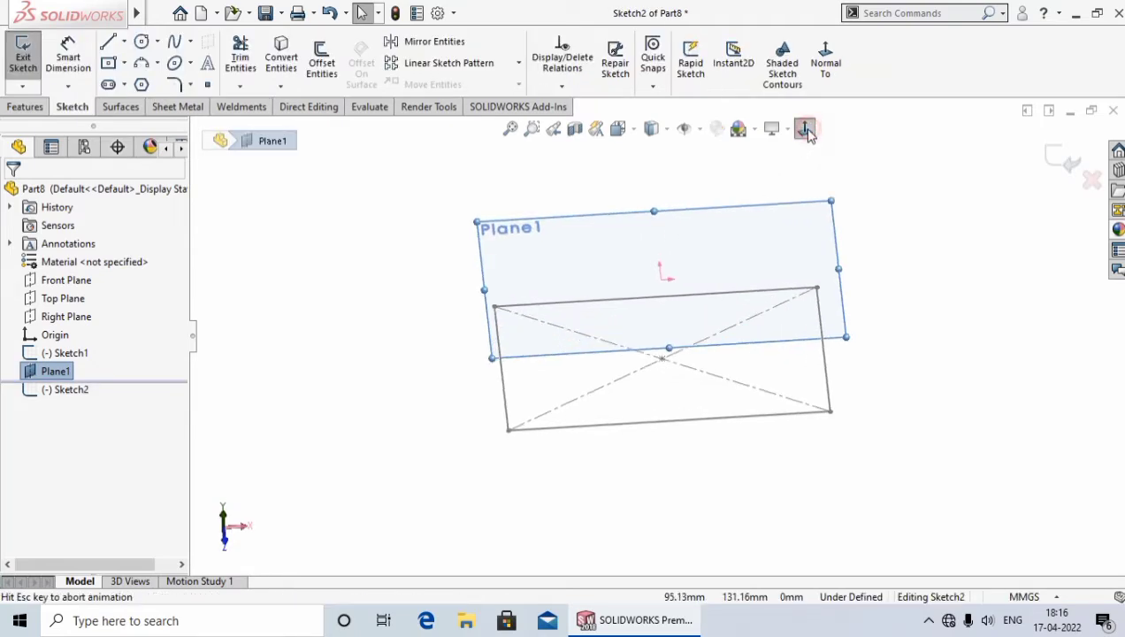
left_click(1029, 449)
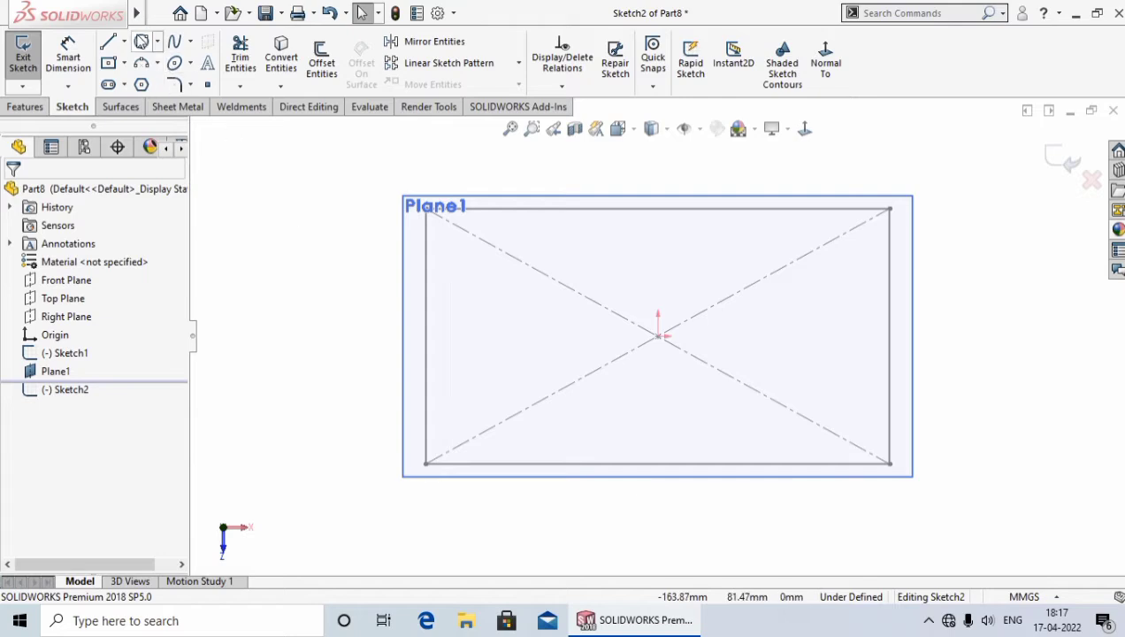
left_click(143, 44)
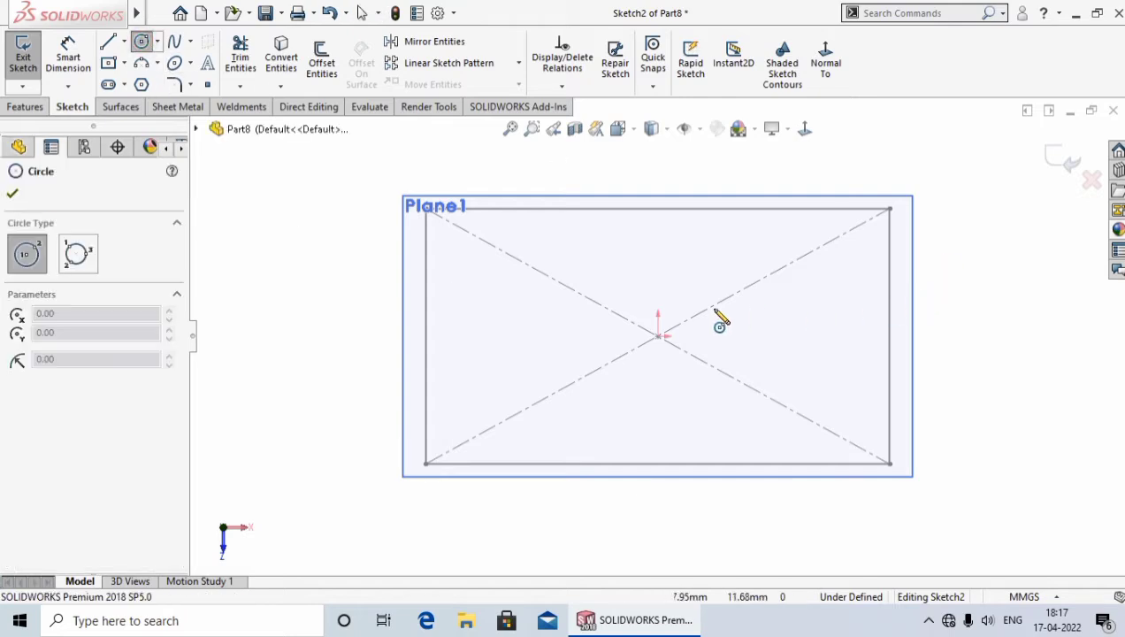
left_click(658, 336)
left_click(658, 232)
right_click(659, 234)
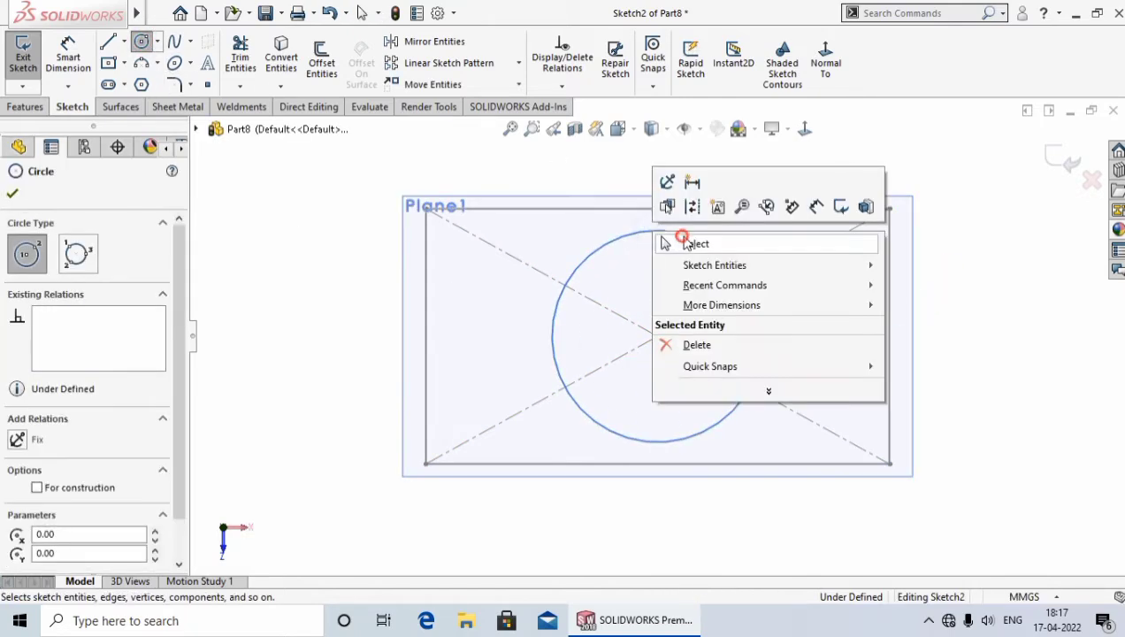
left_click(683, 242)
middle_click_drag(958, 388, 1027, 234)
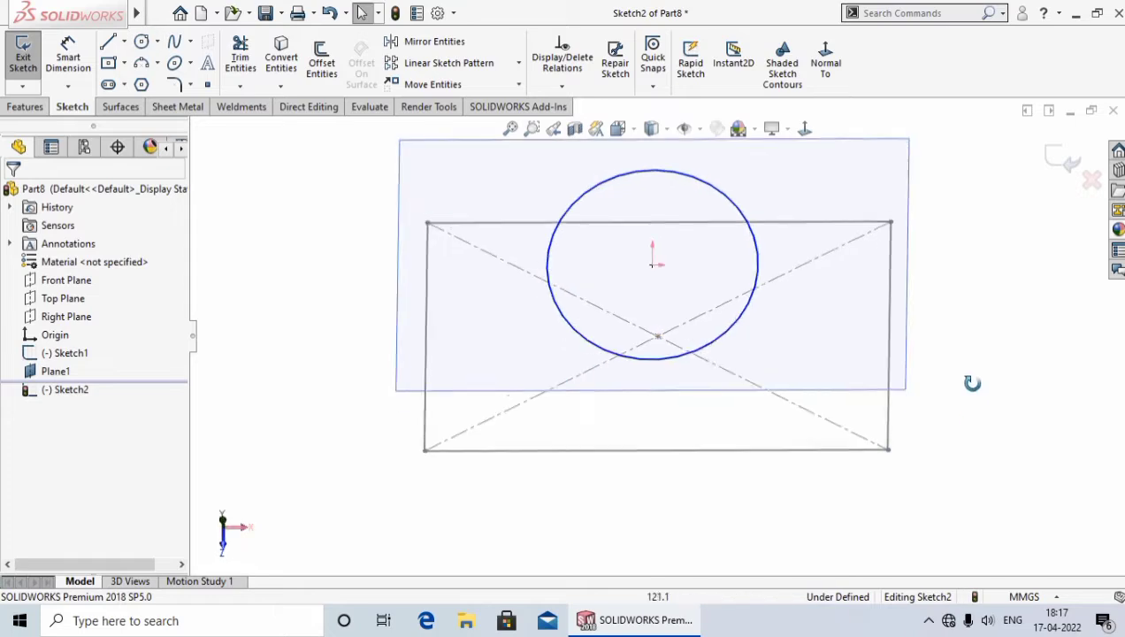
left_click(1063, 158)
Step: Hide Plane1
middle_click_drag(963, 430, 736, 256)
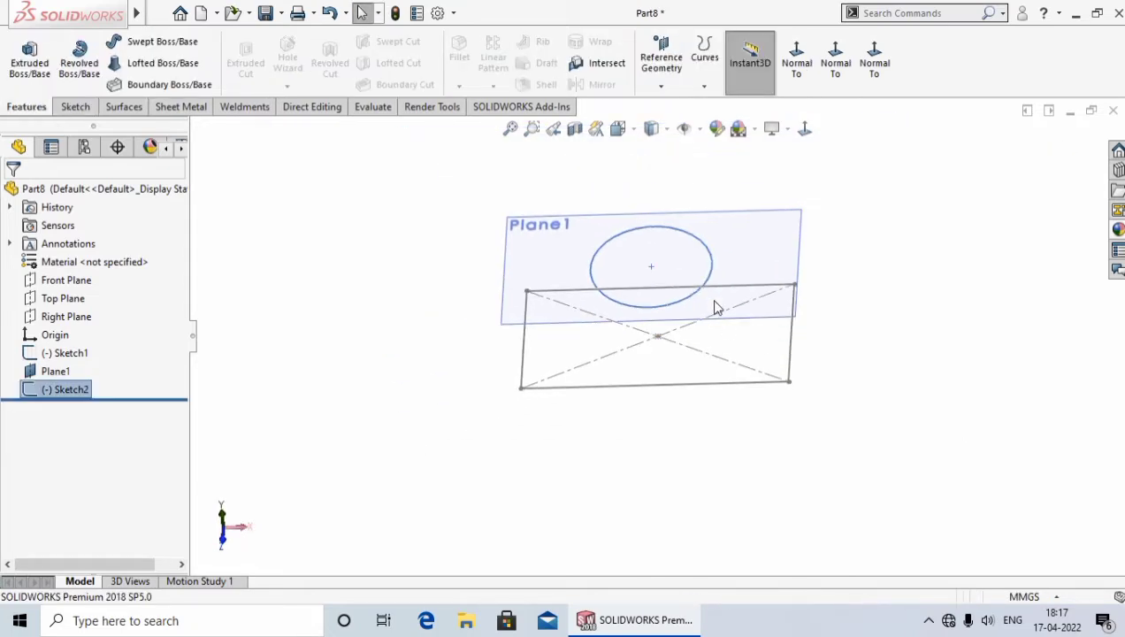
left_click(757, 244)
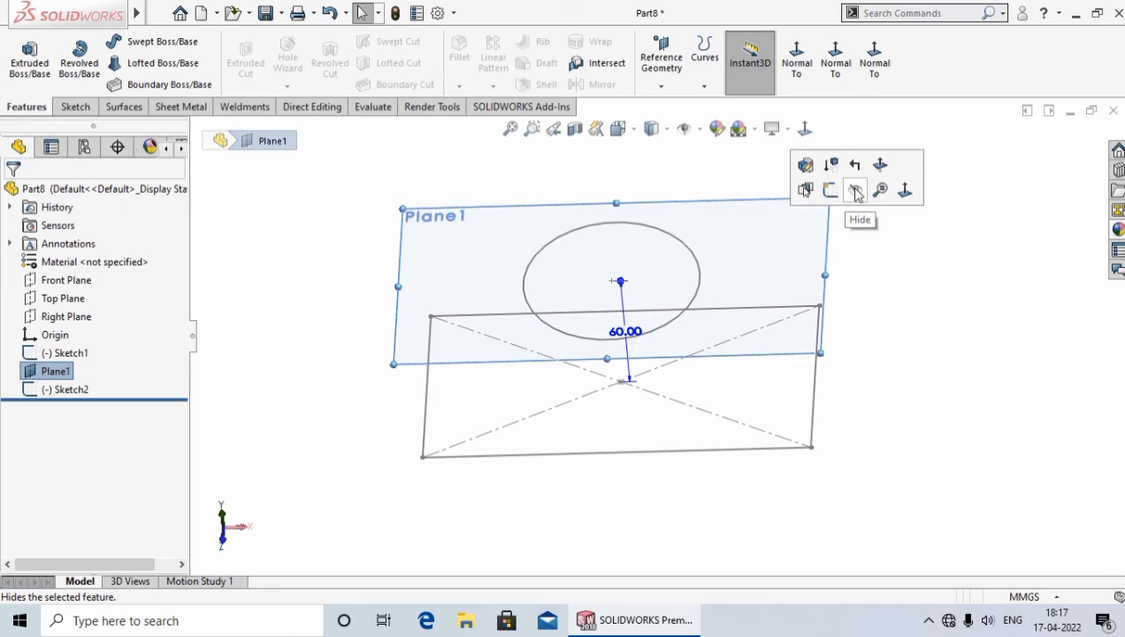
left_click(857, 195)
middle_click_drag(885, 316, 563, 405)
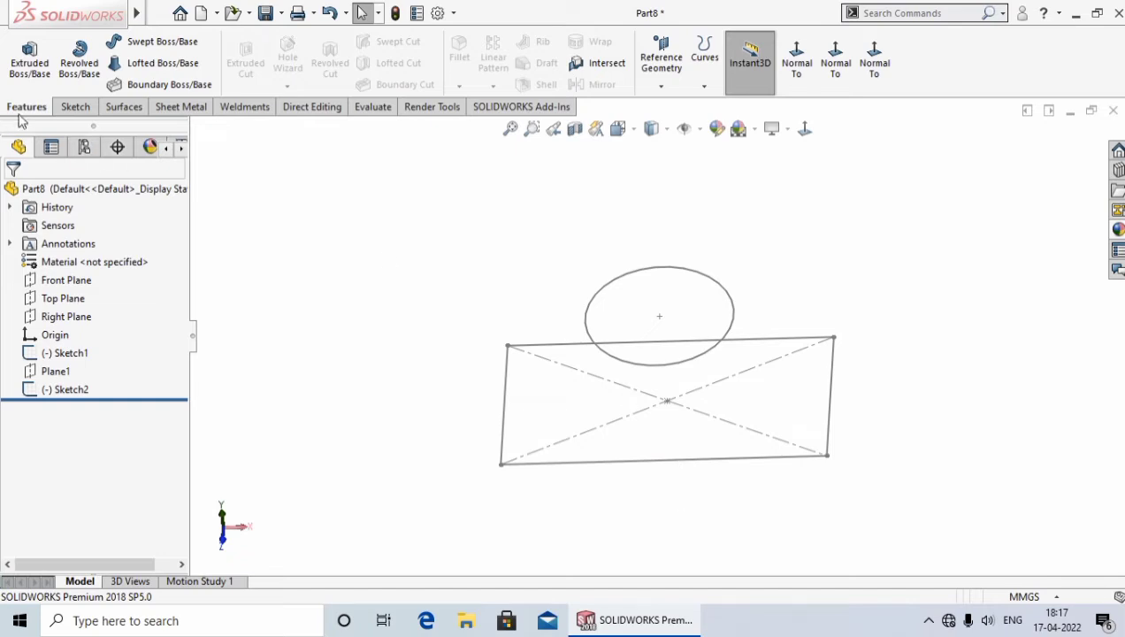
Step: Cancel the first Boundary and a Lofted Boss/Base attempt, then start a fresh Boundary Boss/Base
left_click(160, 87)
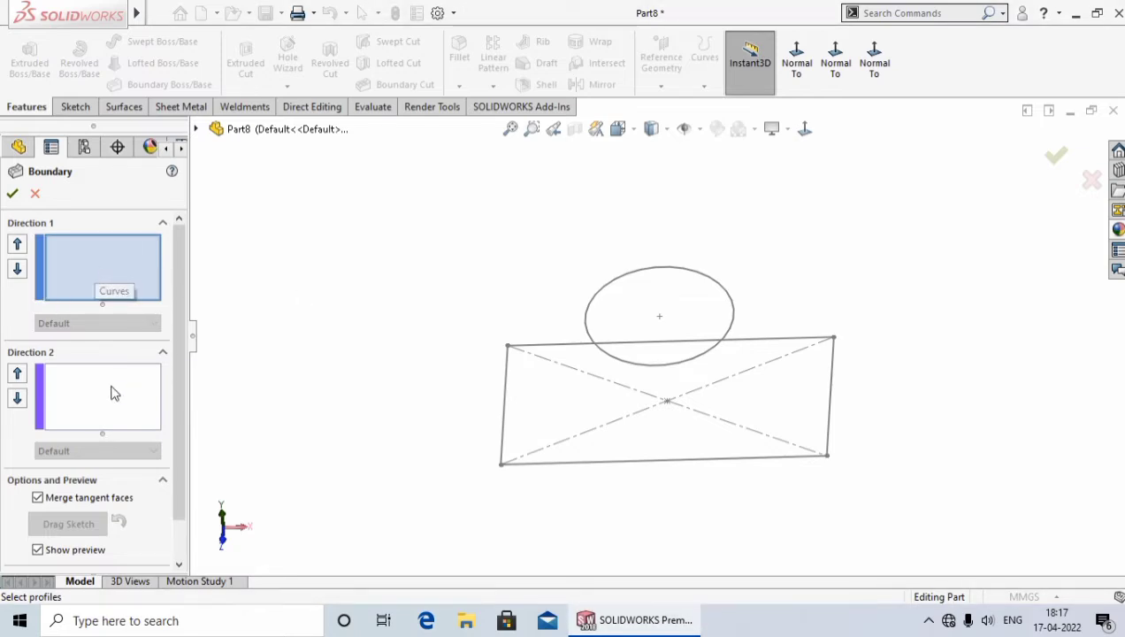
left_click(36, 194)
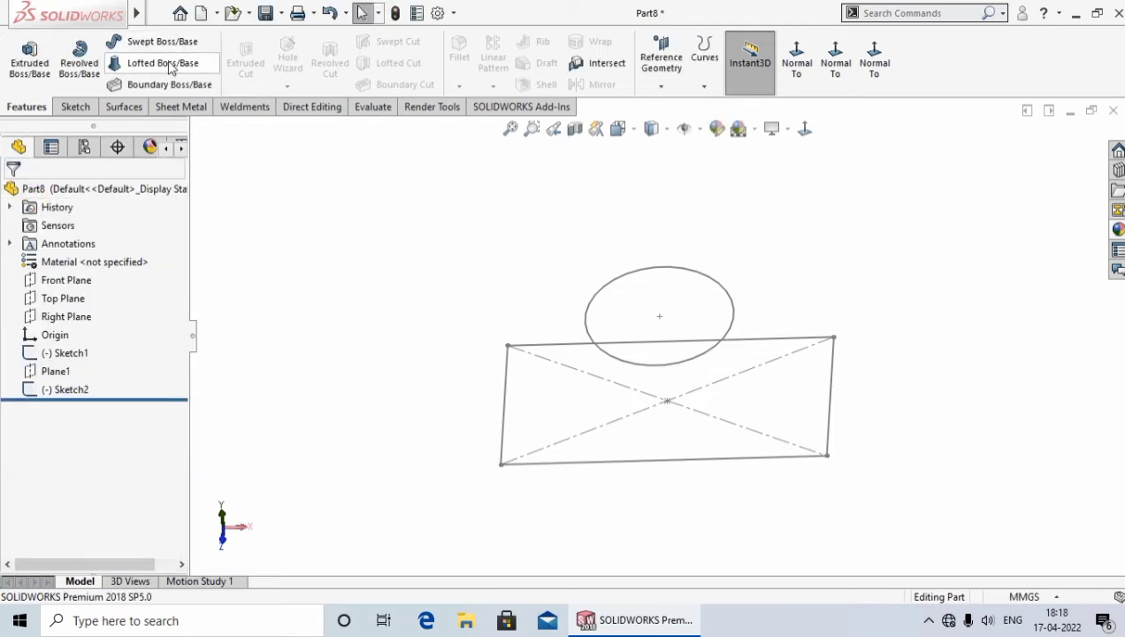
left_click(163, 63)
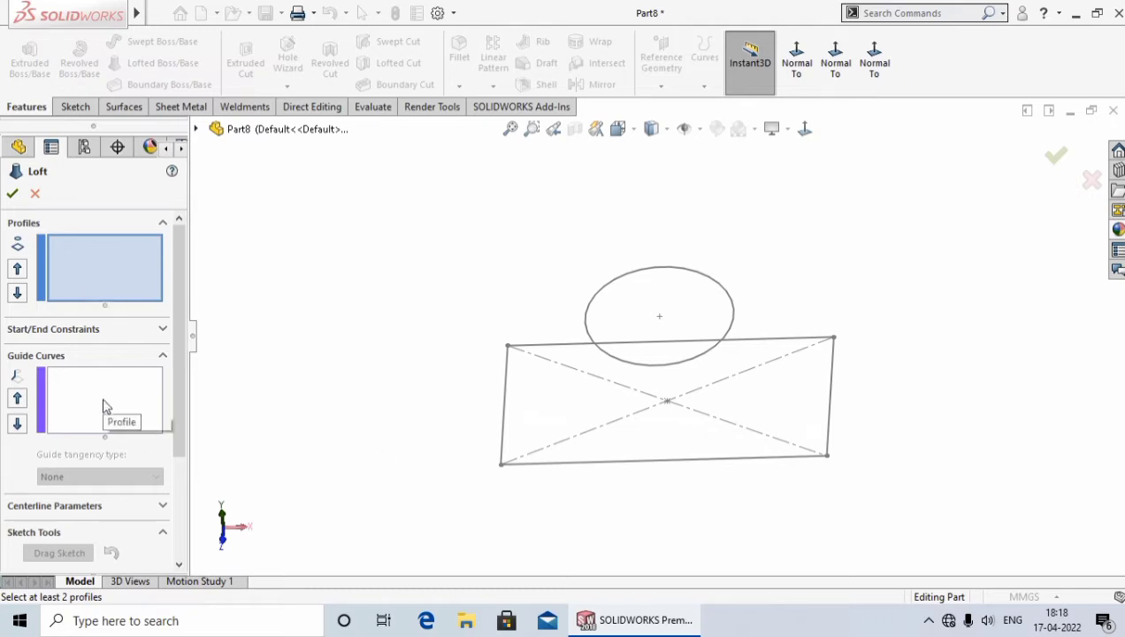
left_click(35, 193)
left_click(169, 85)
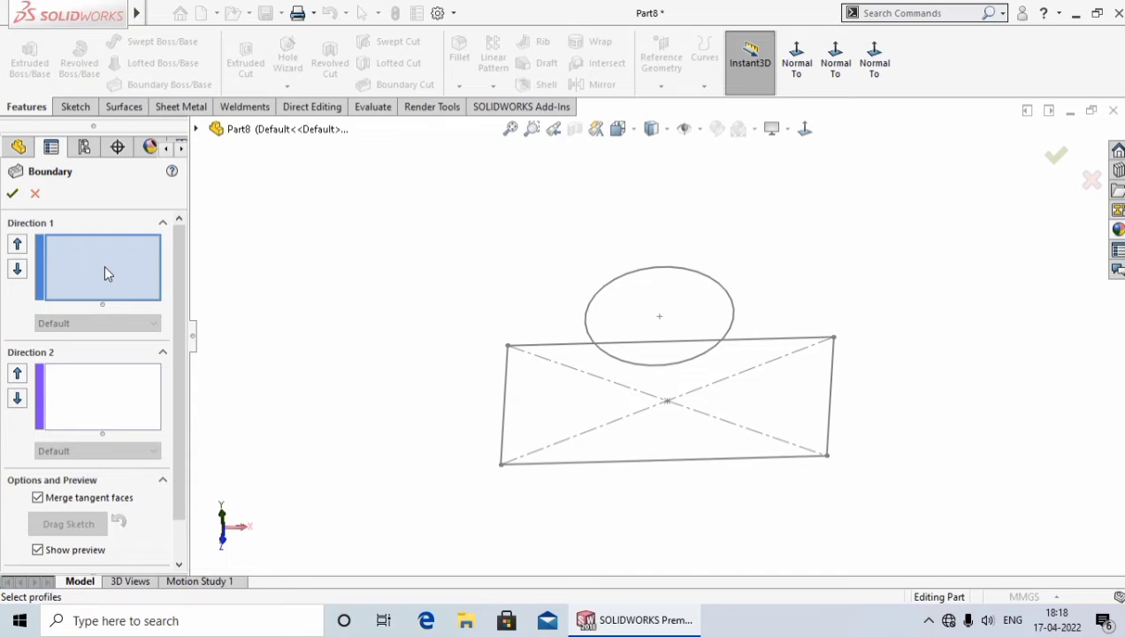
Step: Add the rectangle and the ellipse sketches as Direction 1 boundary profiles
left_click(104, 265)
scroll(549, 390, "down", 1)
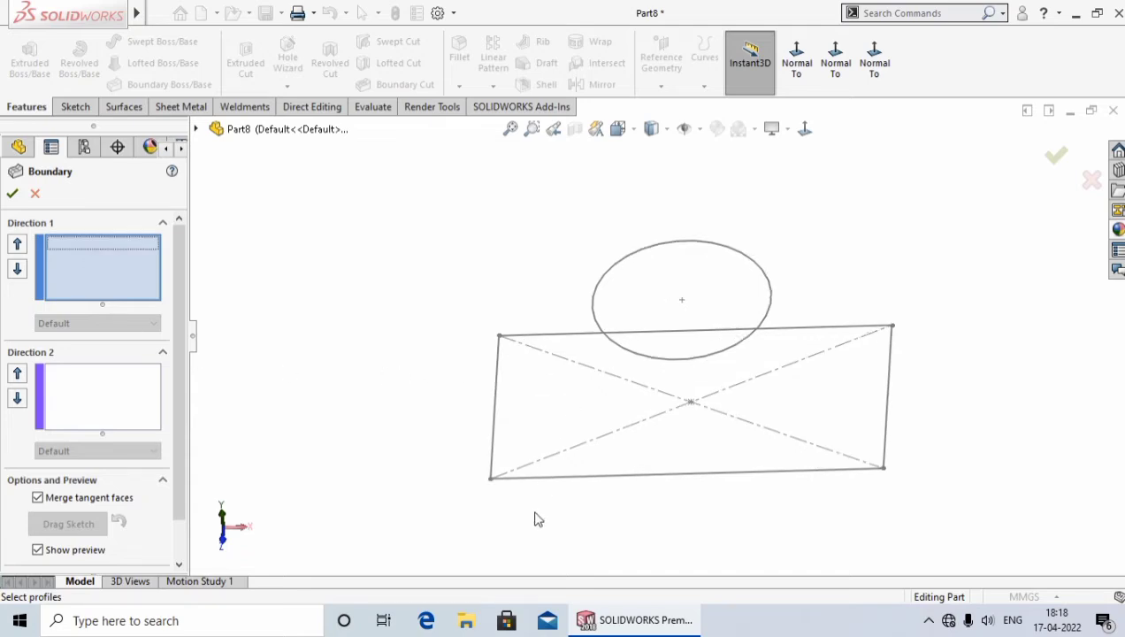
middle_click_drag(568, 520, 578, 510)
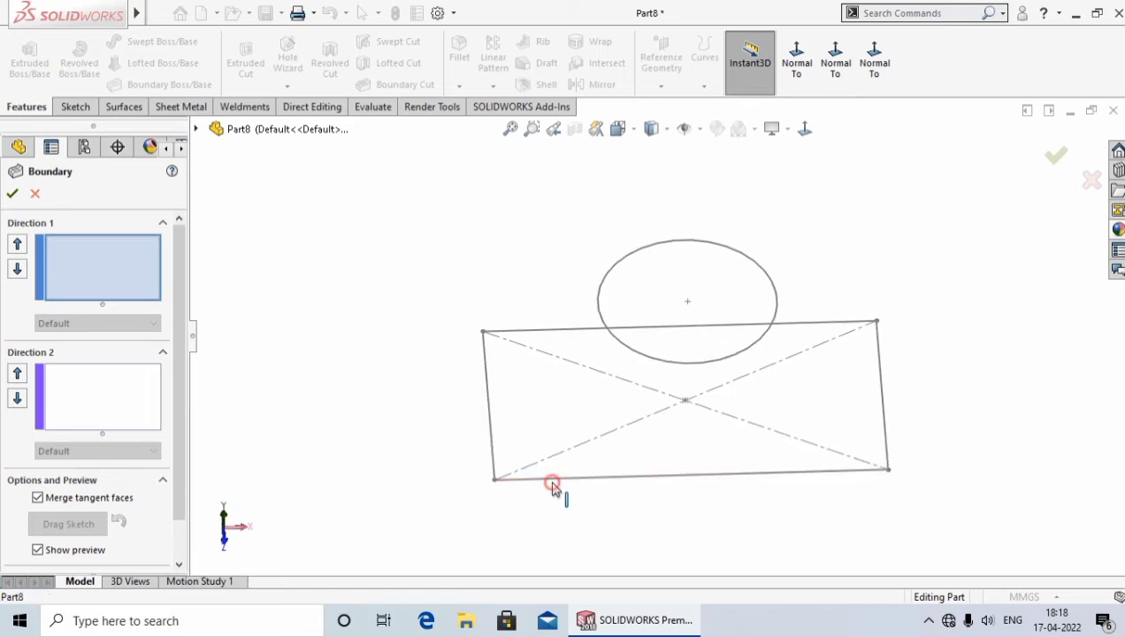
left_click(552, 484)
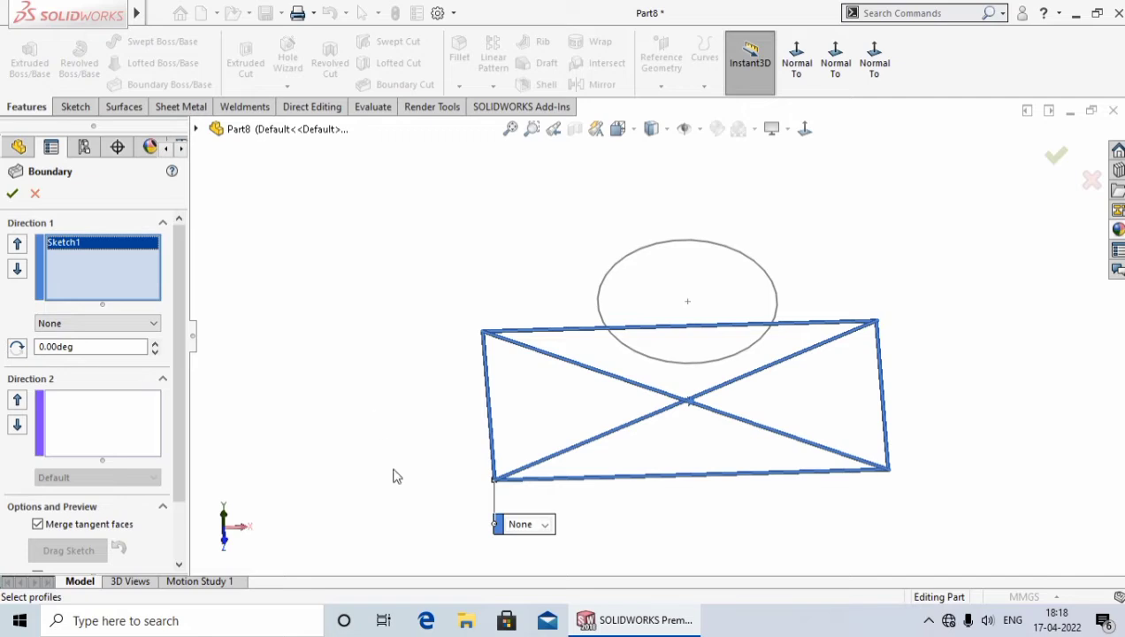
mouse_move(395, 474)
middle_mouse_down()
mouse_move(397, 399)
mouse_move(563, 369)
middle_mouse_up()
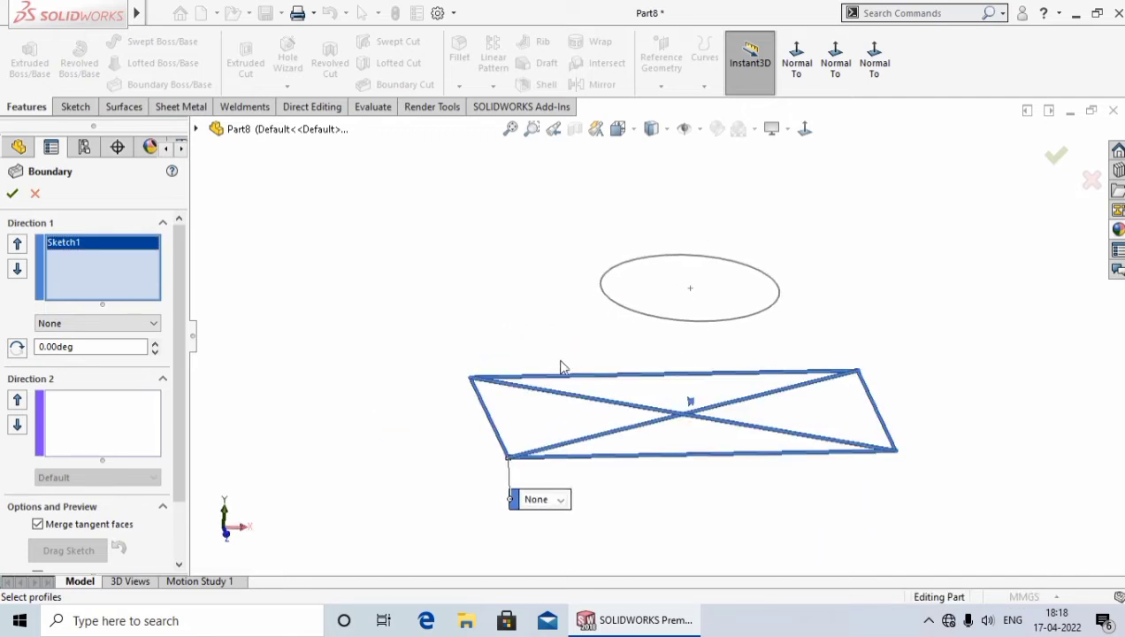
left_click(640, 314)
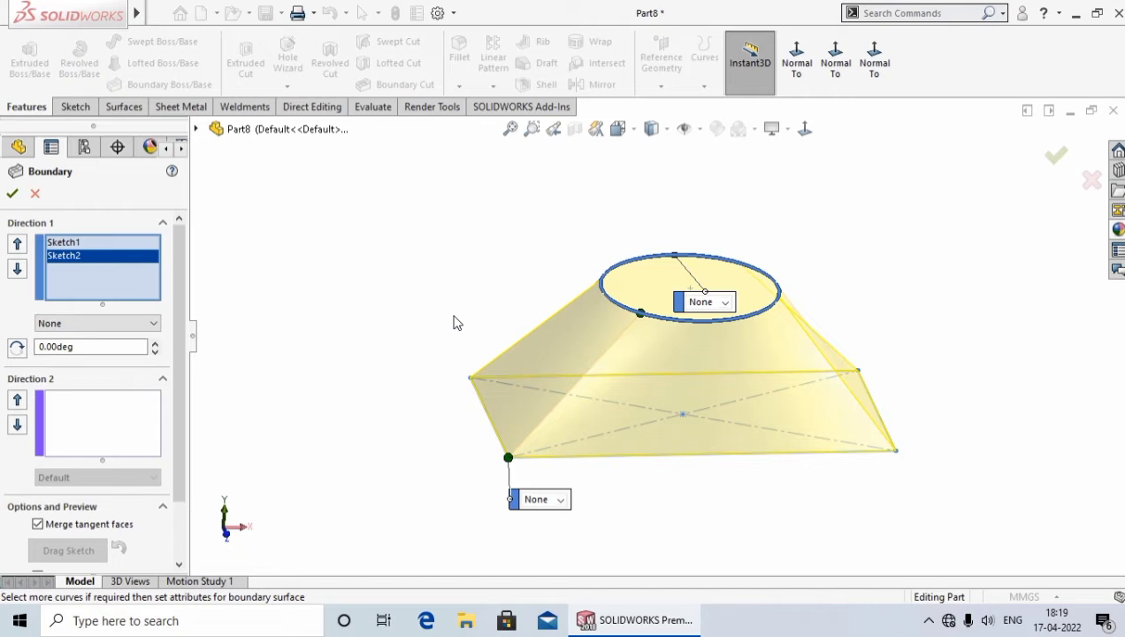
Step: Leave both end tangency callouts at None and cancel the boundary preview
left_click(724, 303)
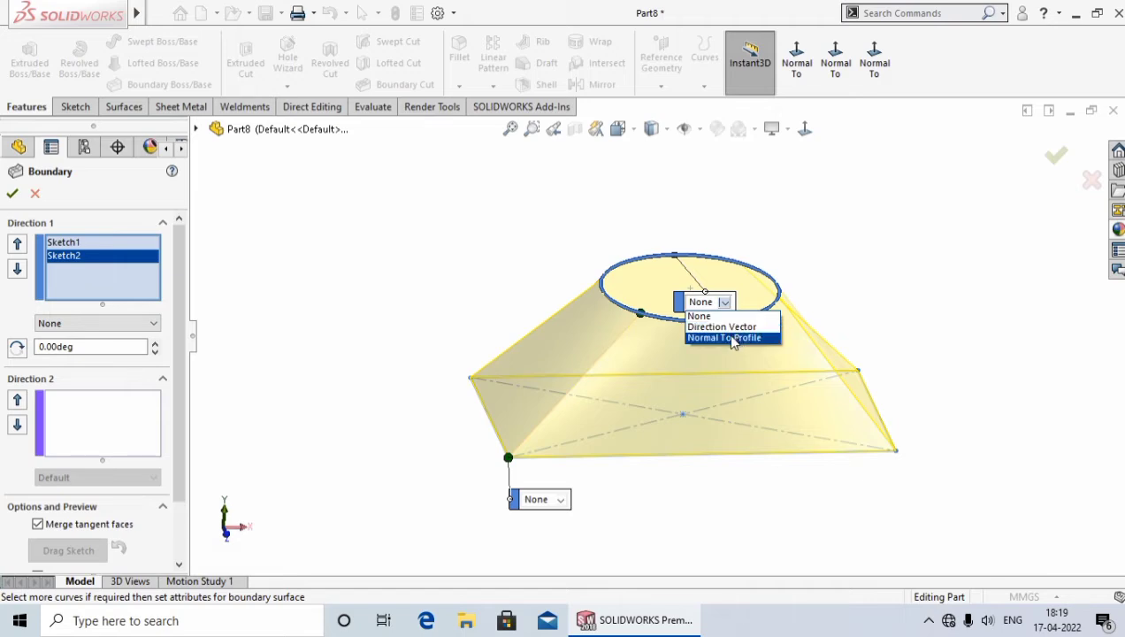
left_click(998, 430)
left_click(560, 503)
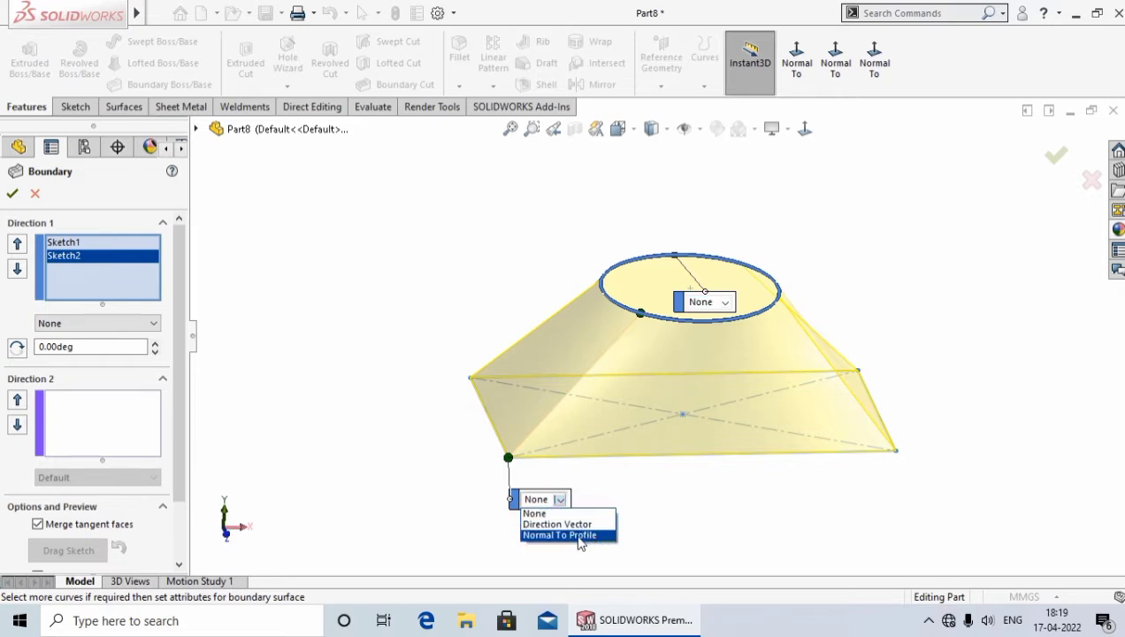
left_click(647, 517)
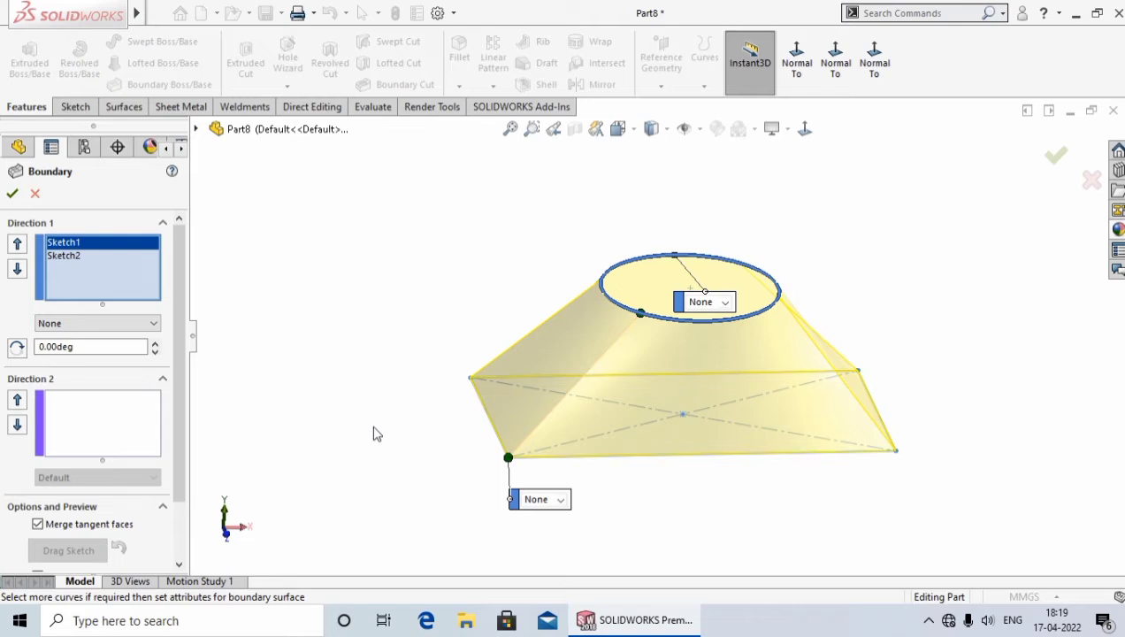
left_click(37, 194)
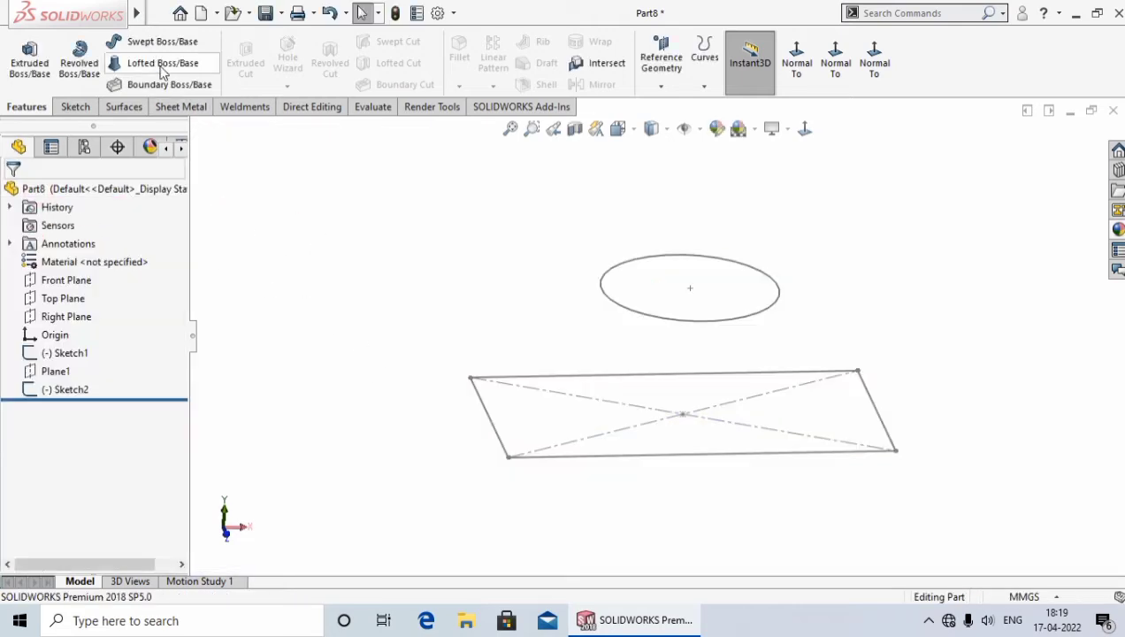
left_click(164, 65)
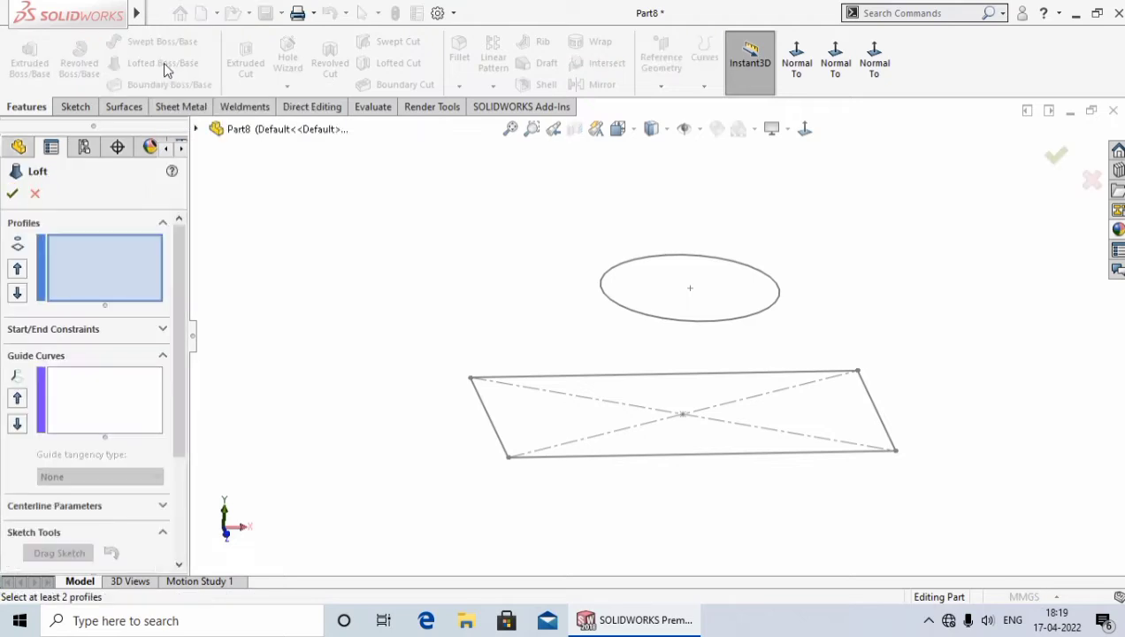
left_click(582, 459)
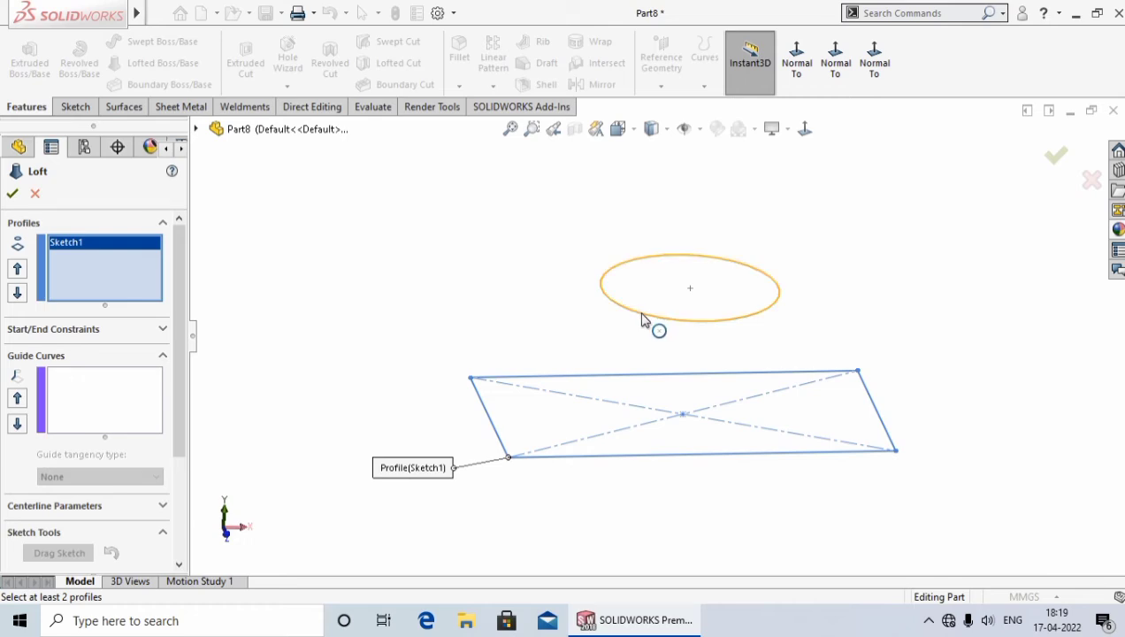
left_click(643, 320)
mouse_move(473, 292)
middle_mouse_down()
mouse_move(474, 344)
mouse_move(475, 301)
middle_mouse_up()
scroll(721, 327, "down", 2)
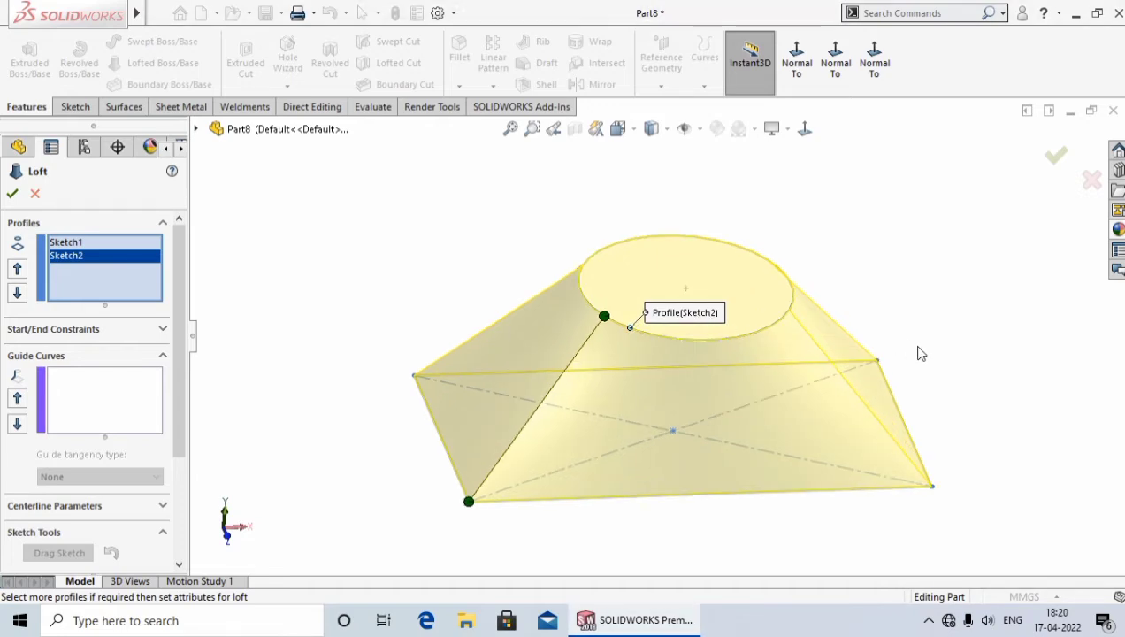
left_click(35, 193)
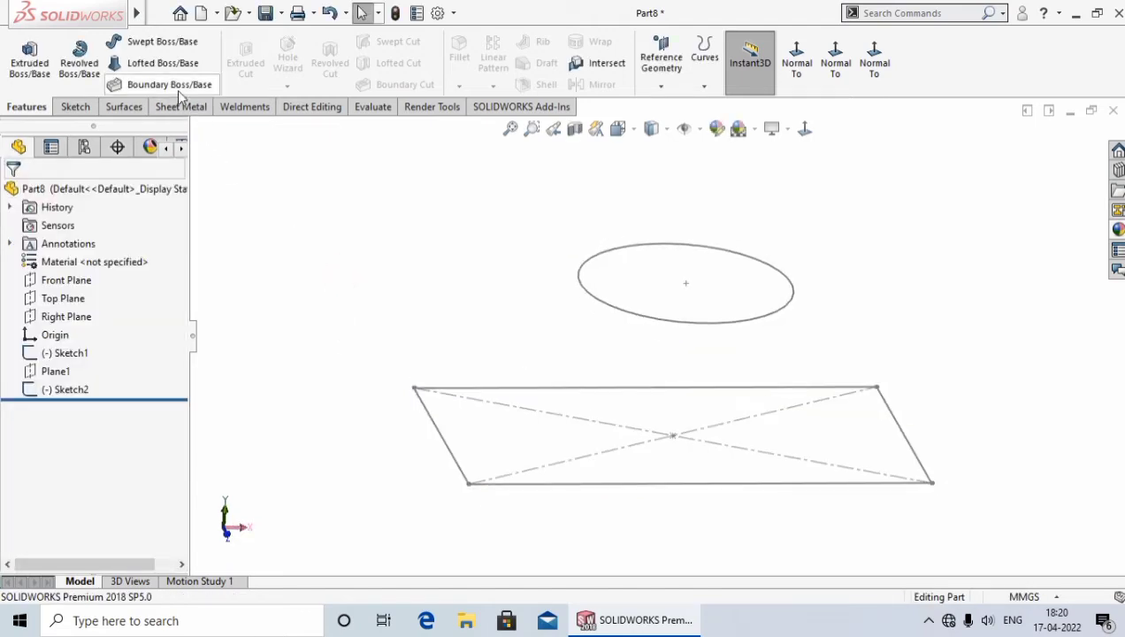
Step: Start a new boundary with Sketch1 and Sketch2 as the Direction 1 profiles
left_click(177, 88)
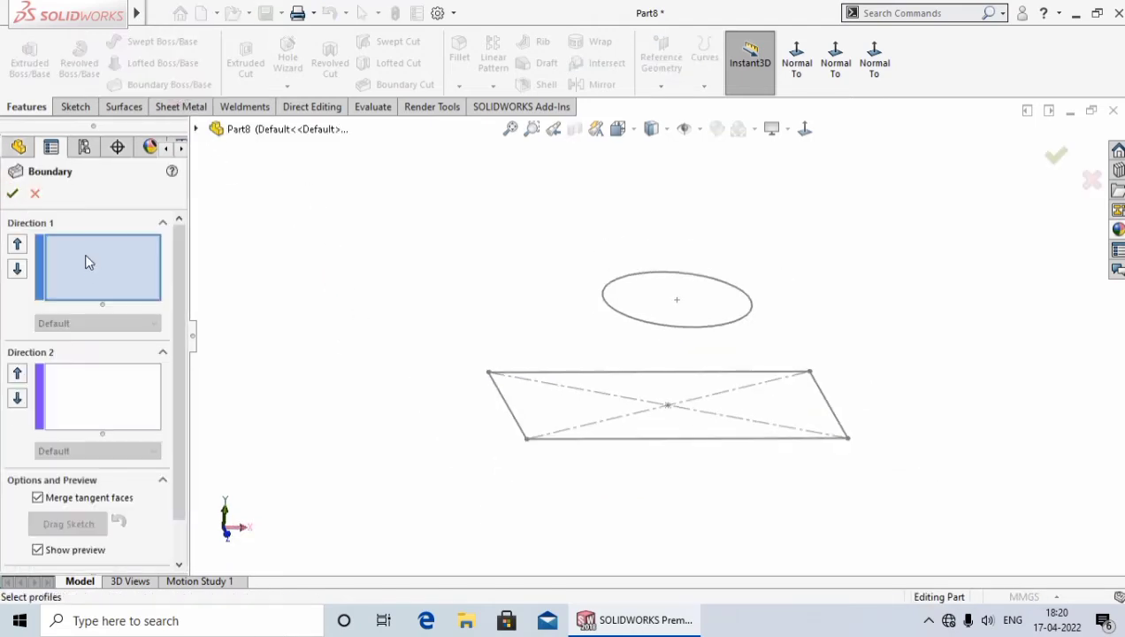
middle_click_drag(464, 406, 472, 431)
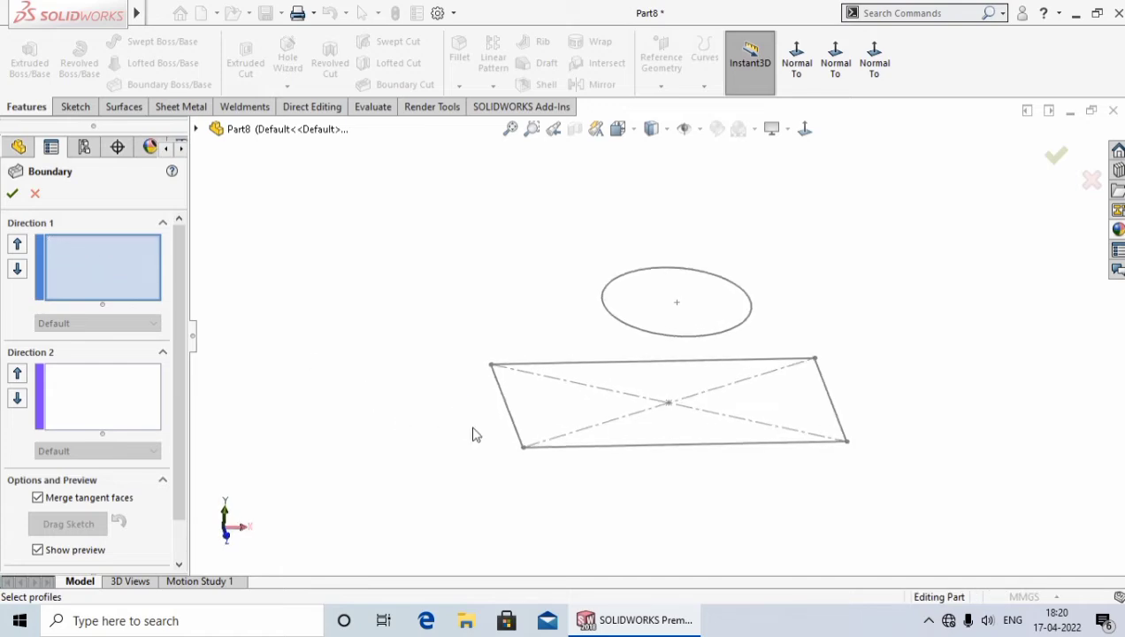
left_click(593, 449)
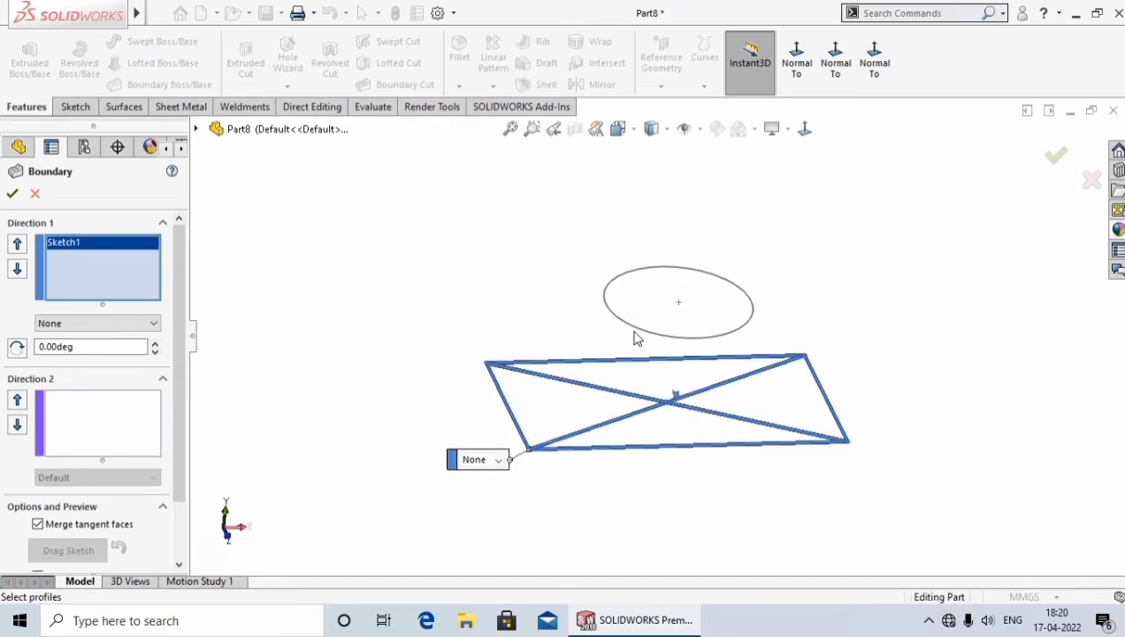
left_click(638, 335)
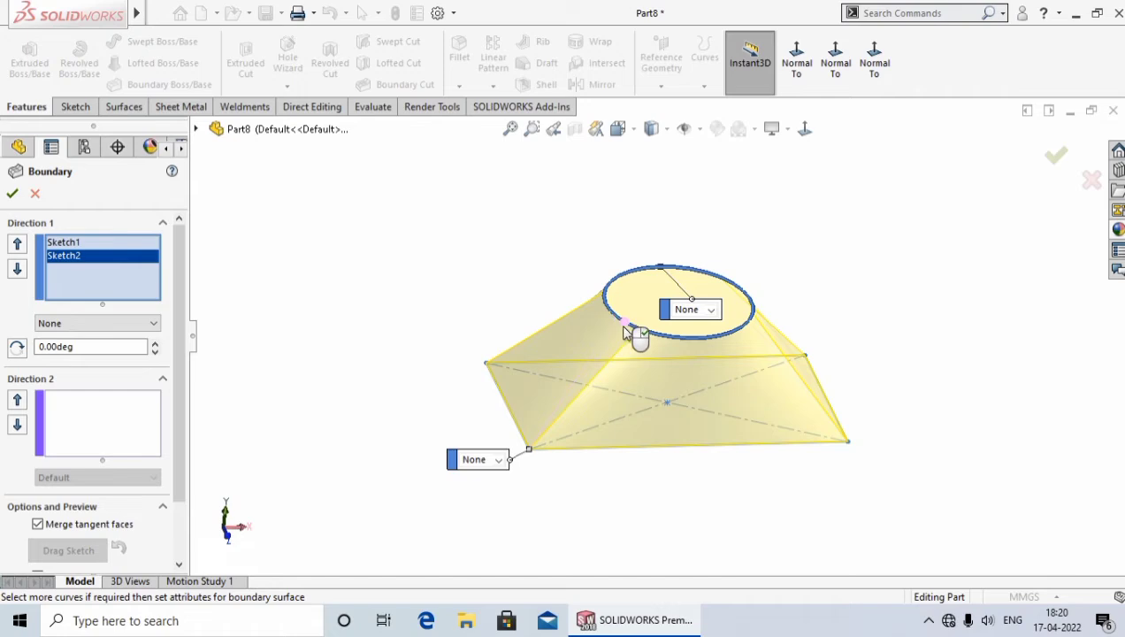
Step: Set both the ellipse and rectangle end tangencies to Normal To Profile
left_click(712, 310)
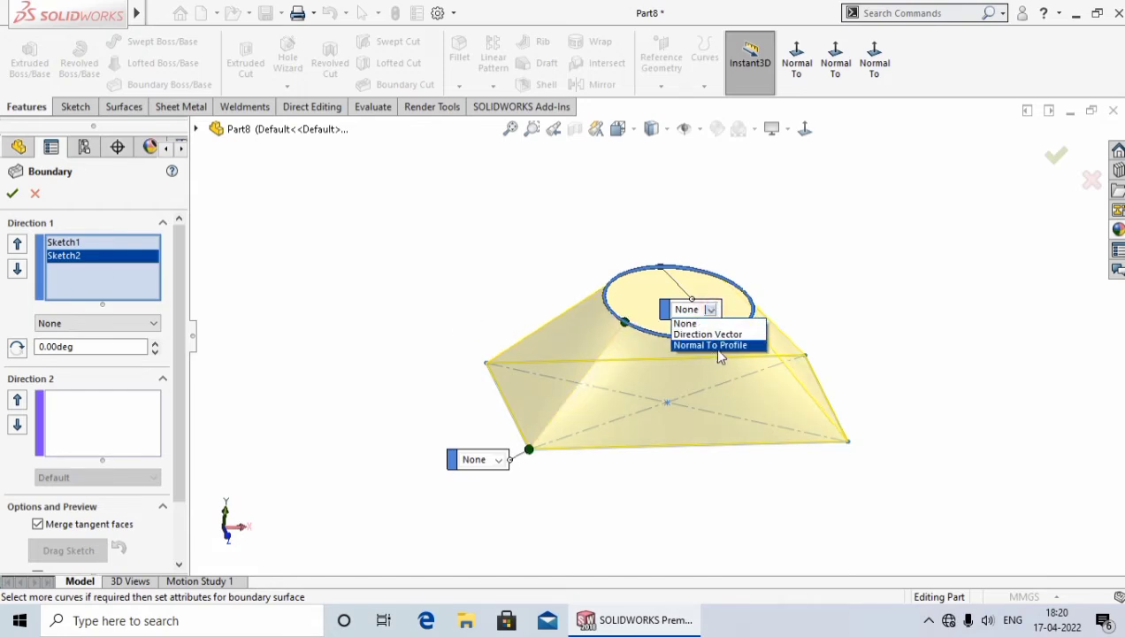
left_click(721, 346)
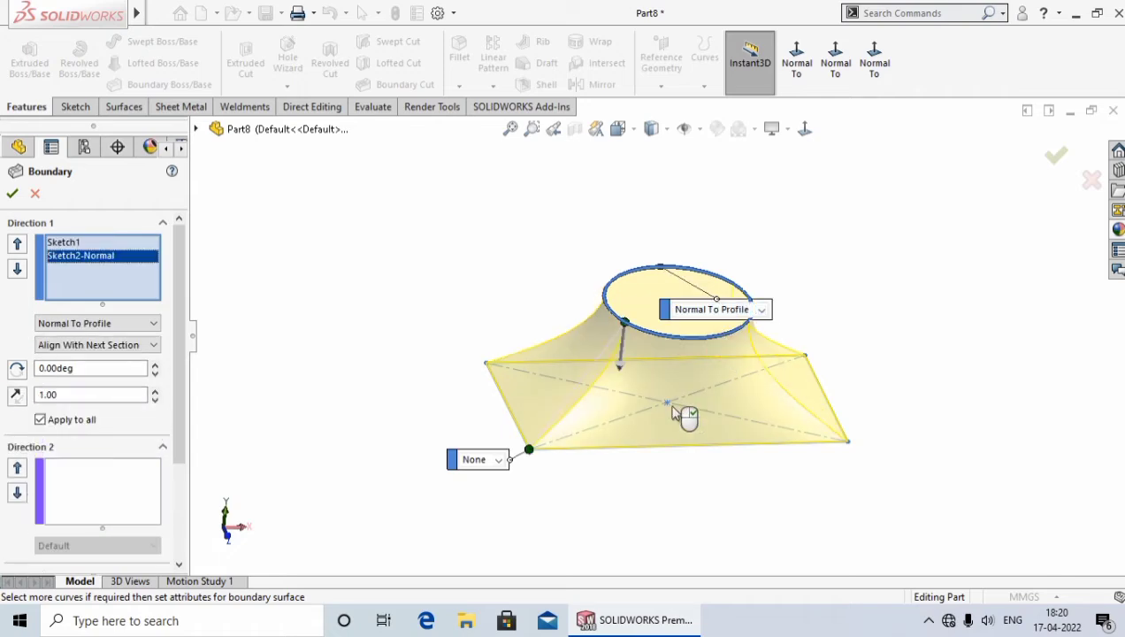
left_click(499, 460)
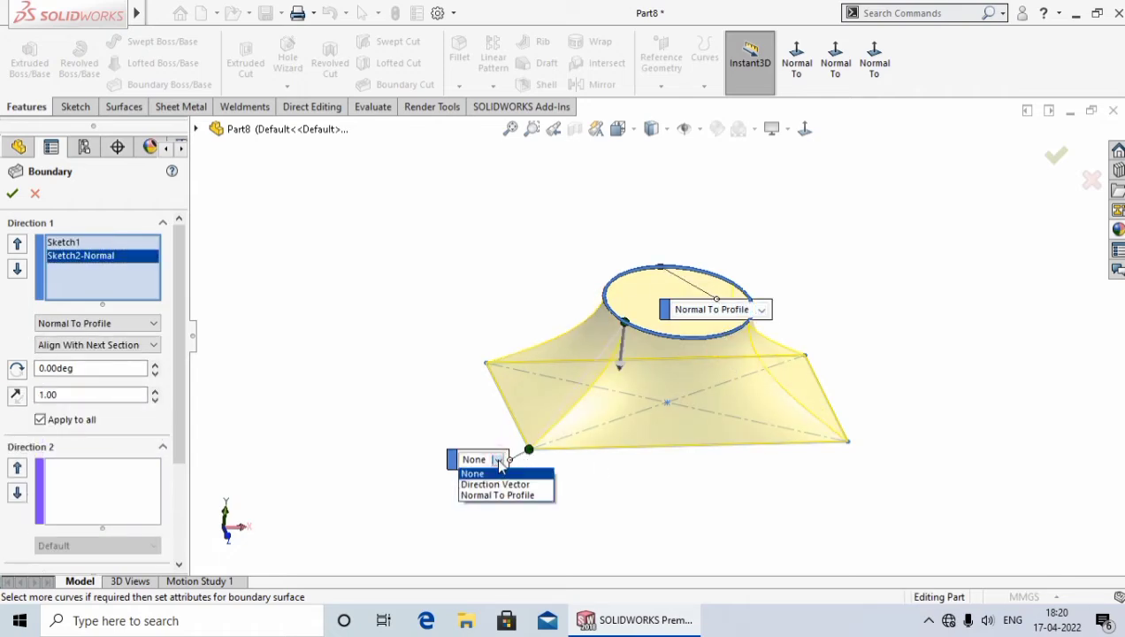
left_click(505, 495)
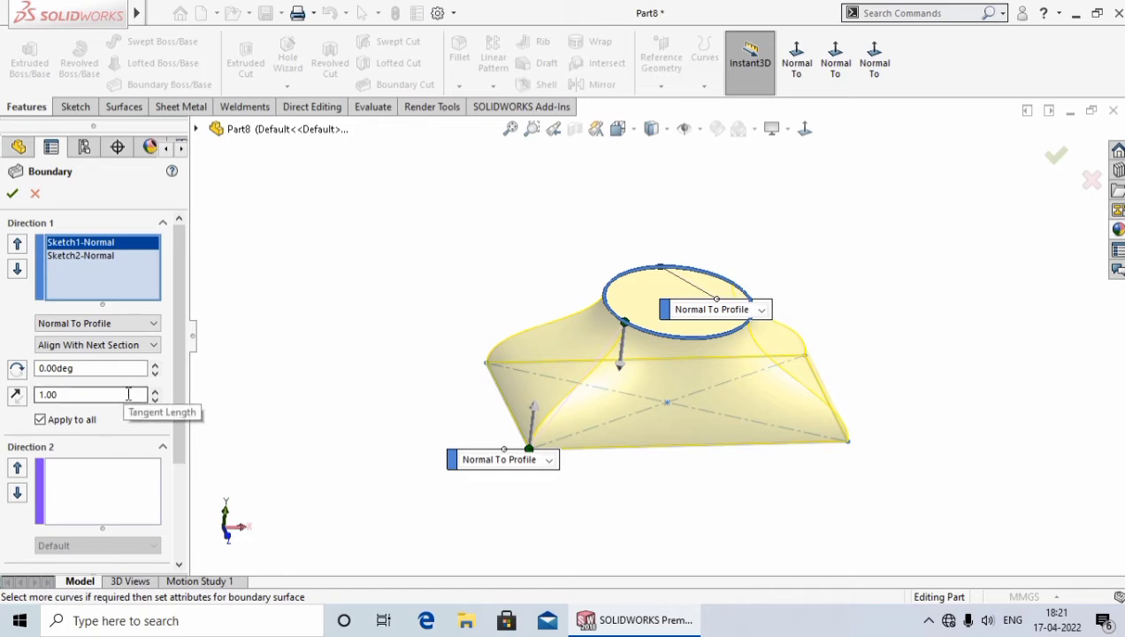
Step: Raise the rectangle end's tangent length to 1.50
left_click(80, 256)
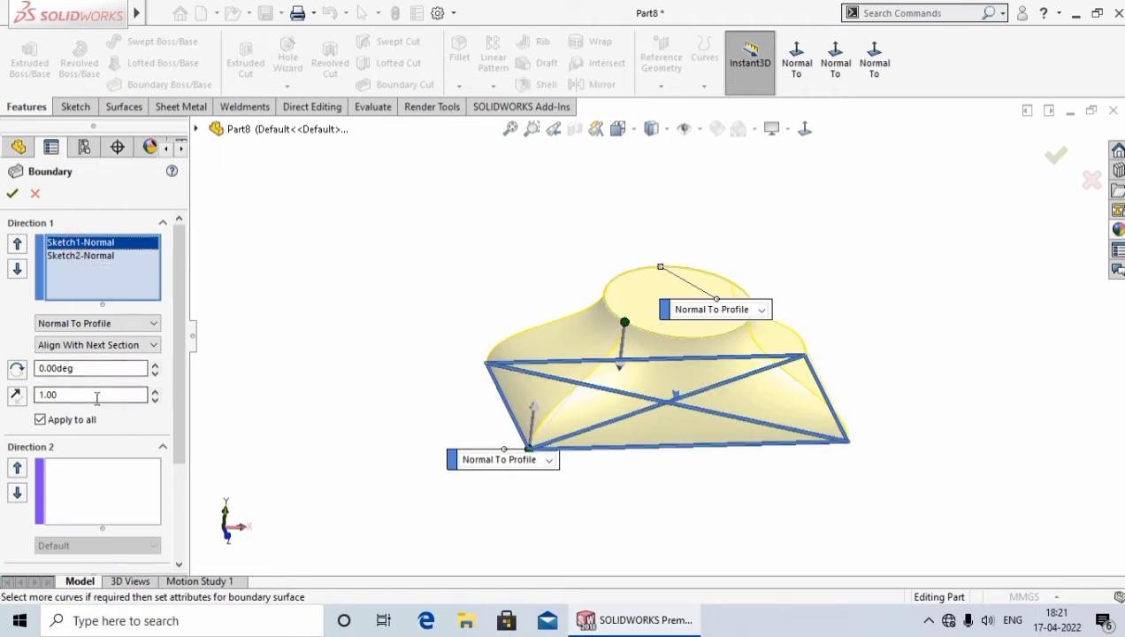
left_click(98, 396)
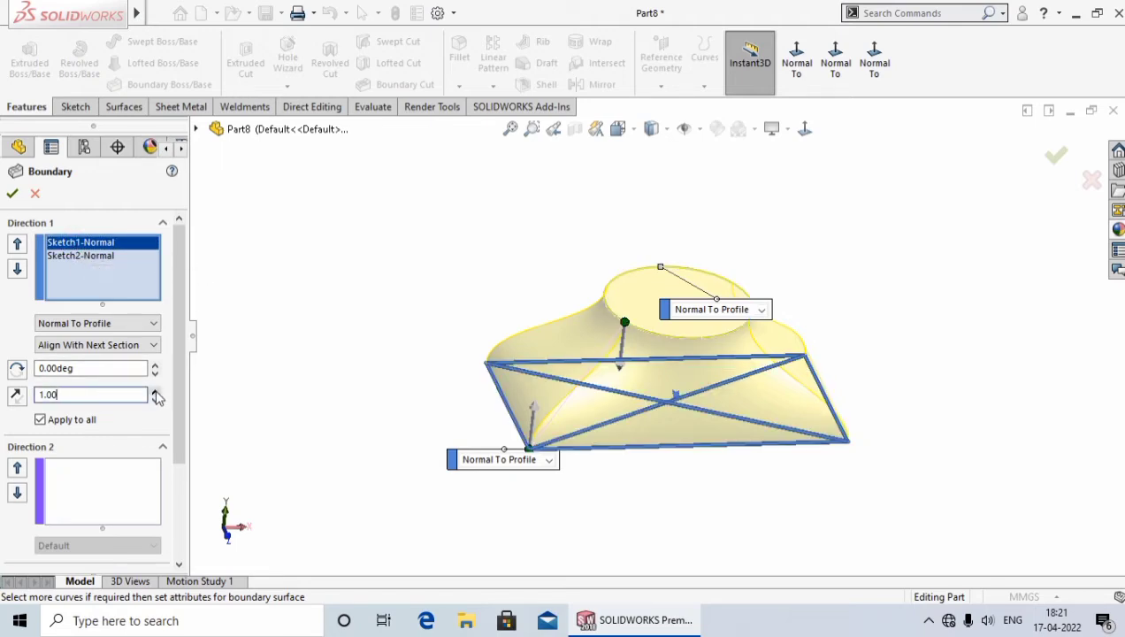
left_click(156, 391)
left_click(156, 391)
left_click(156, 391)
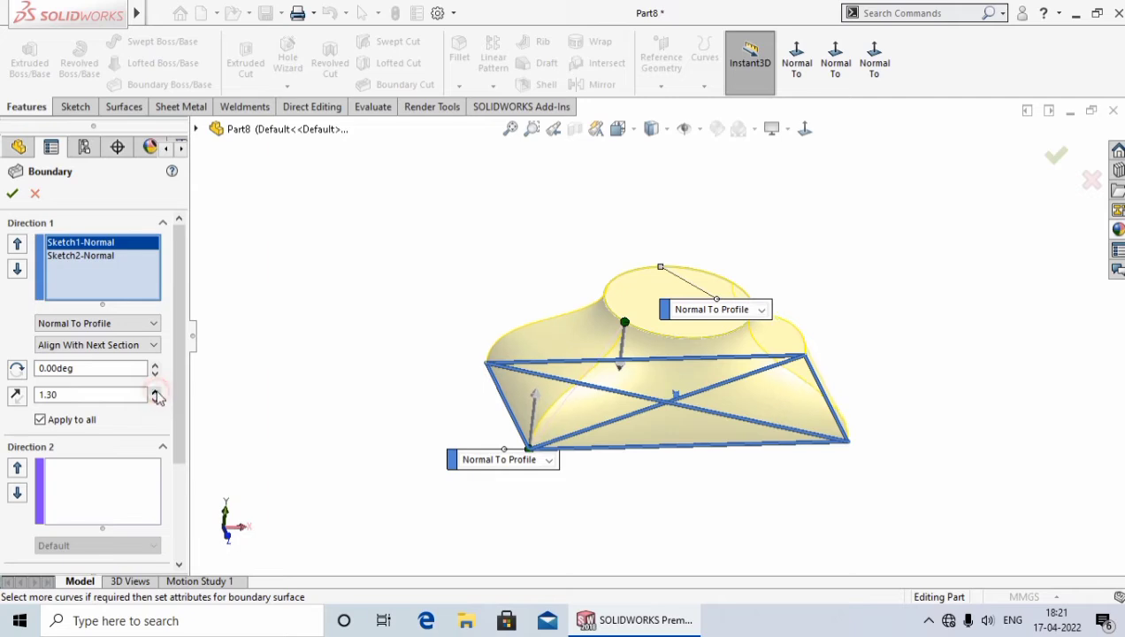
left_click(156, 391)
left_click(156, 391)
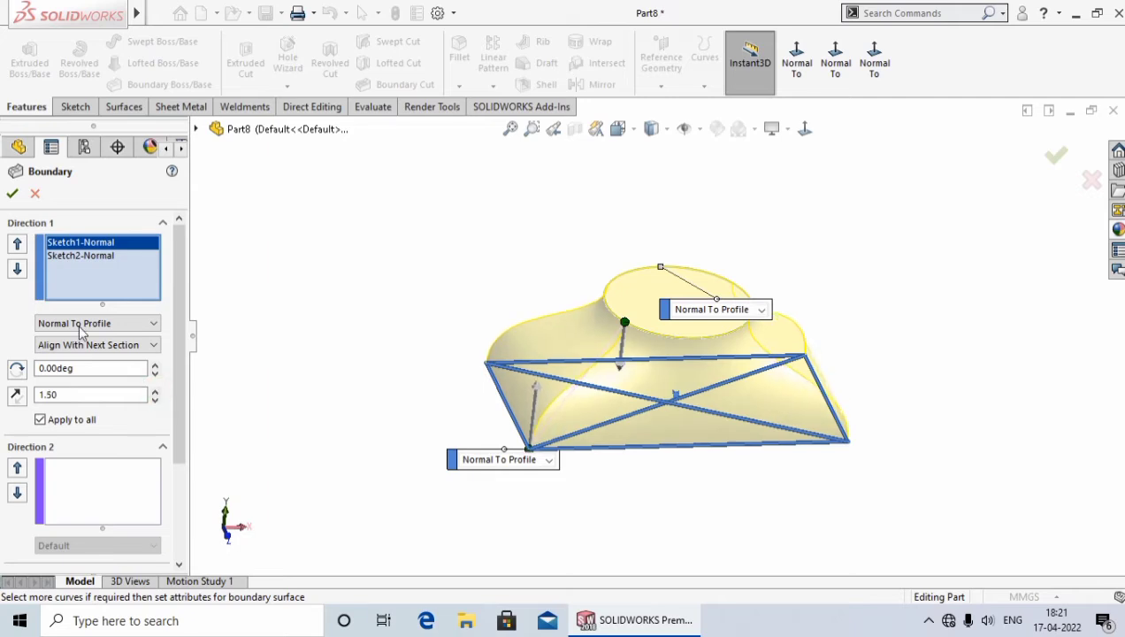
Step: Raise the Direction 1 draft angle to 3.00° and accept the boundary as Boundary1
left_click(81, 255)
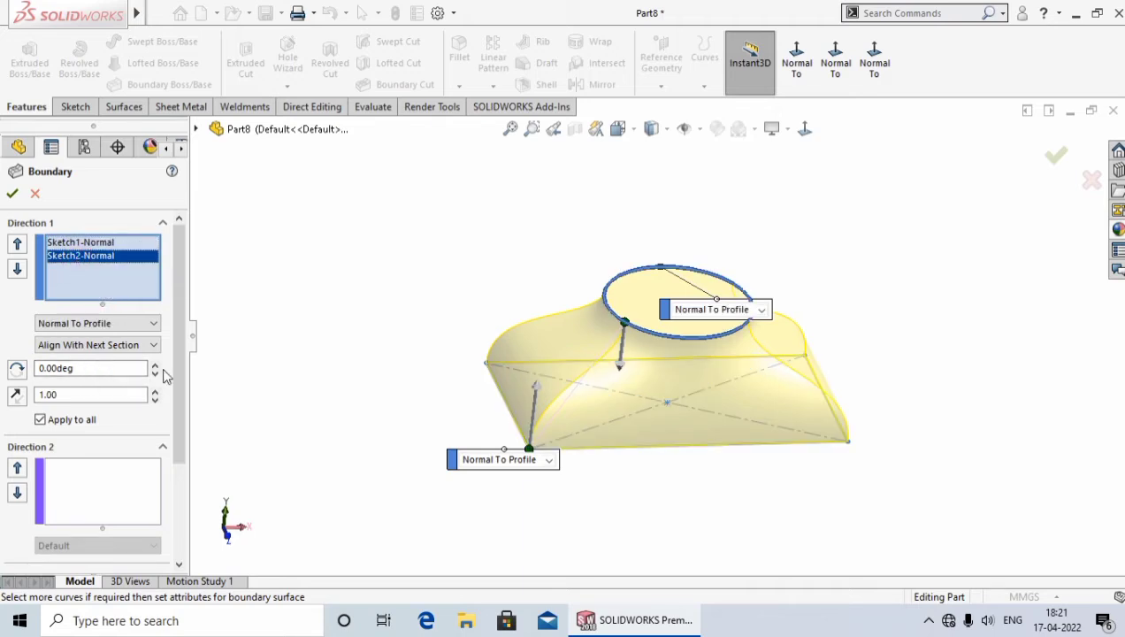
left_click(155, 367)
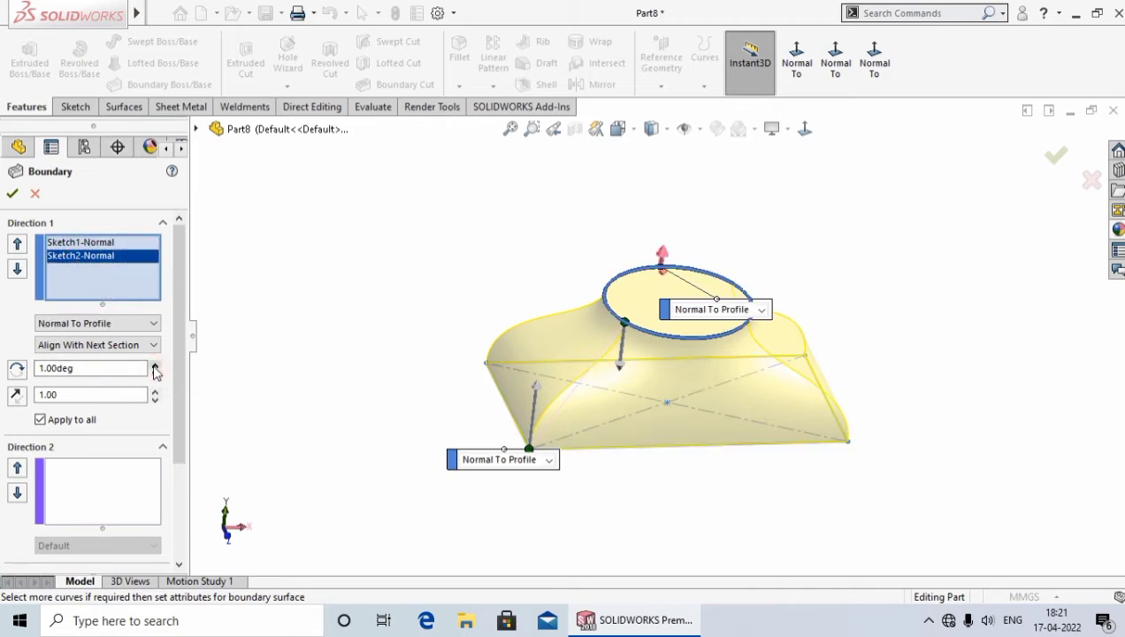
left_click(155, 366)
left_click(12, 196)
middle_click_drag(402, 432, 392, 453)
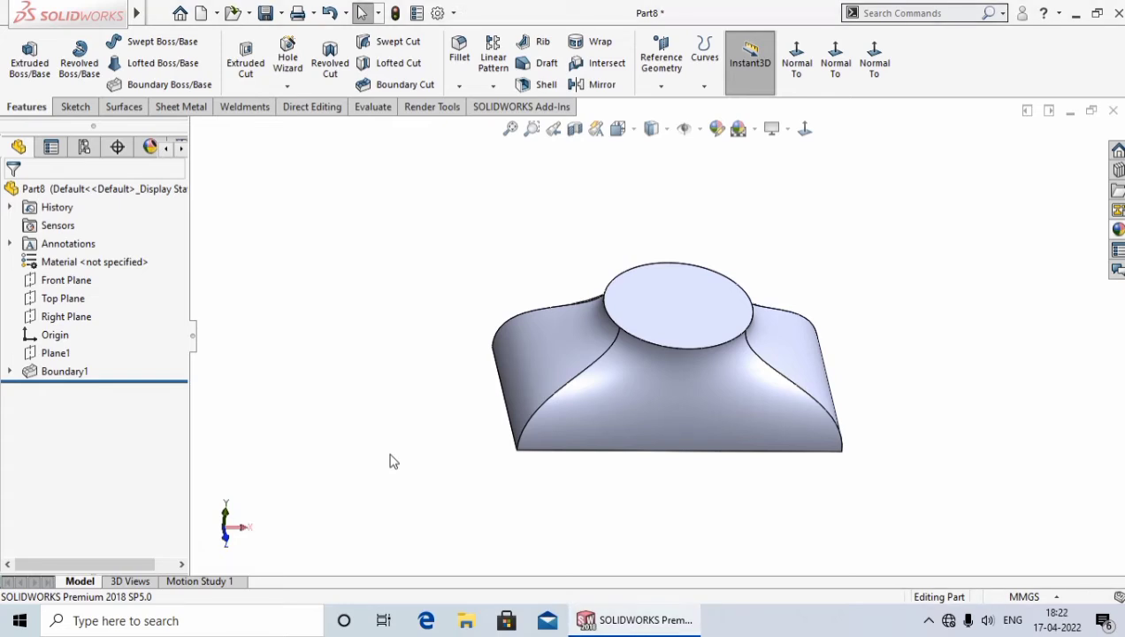
Step: Delete Boundary1 from the feature tree and confirm the deletion
right_click(69, 375)
left_click(112, 401)
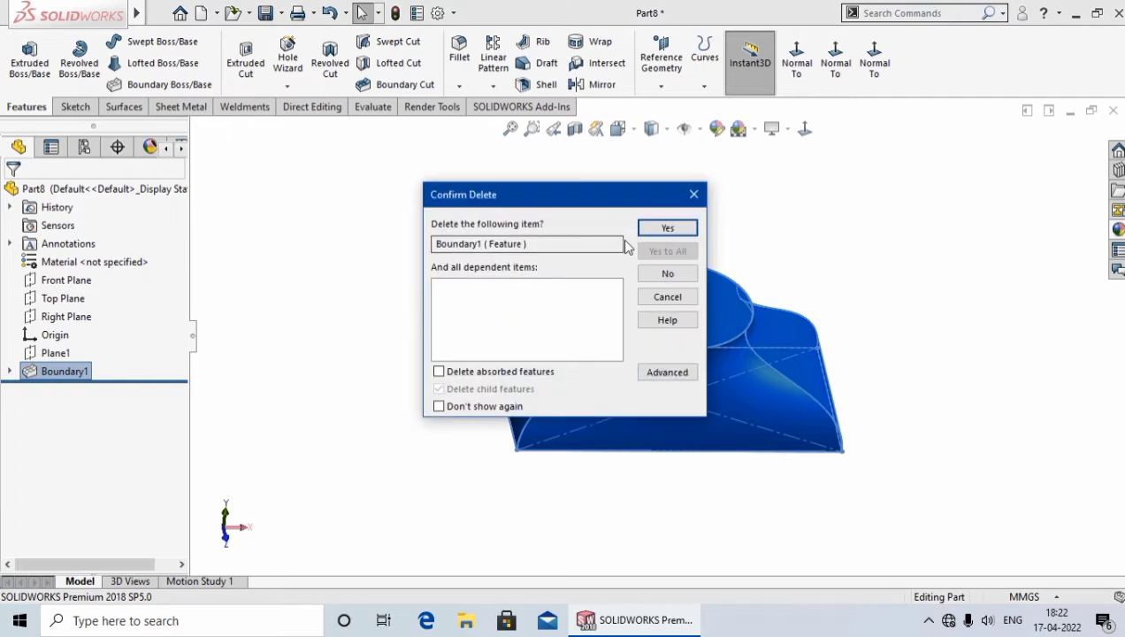
left_click(667, 229)
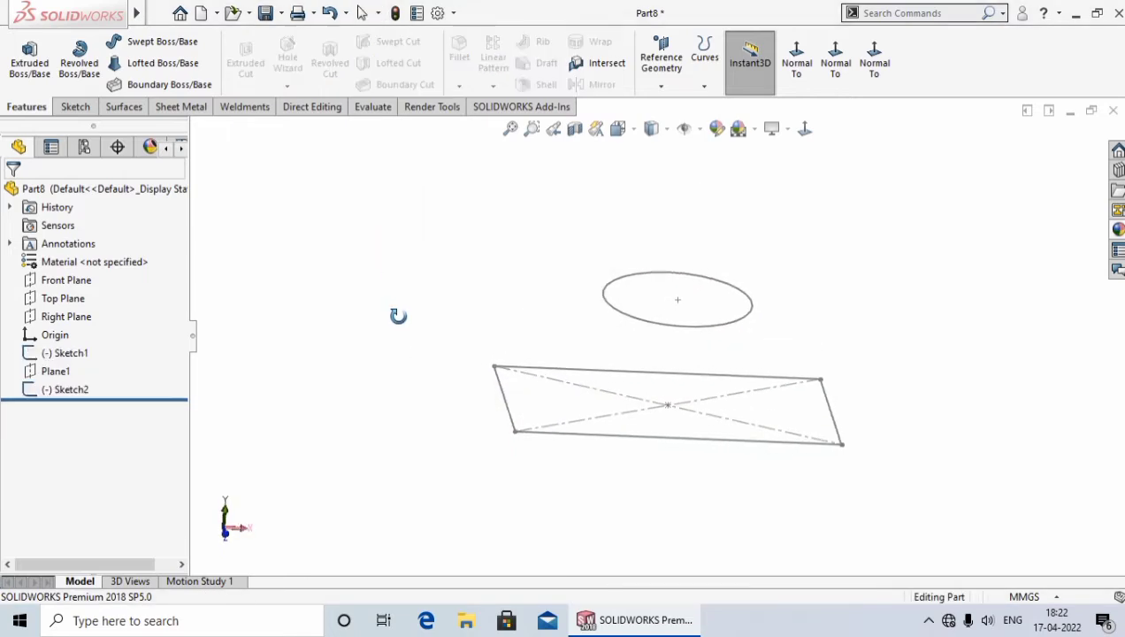
left_click(75, 321)
Step: In a Right Plane sketch, convert the circle and rectangle sketch edges into lines
left_click(88, 296)
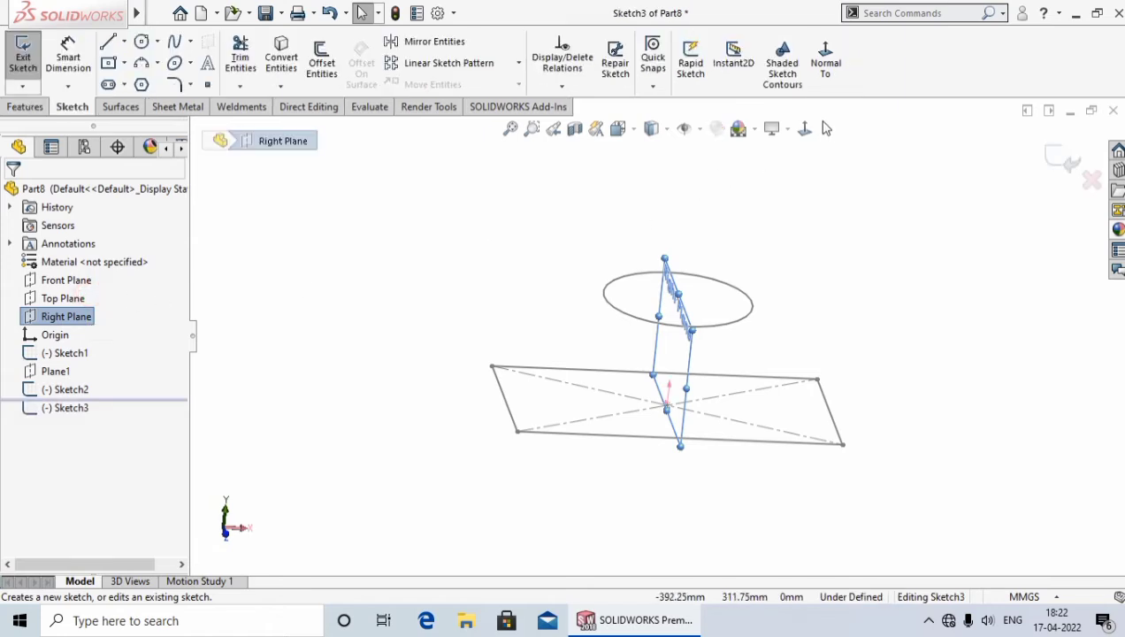
left_click(826, 62)
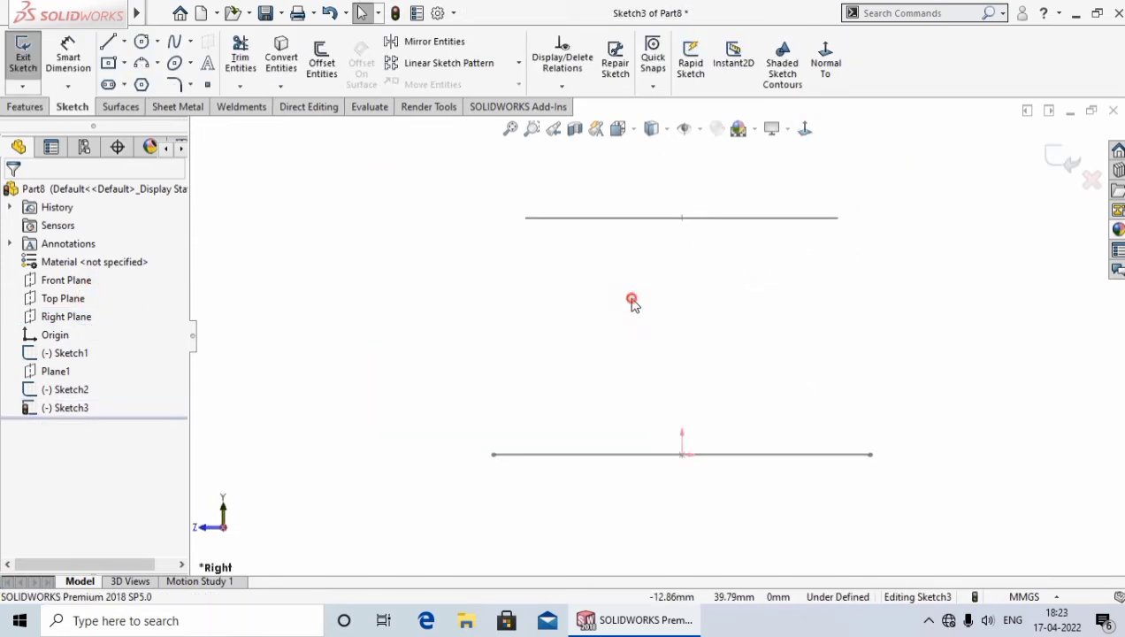
left_click(609, 221)
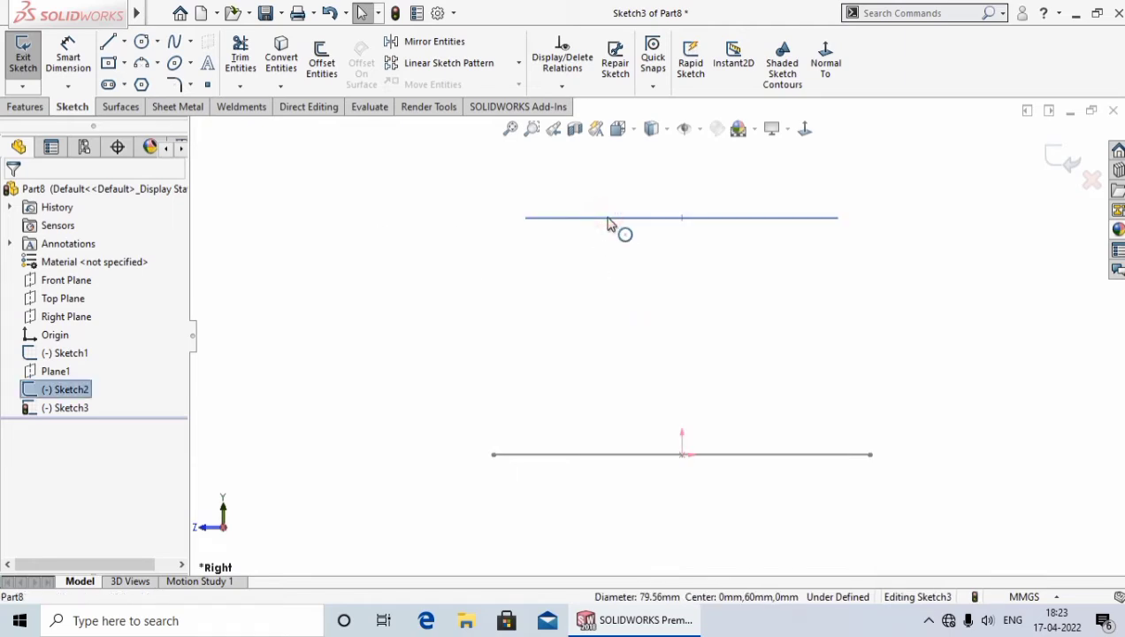
left_click(584, 455, "ctrl")
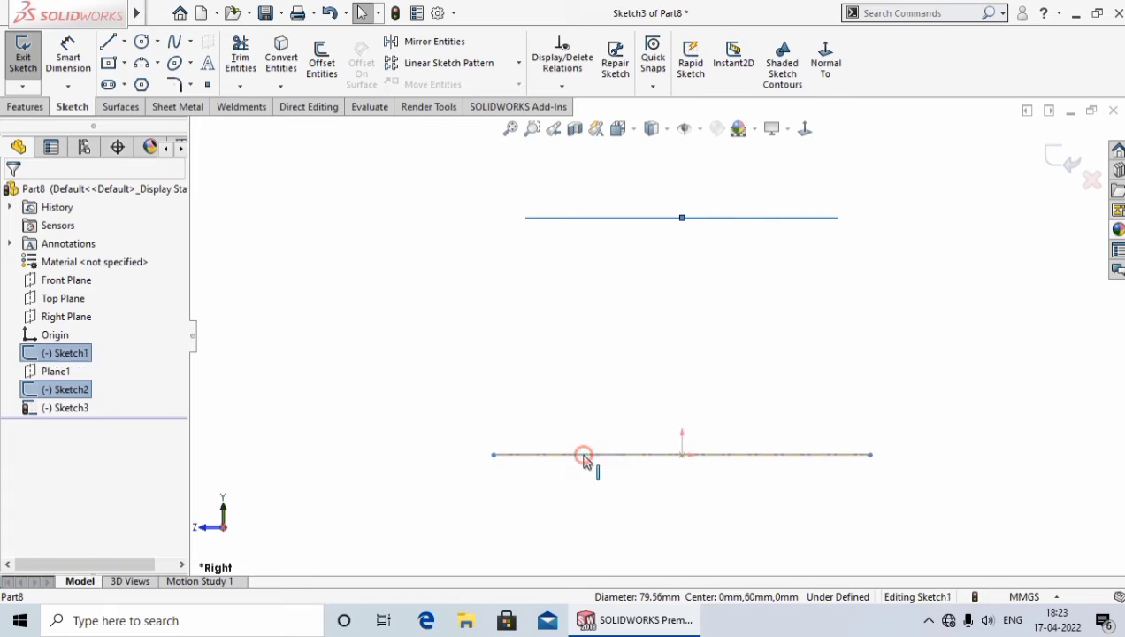
left_click(290, 60)
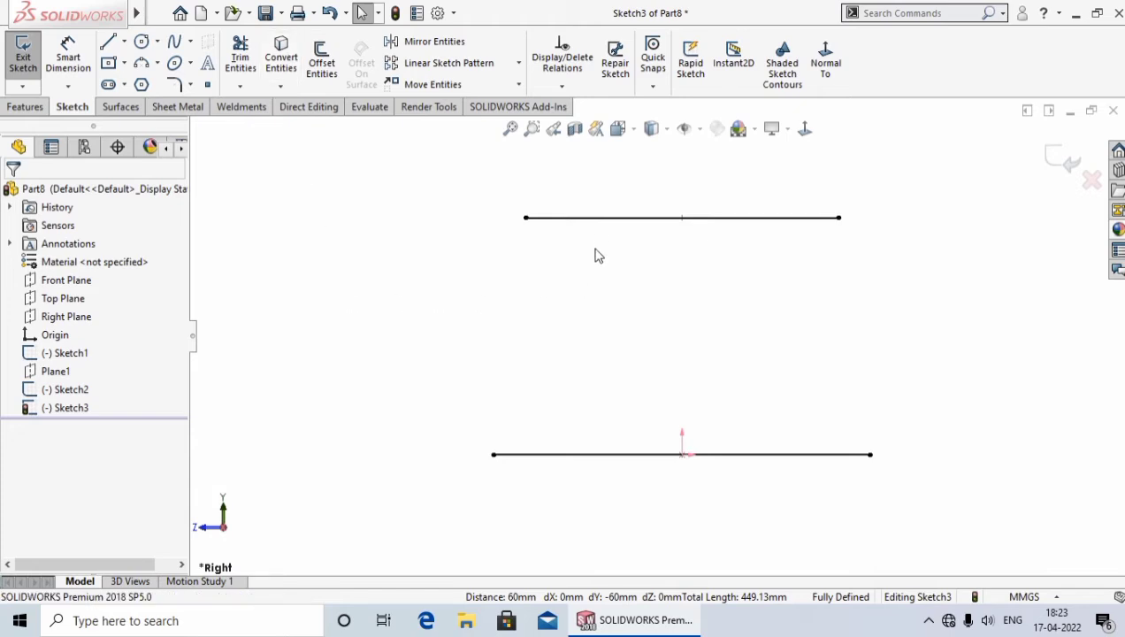
Step: Set both projected lines to construction geometry
left_click(603, 218)
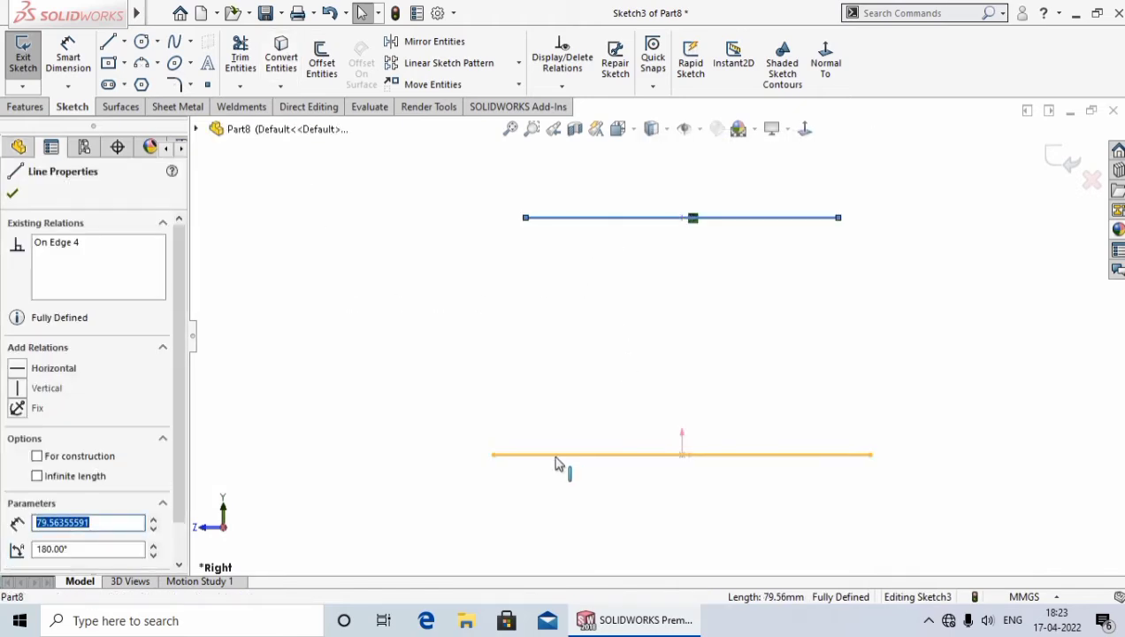
left_click(556, 456, "ctrl")
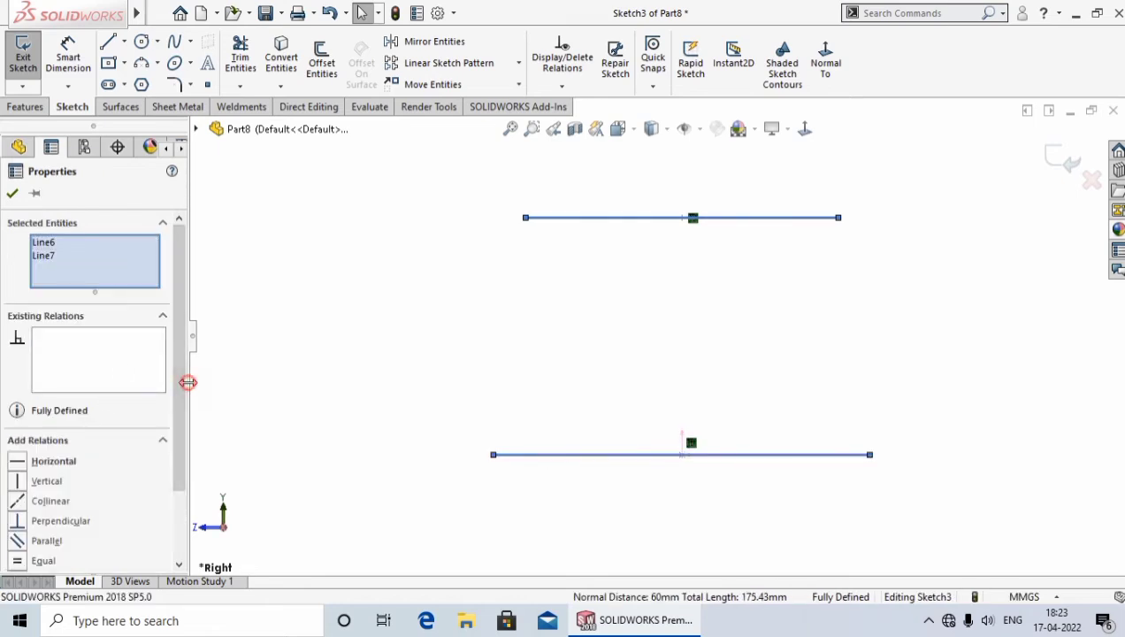
left_click_drag(181, 387, 180, 494)
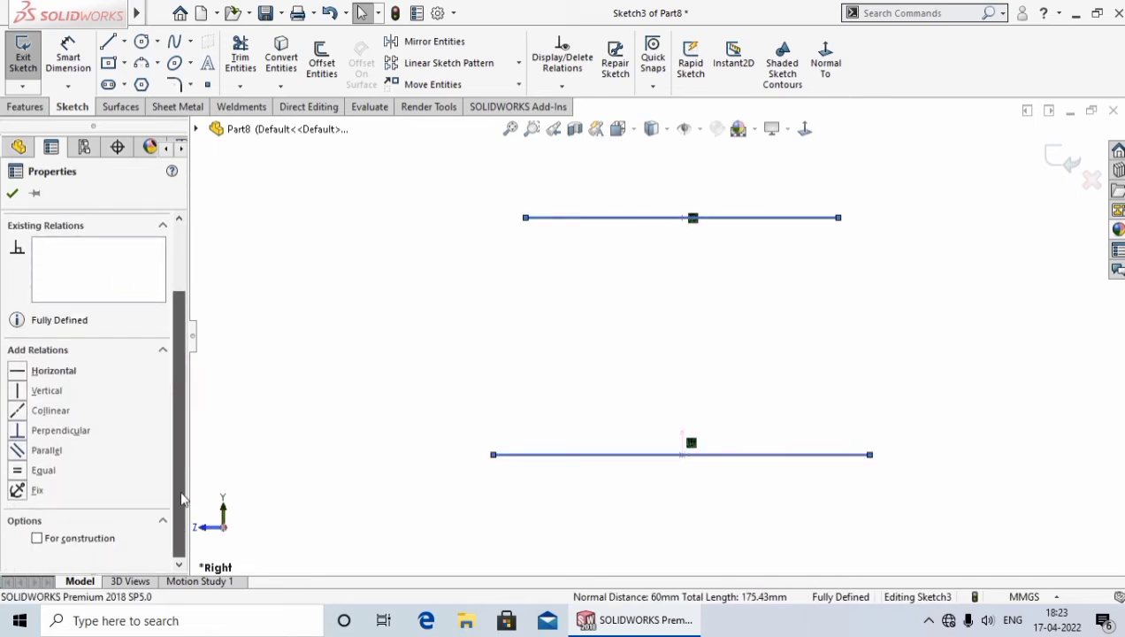
left_click(41, 539)
left_click(12, 193)
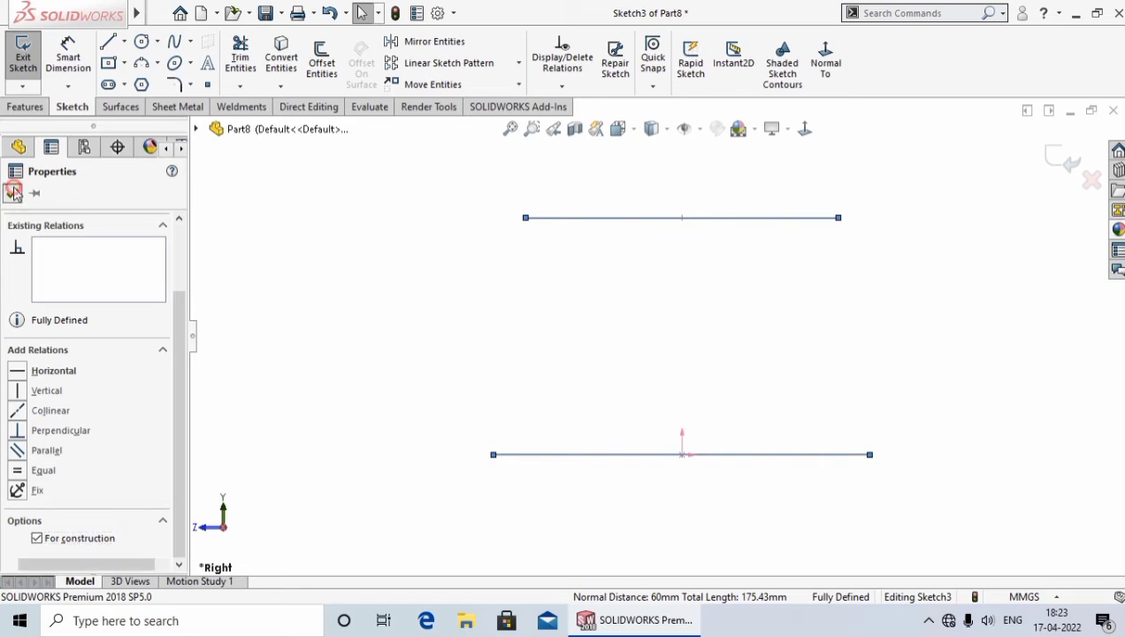
left_click(433, 372)
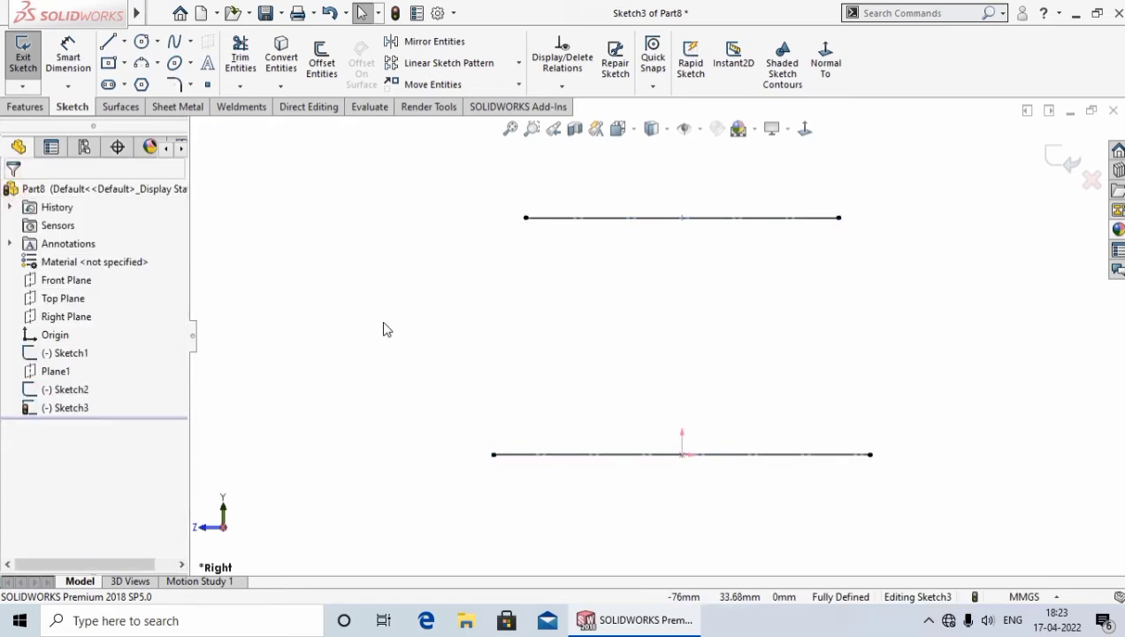
Step: Draw a three-point spline bowing outward from the upper line's left end to the lower line's left end
left_click(174, 42)
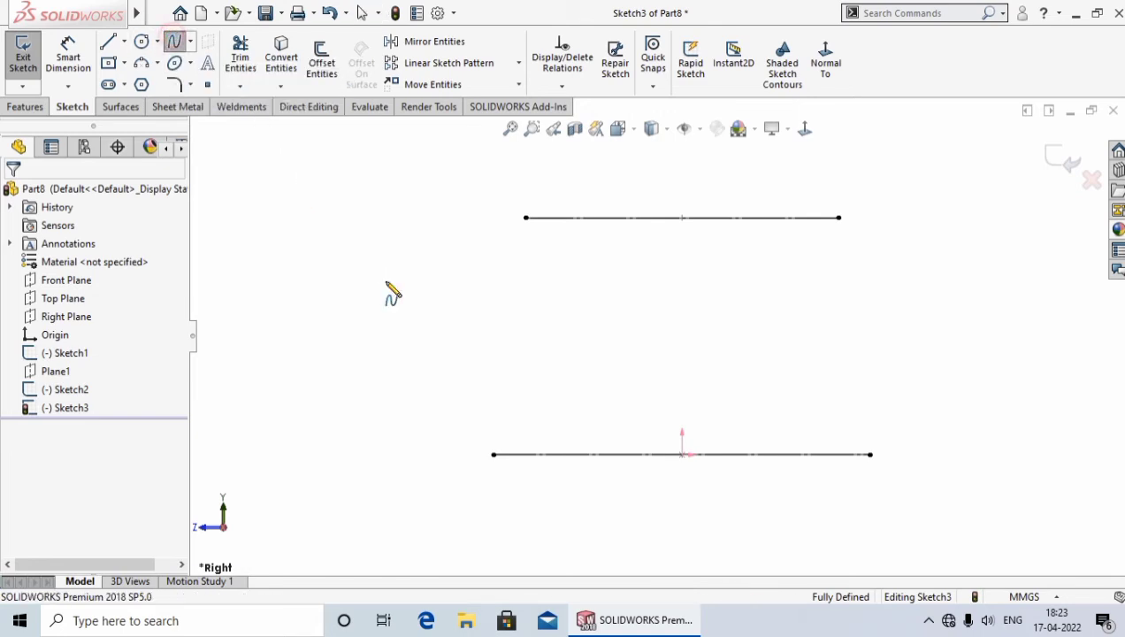
left_click(526, 218)
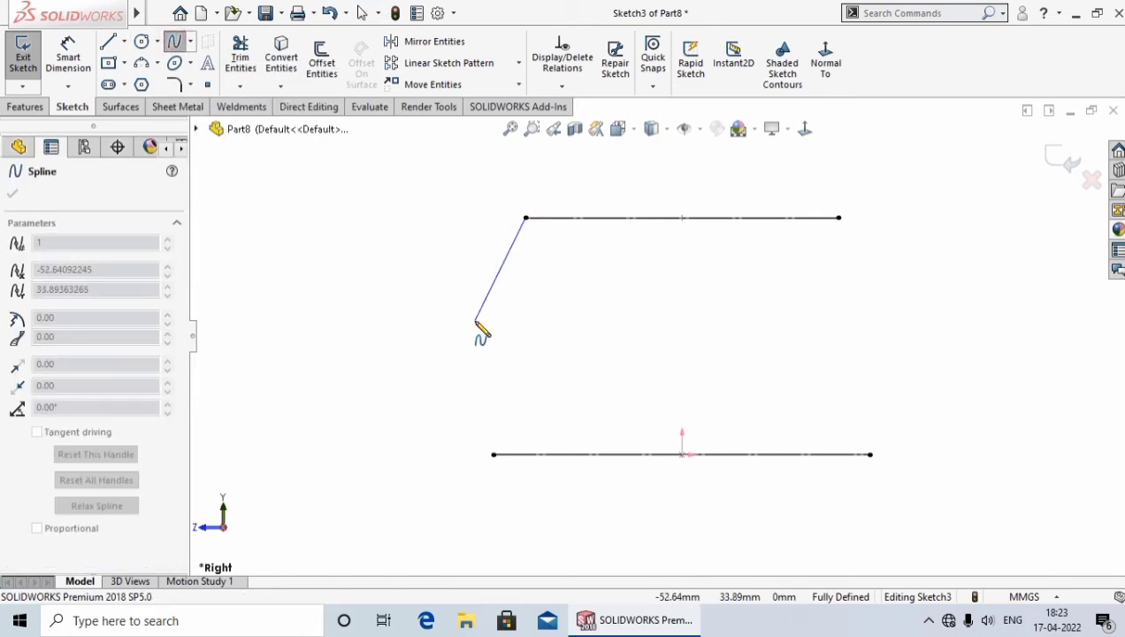
left_click(476, 320)
left_click(494, 455)
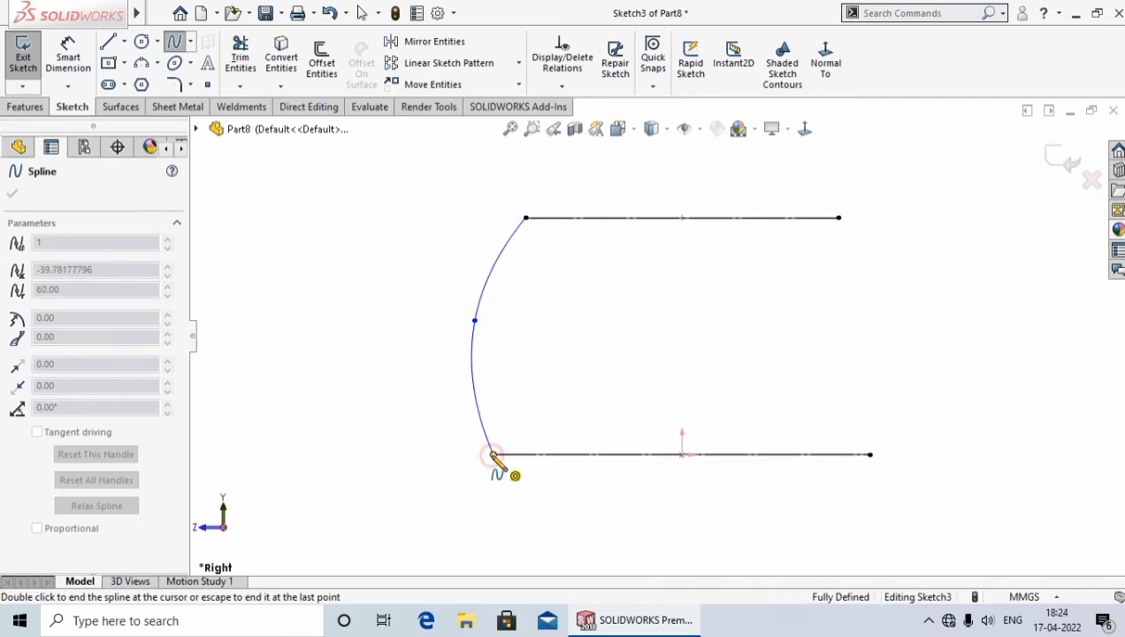
right_click(493, 455)
left_click(517, 467)
Step: Exit Sketch3 and view the sketches in a tilted 3D orientation
middle_click_drag(555, 305, 645, 324)
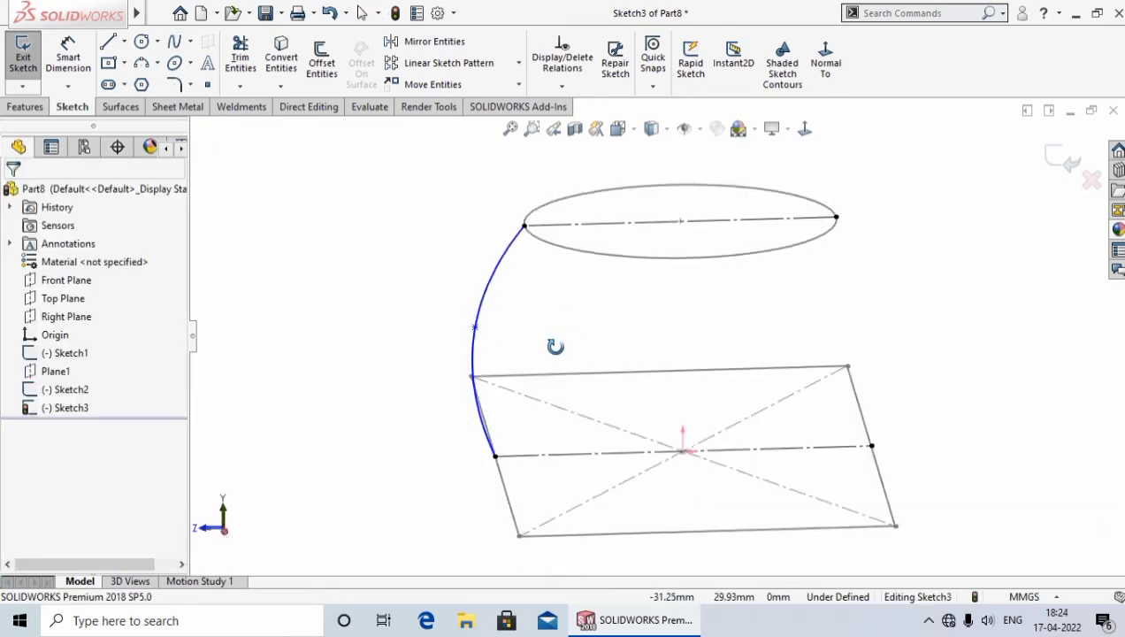
left_click(1058, 160)
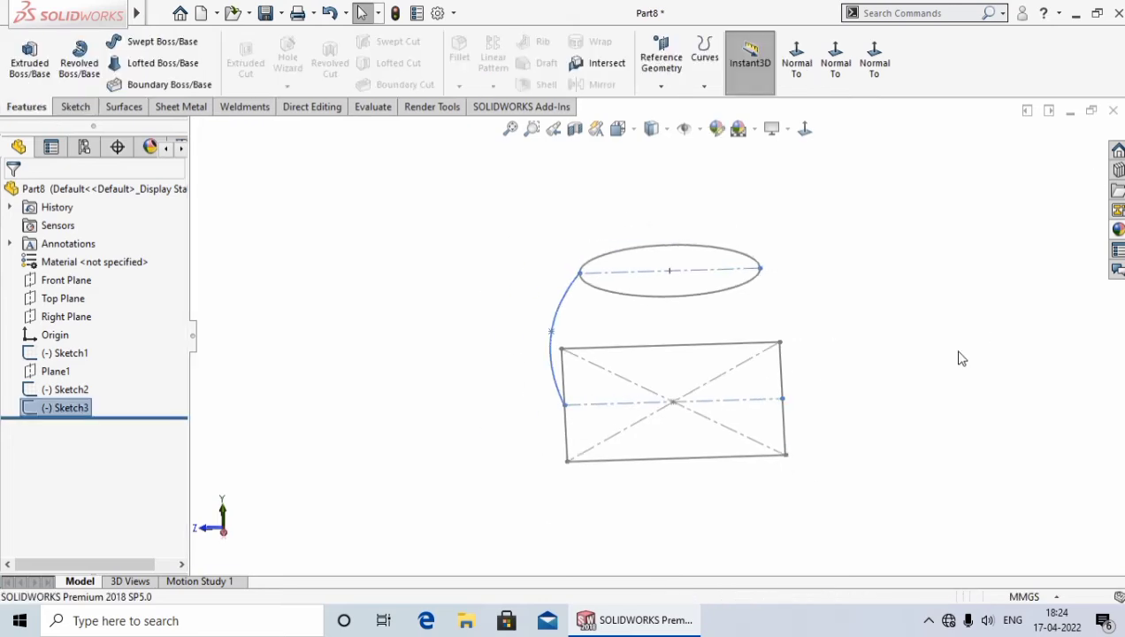
mouse_move(957, 359)
middle_mouse_down()
mouse_move(969, 303)
mouse_move(931, 365)
middle_mouse_up()
left_click(932, 366)
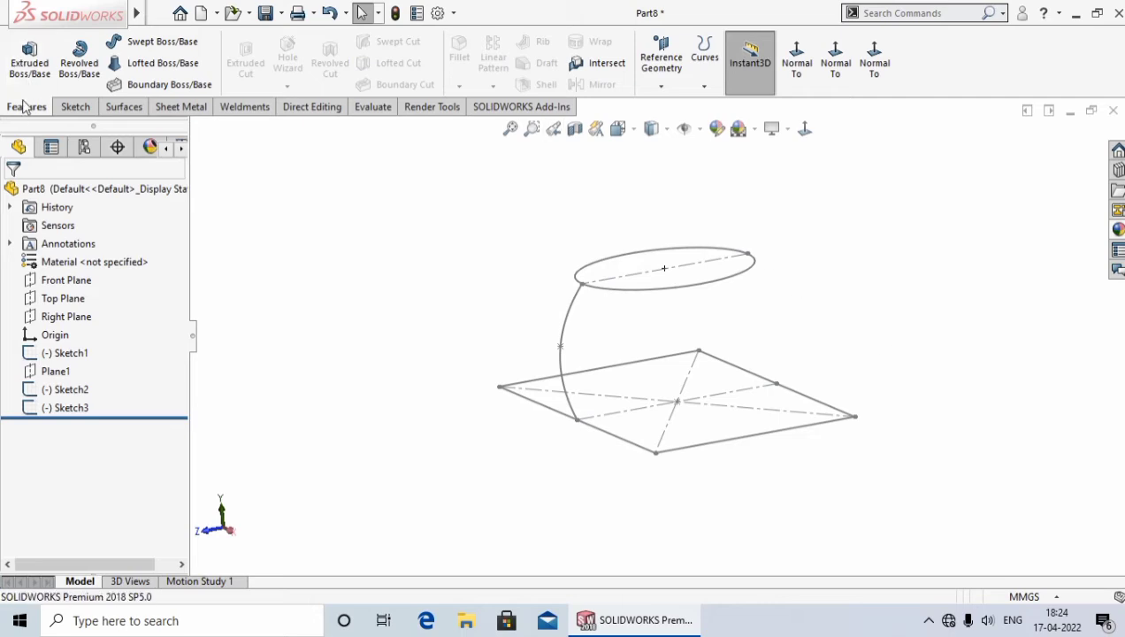
Step: Start a boundary feature using the rectangle sketch and the circle sketch as profiles
left_click(164, 89)
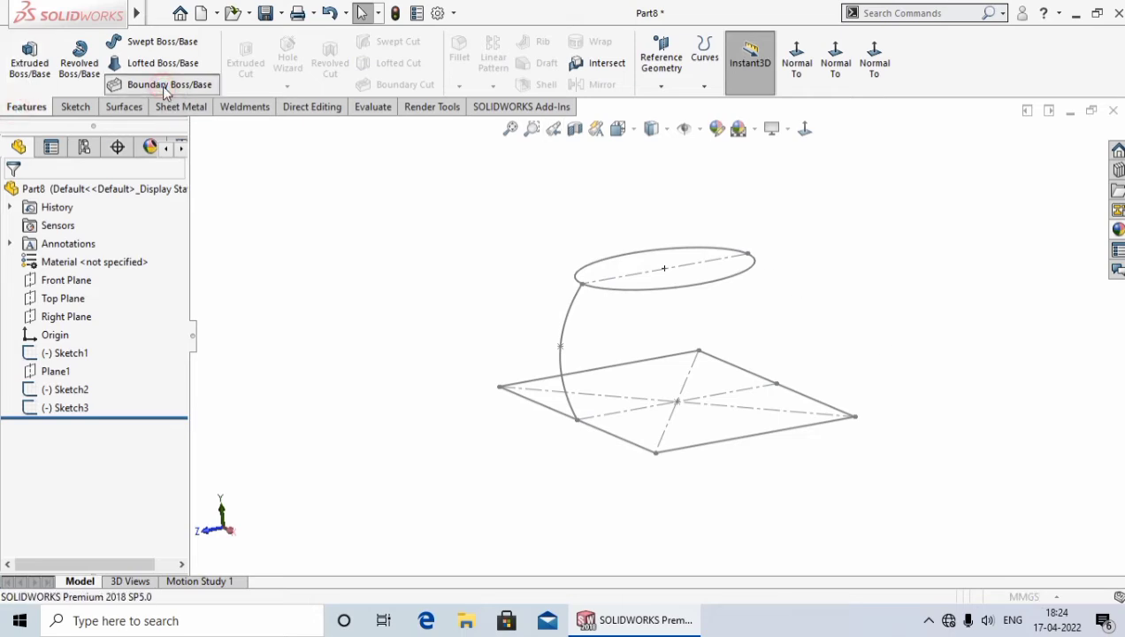
mouse_move(329, 316)
middle_mouse_down()
mouse_move(399, 311)
mouse_move(316, 437)
mouse_move(432, 459)
mouse_move(354, 432)
mouse_move(451, 457)
middle_mouse_up()
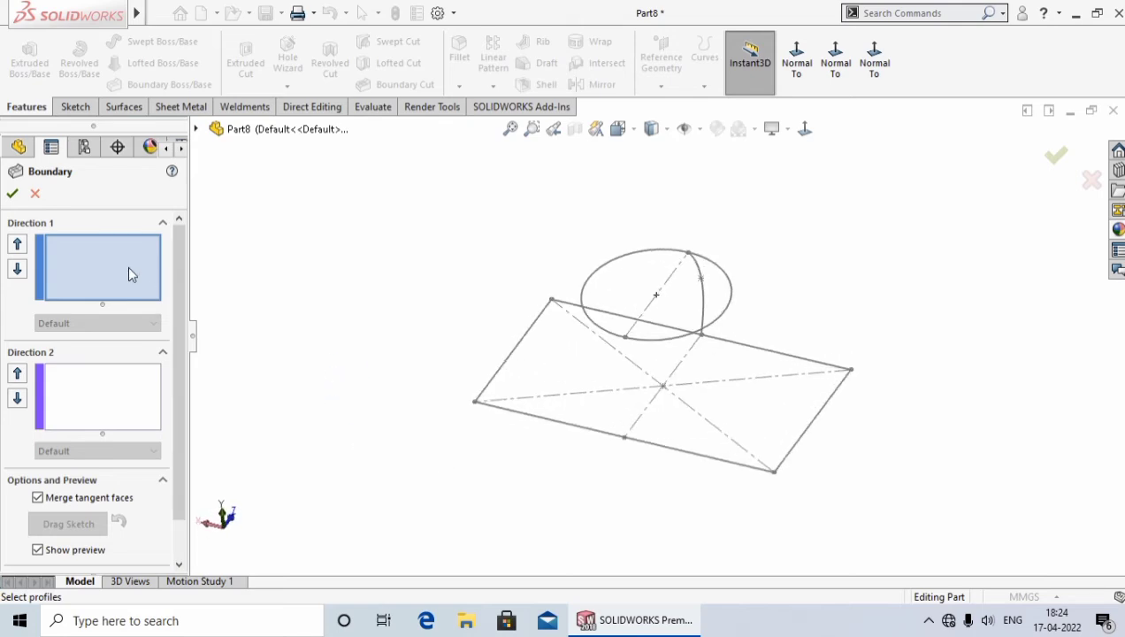
left_click(528, 415)
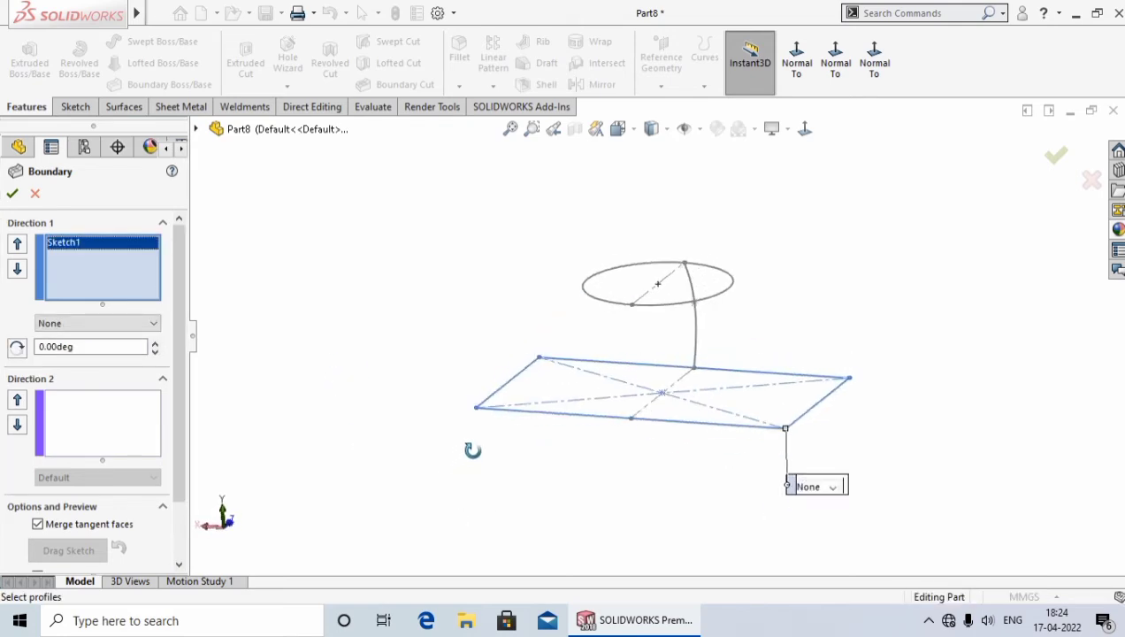
middle_click_drag(473, 450, 485, 442)
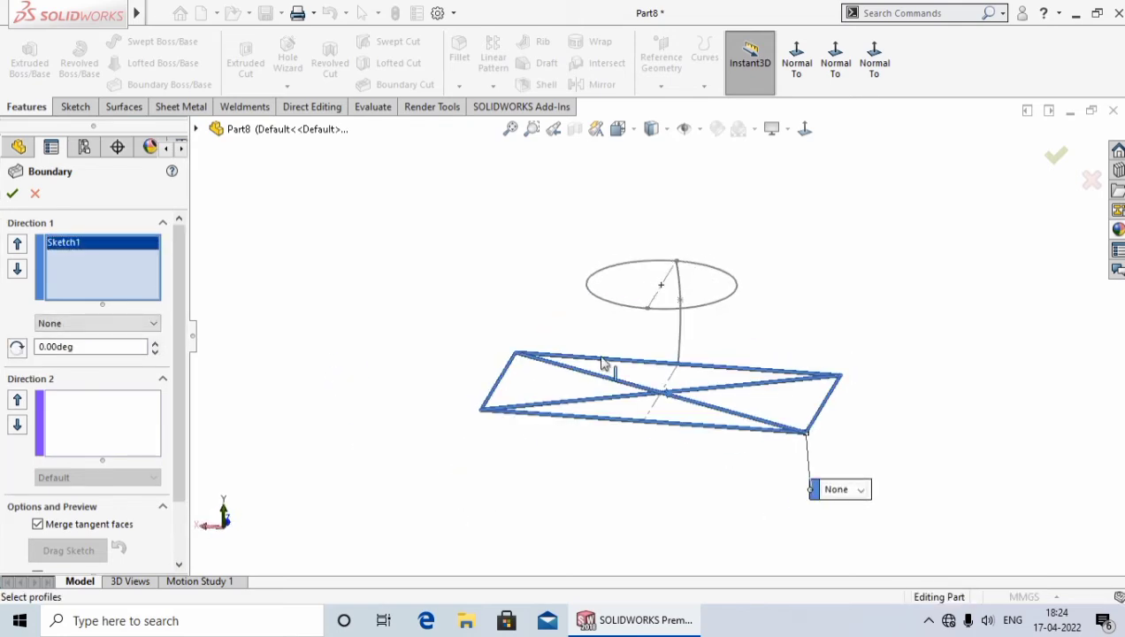
left_click(598, 302)
mouse_move(576, 432)
middle_mouse_down()
mouse_move(572, 477)
mouse_move(610, 387)
middle_mouse_up()
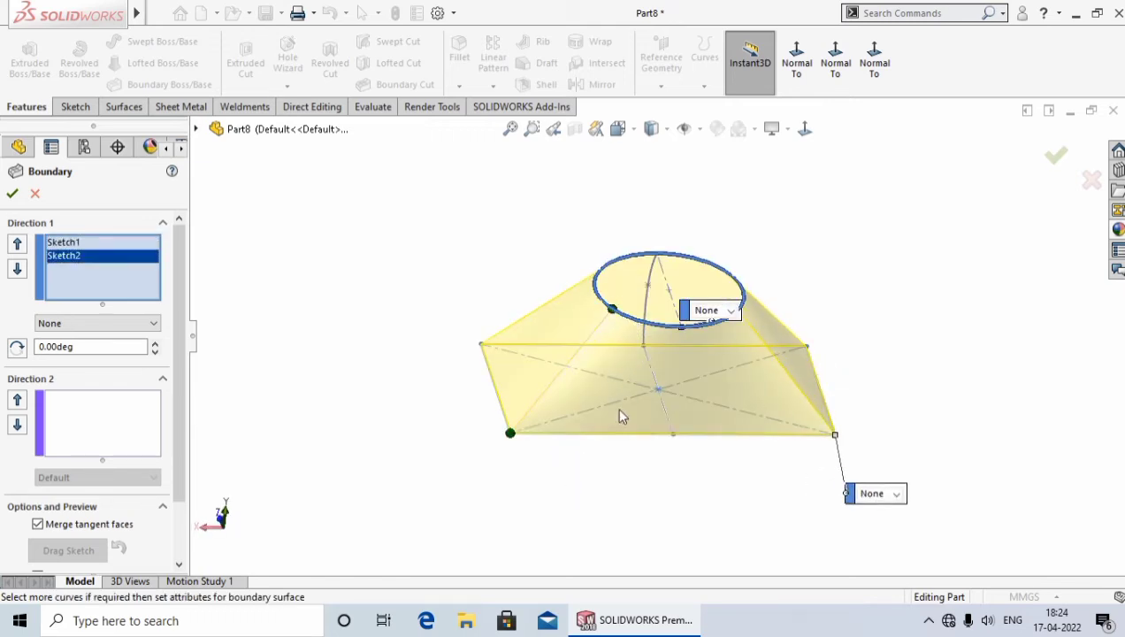
mouse_move(598, 508)
middle_mouse_down()
mouse_move(668, 490)
mouse_move(603, 390)
mouse_move(543, 469)
mouse_move(547, 479)
mouse_move(603, 397)
mouse_move(618, 496)
middle_mouse_up()
scroll(680, 366, "down", 3)
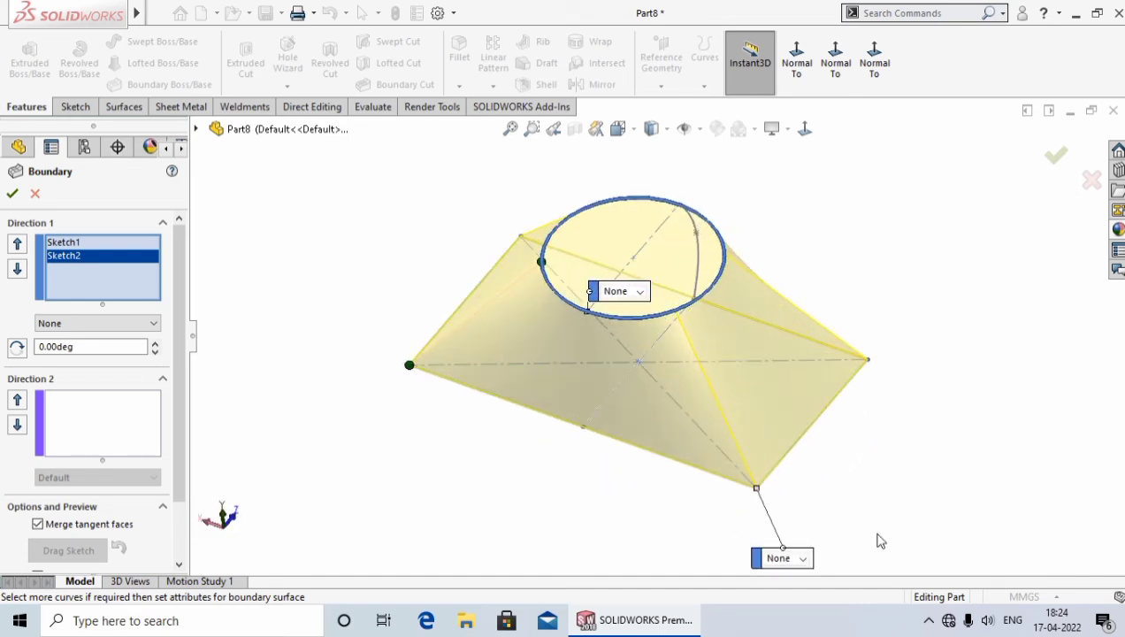
mouse_move(880, 540)
middle_mouse_down()
mouse_move(871, 477)
mouse_move(874, 488)
middle_mouse_up()
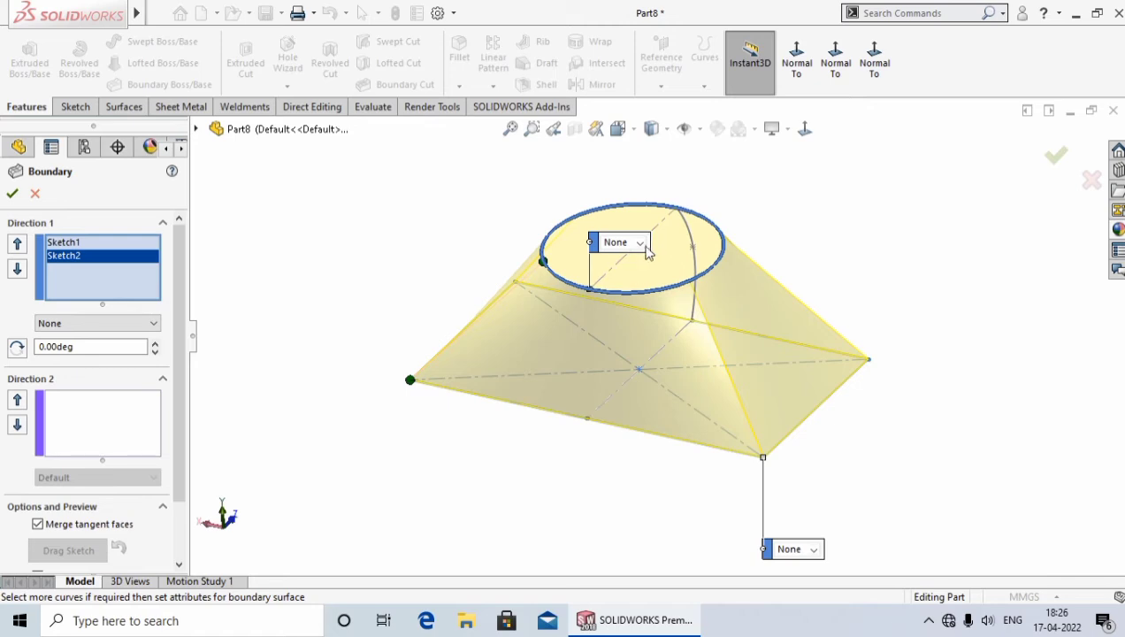
Step: Set both the circular top and rectangular base end constraints to Normal To Profile
left_click(640, 242)
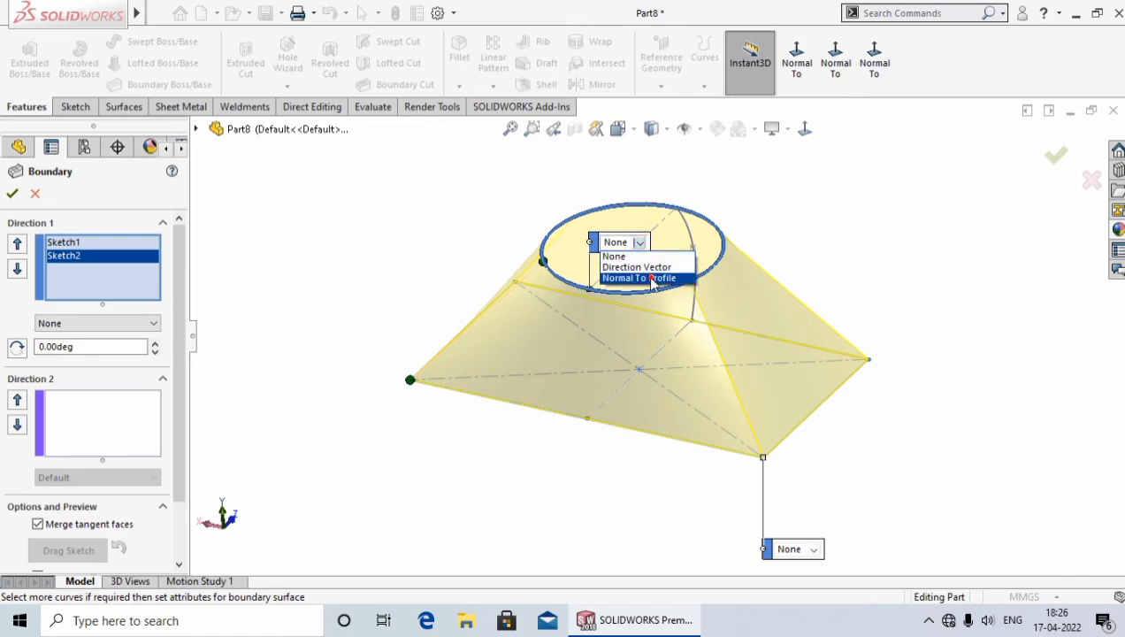
left_click(652, 278)
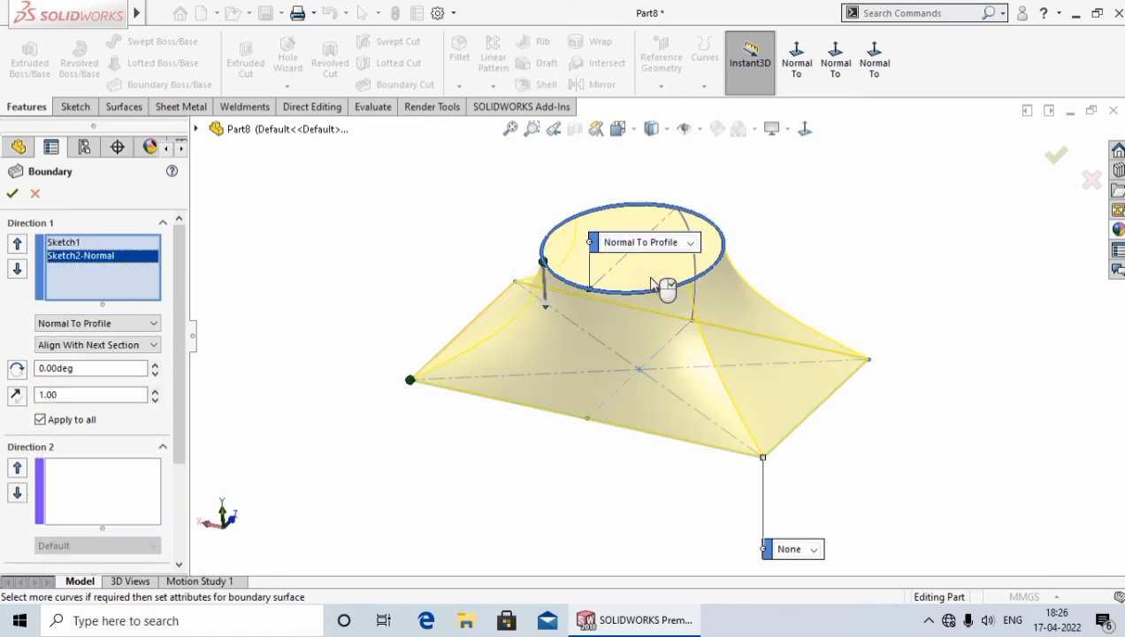
left_click(814, 551)
left_click(822, 585)
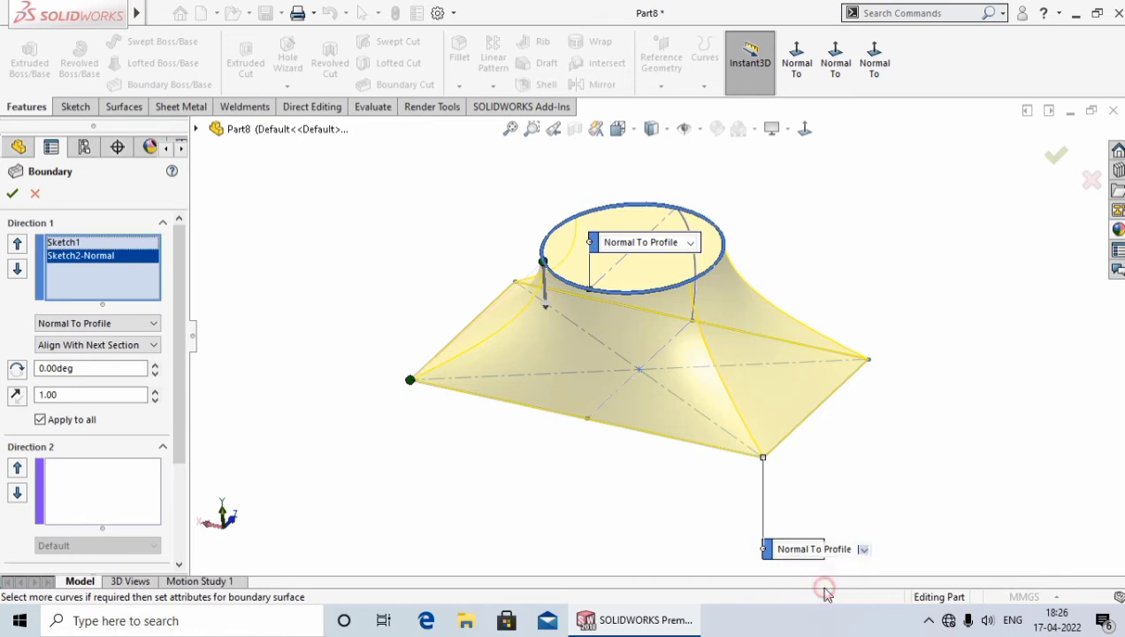
Step: Add the Sketch3 spline as the Direction 2 guide curve of the boundary
left_click(87, 491)
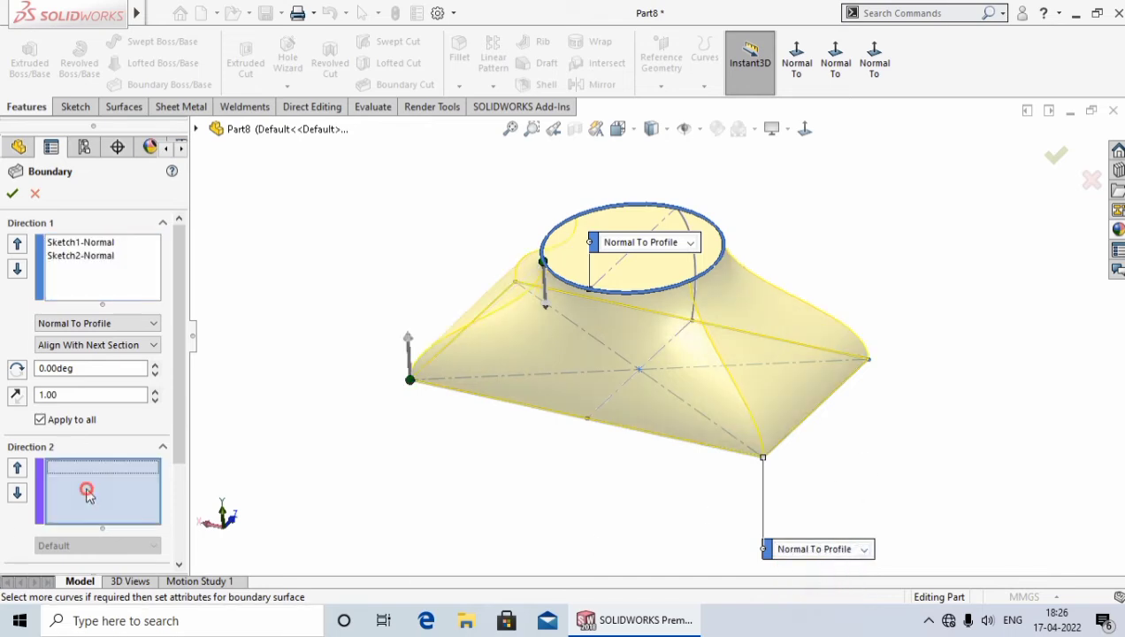
middle_click_drag(500, 474, 617, 358)
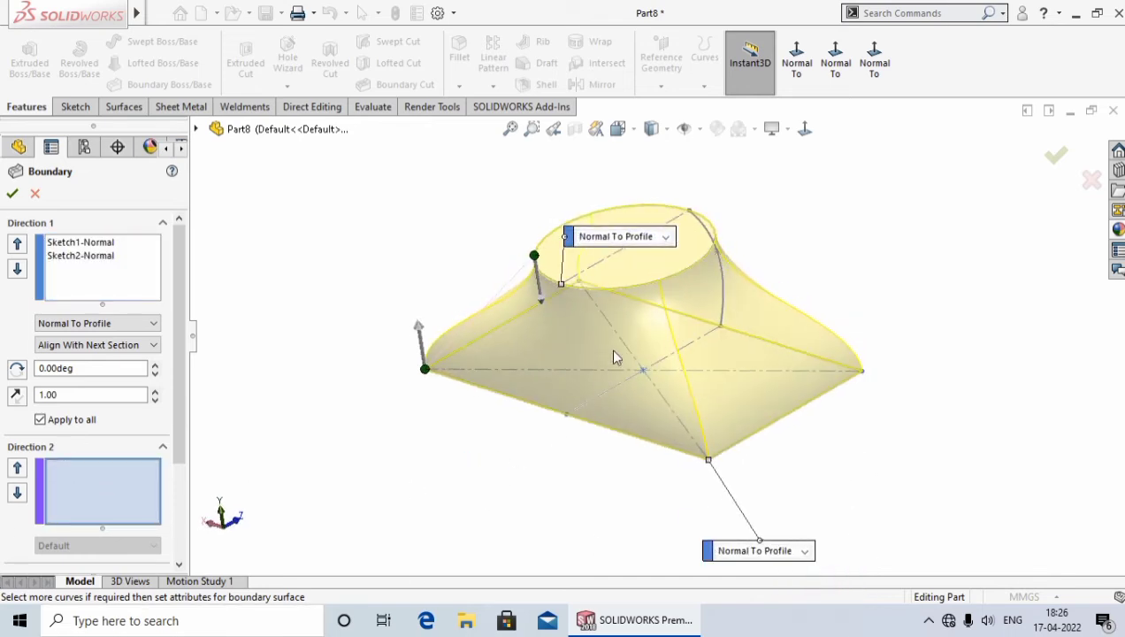
left_click(725, 306)
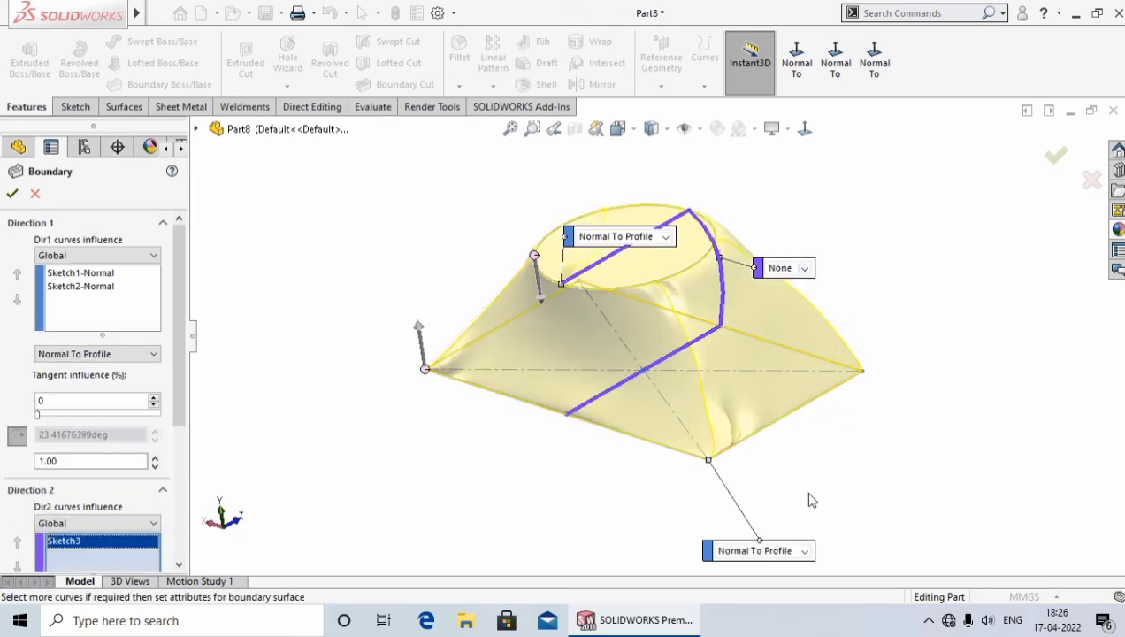
middle_click_drag(807, 495, 800, 472)
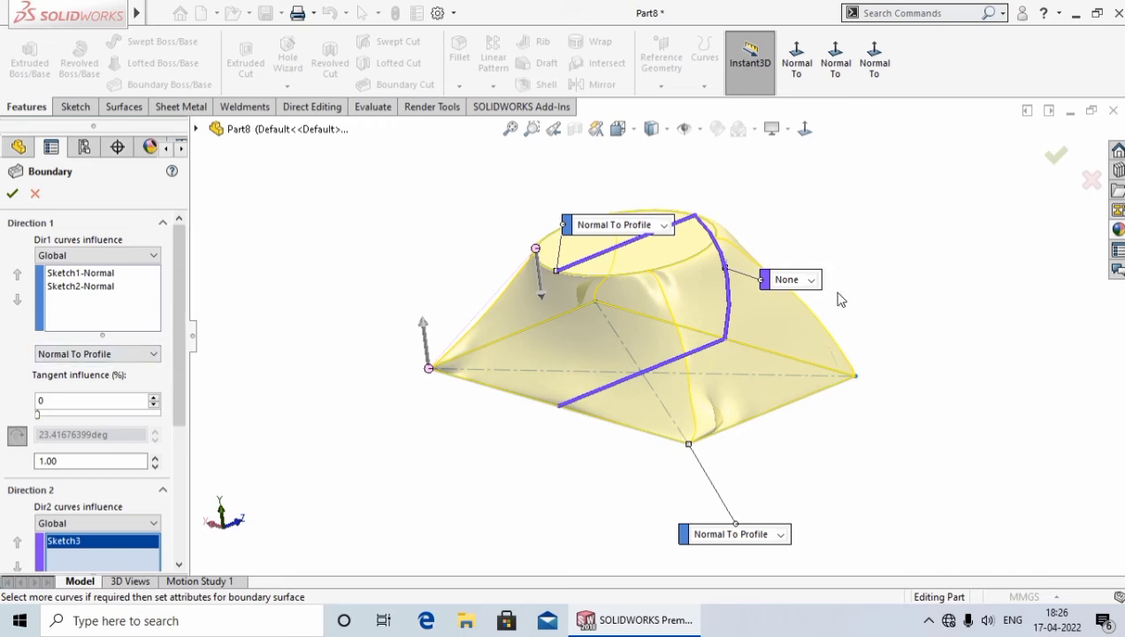
left_click(814, 281)
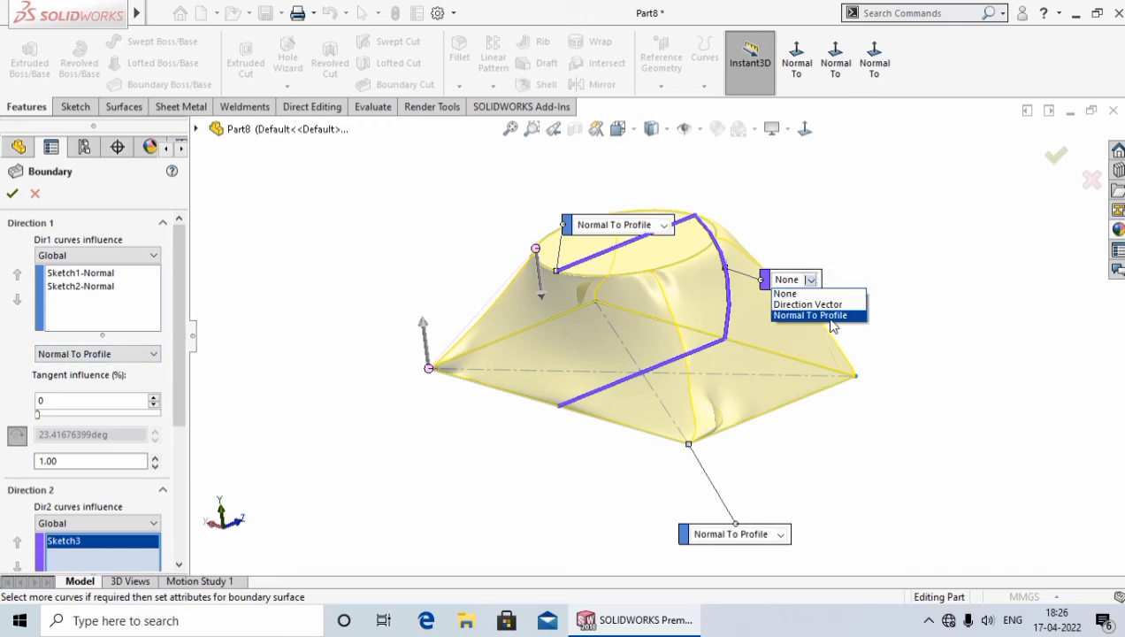
Step: Set the Sketch3 guide to Normal To Profile and both profile constraints to None
left_click(832, 317)
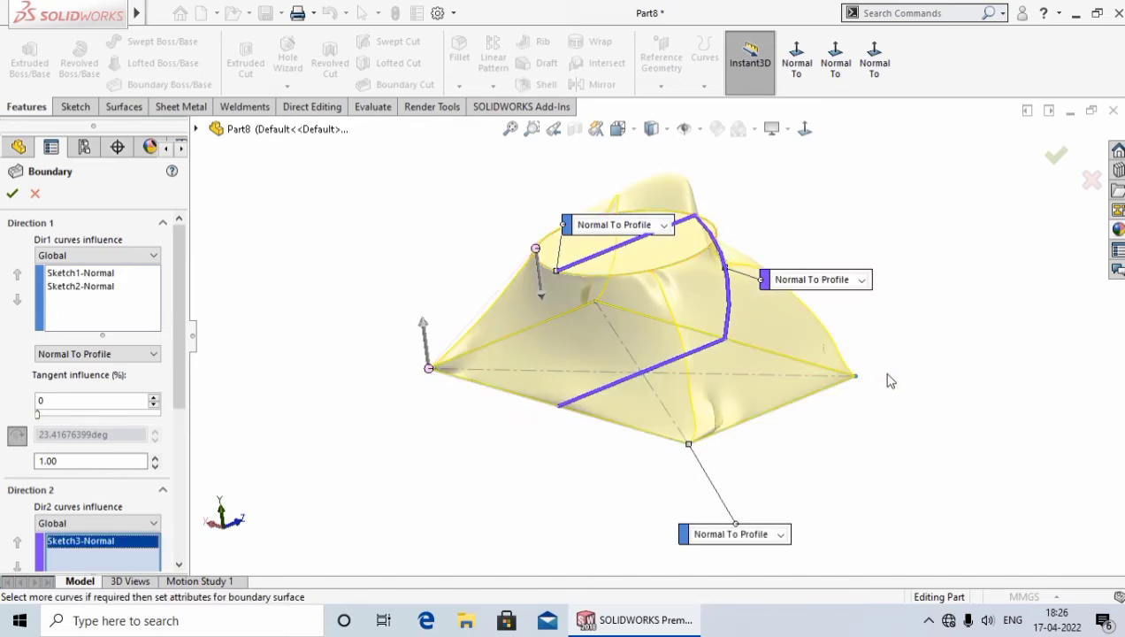
left_click(663, 226)
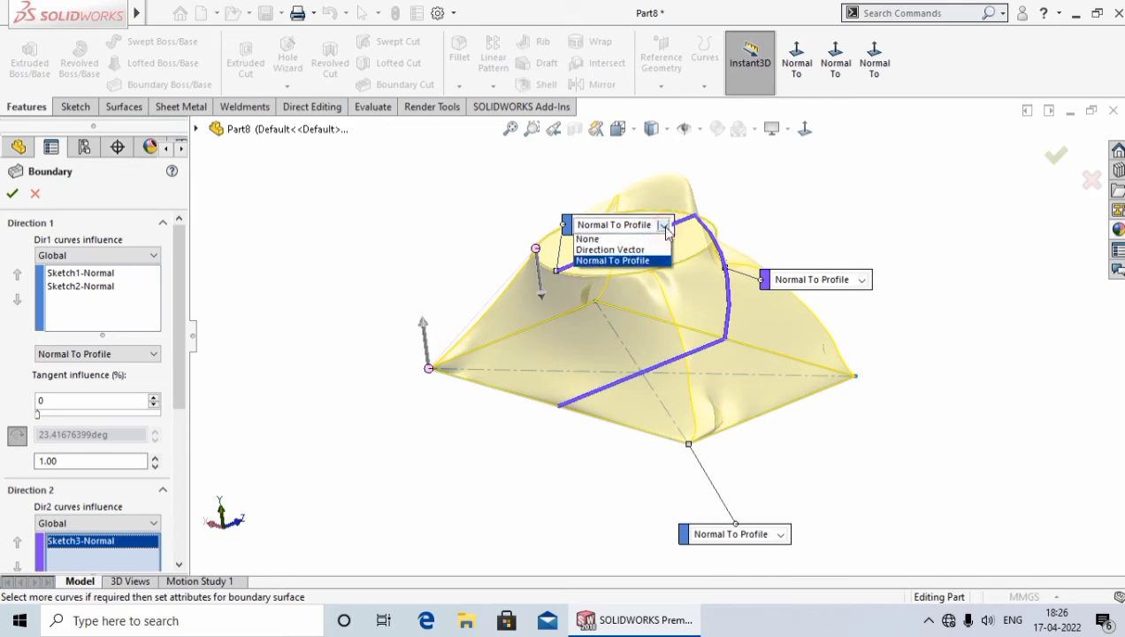
left_click(629, 240)
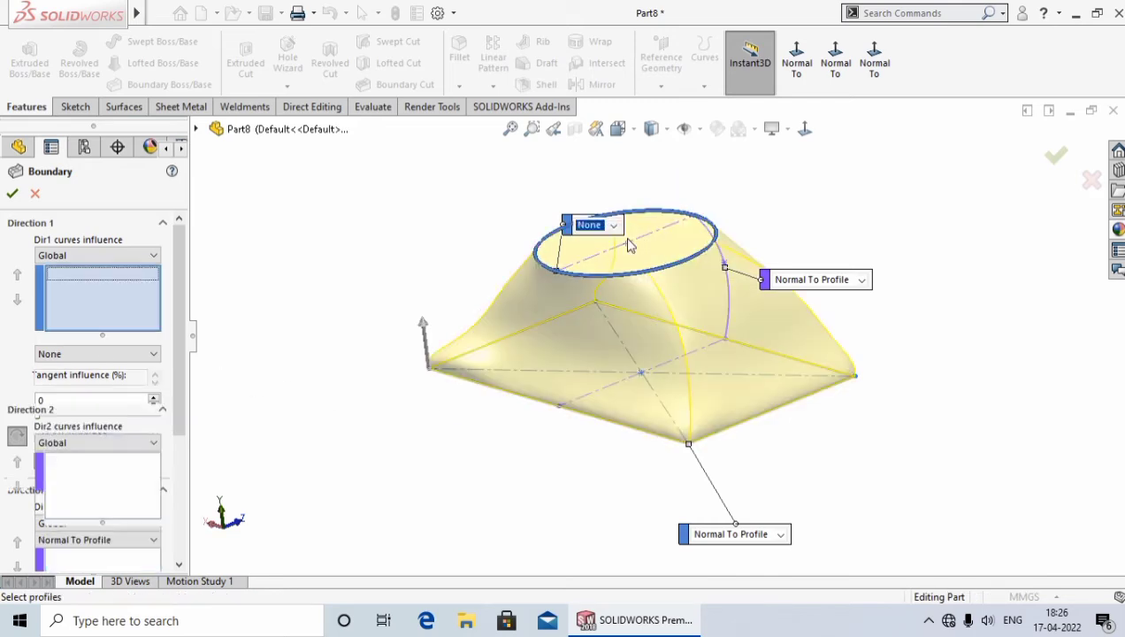
left_click(782, 536)
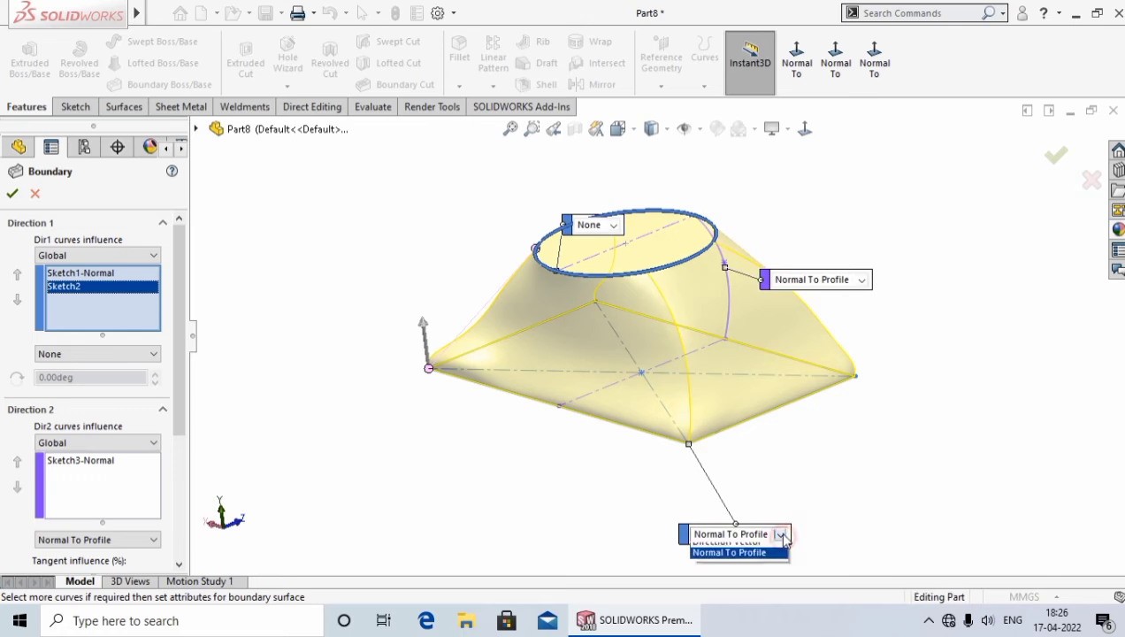
left_click(743, 548)
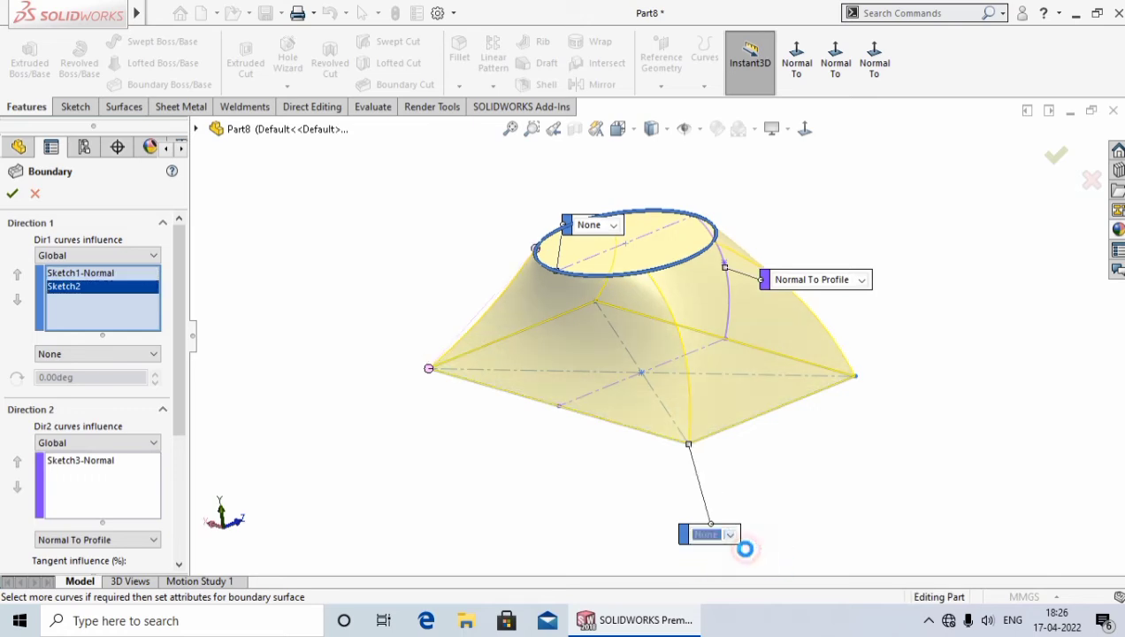
Step: Accept the boundary as Boundary2 and orbit to inspect the result
left_click(12, 193)
mouse_move(390, 454)
middle_mouse_down()
mouse_move(371, 339)
mouse_move(321, 436)
mouse_move(294, 454)
mouse_move(799, 327)
mouse_move(719, 321)
mouse_move(733, 432)
mouse_move(787, 433)
mouse_move(791, 447)
middle_mouse_up()
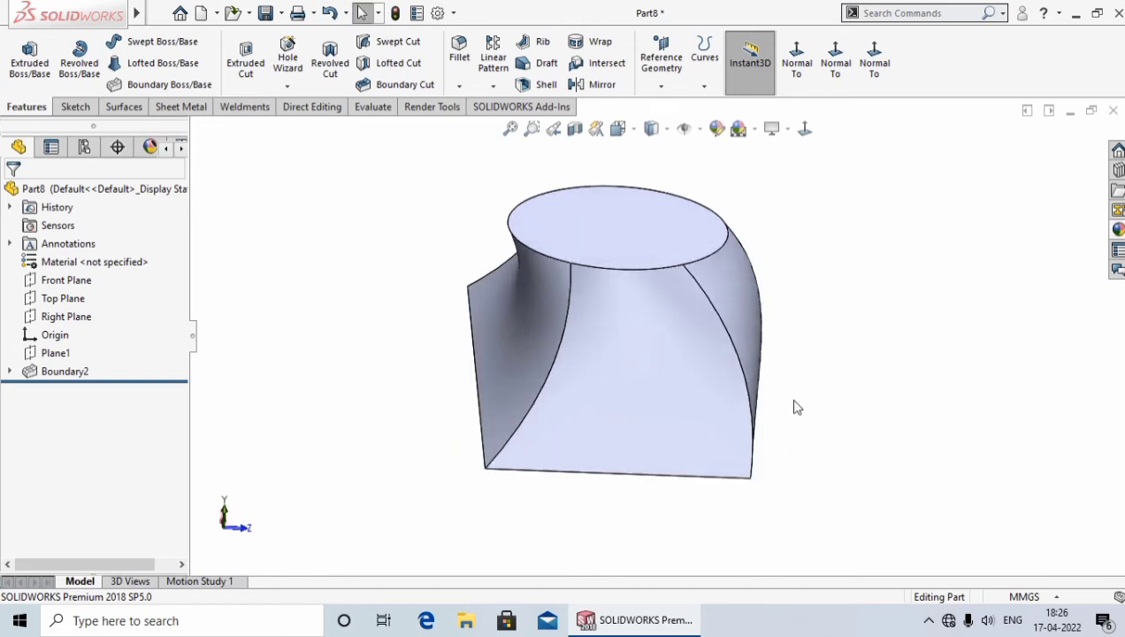
mouse_move(794, 404)
middle_mouse_down()
mouse_move(796, 391)
mouse_move(796, 448)
mouse_move(754, 401)
mouse_move(791, 431)
mouse_move(796, 452)
middle_mouse_up()
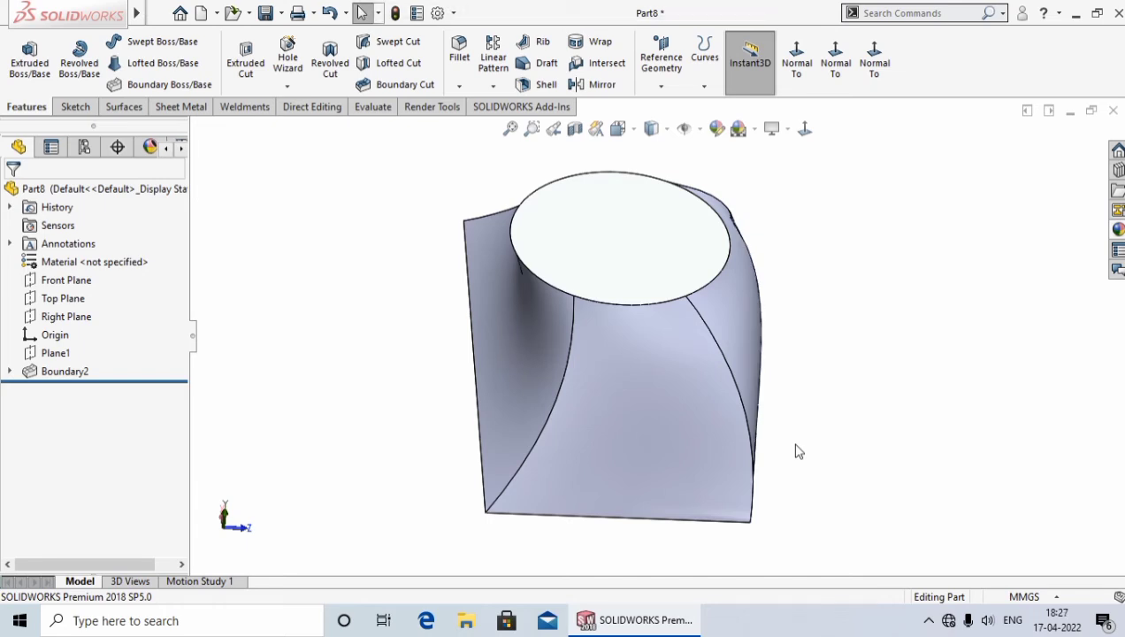
Step: Delete the Boundary2 feature
right_click(77, 376)
left_click(114, 400)
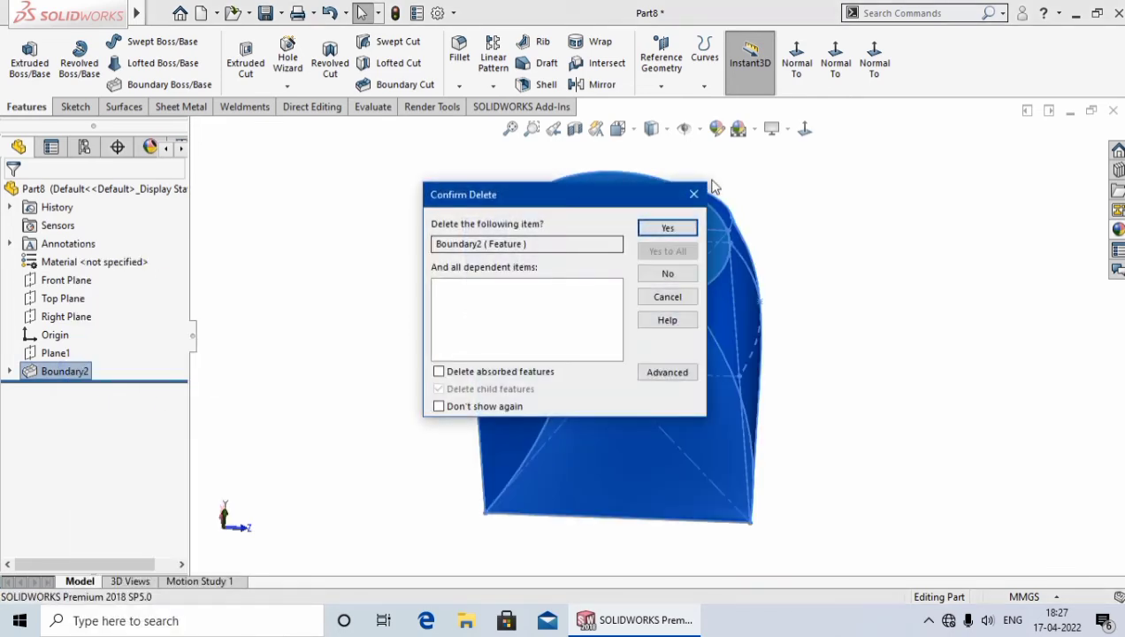
left_click(668, 228)
middle_click_drag(345, 524, 346, 479)
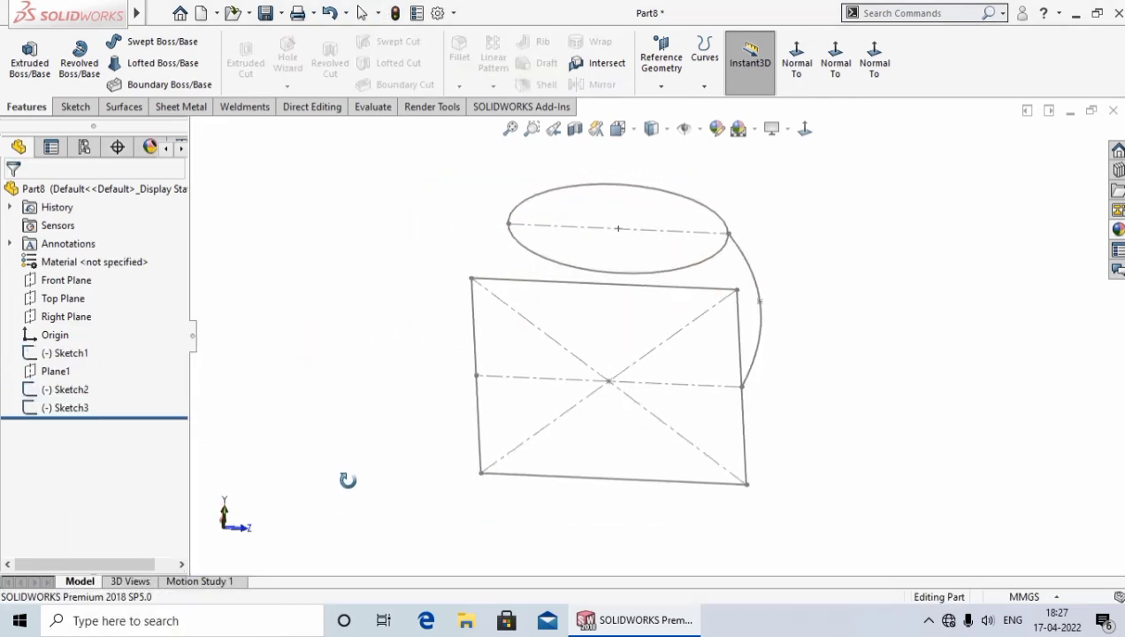
Step: Edit Sketch3 normal-to-view and draw a vertical centerline up from the bottom line's midpoint
left_click(68, 410)
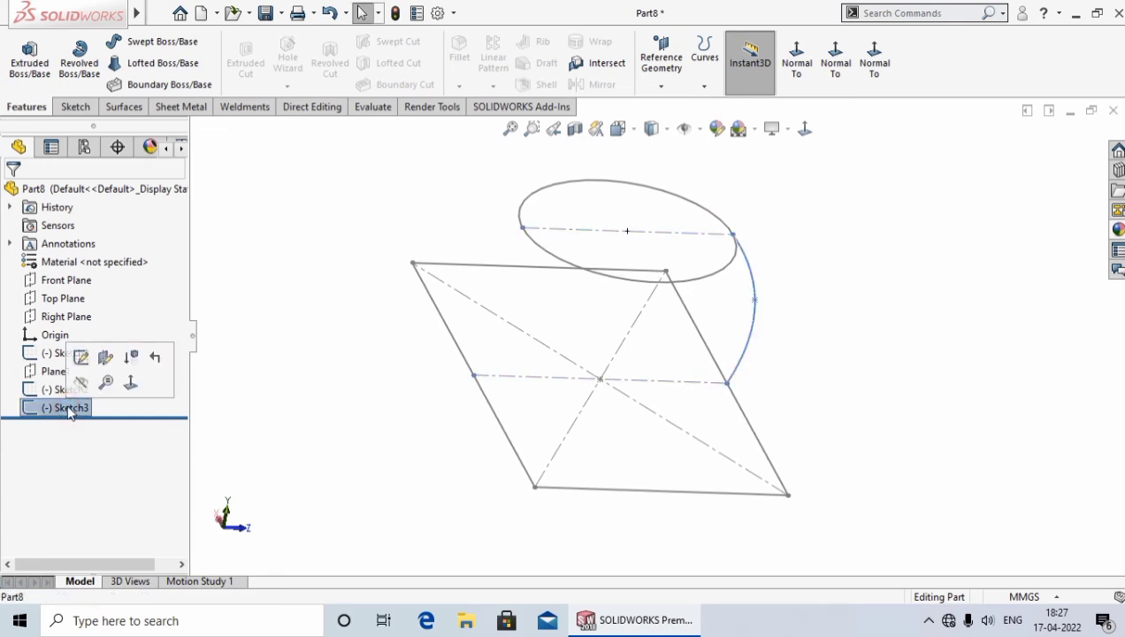
left_click(80, 358)
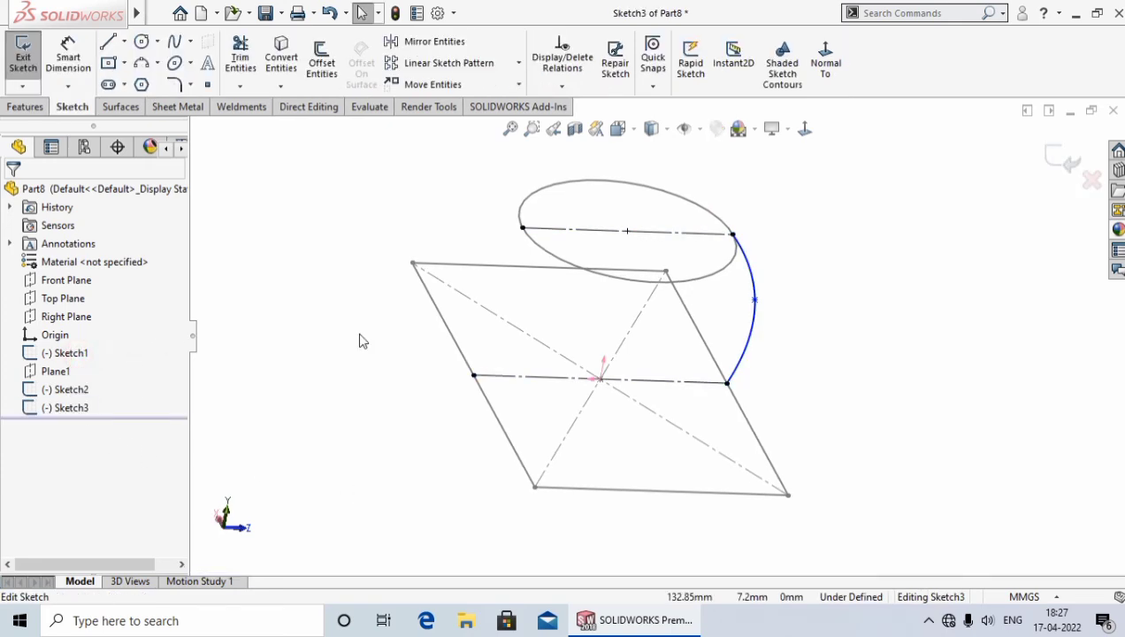
left_click(805, 128)
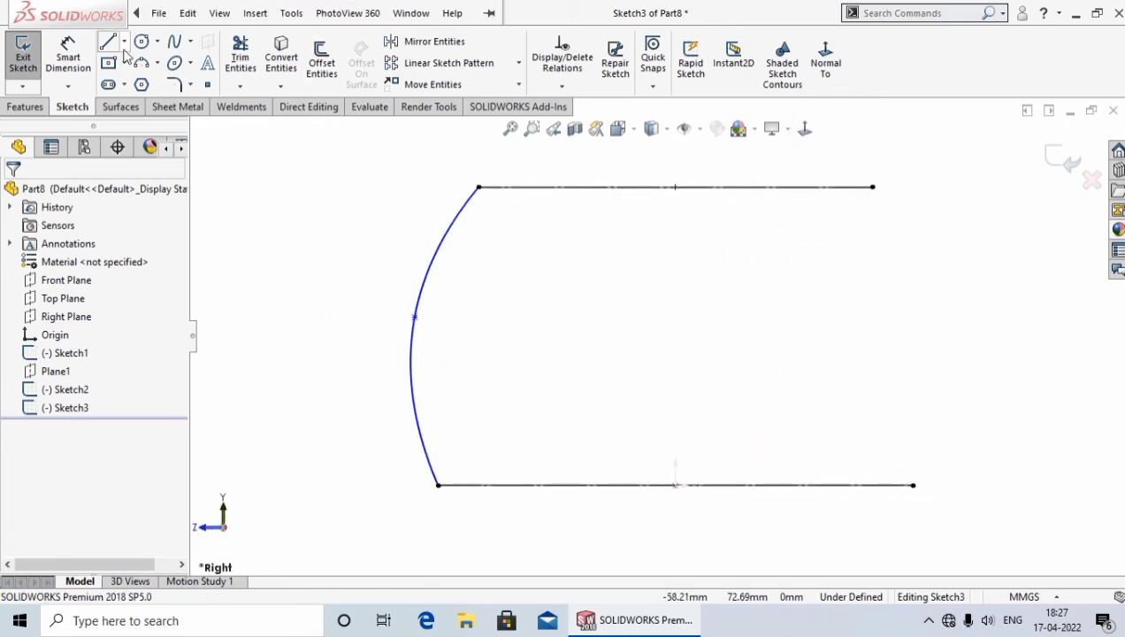
left_click(124, 42)
left_click(143, 83)
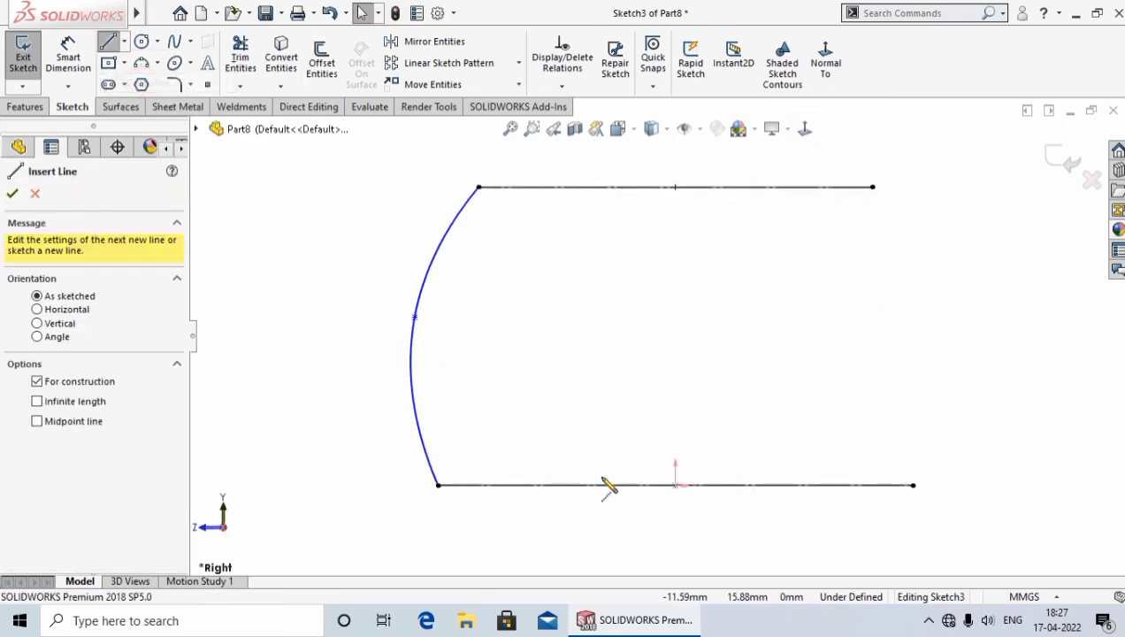
left_click(674, 485)
left_click(676, 370)
right_click(676, 377)
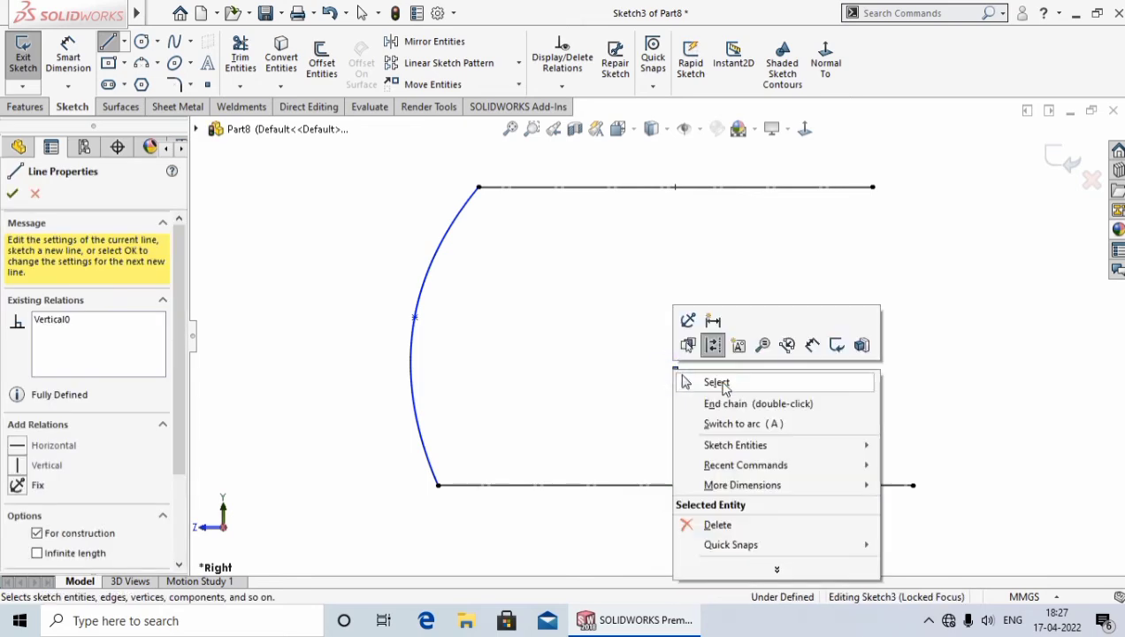
left_click(699, 382)
Step: Mirror the left spline about the vertical centerline and exit Sketch3
left_click(433, 42)
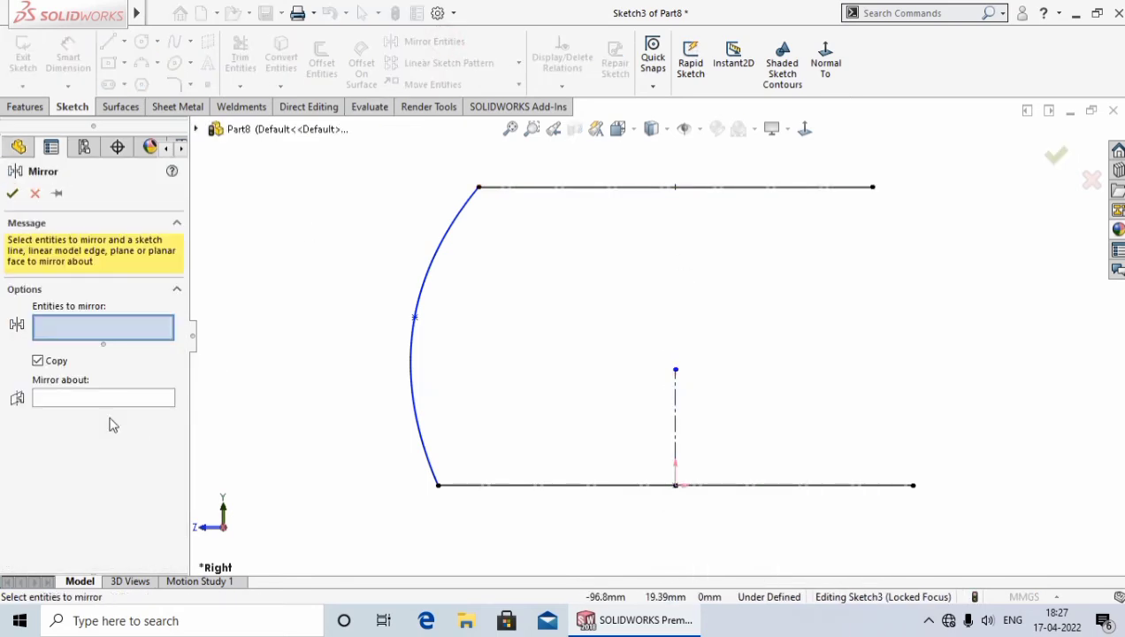
left_click(412, 296)
left_click(91, 406)
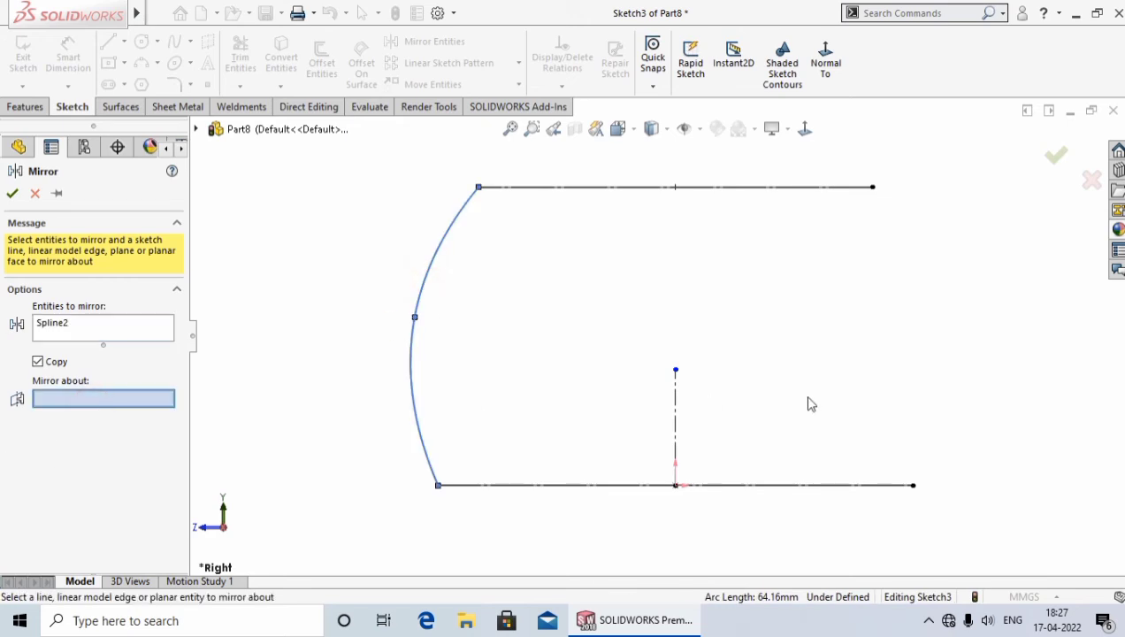
left_click(675, 422)
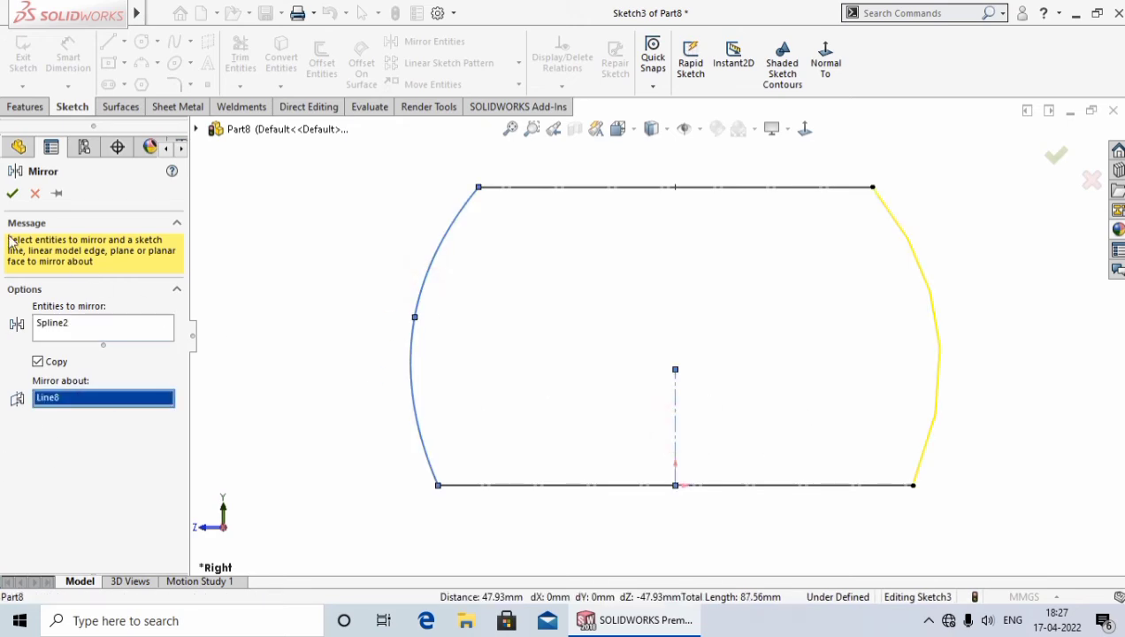
left_click(12, 193)
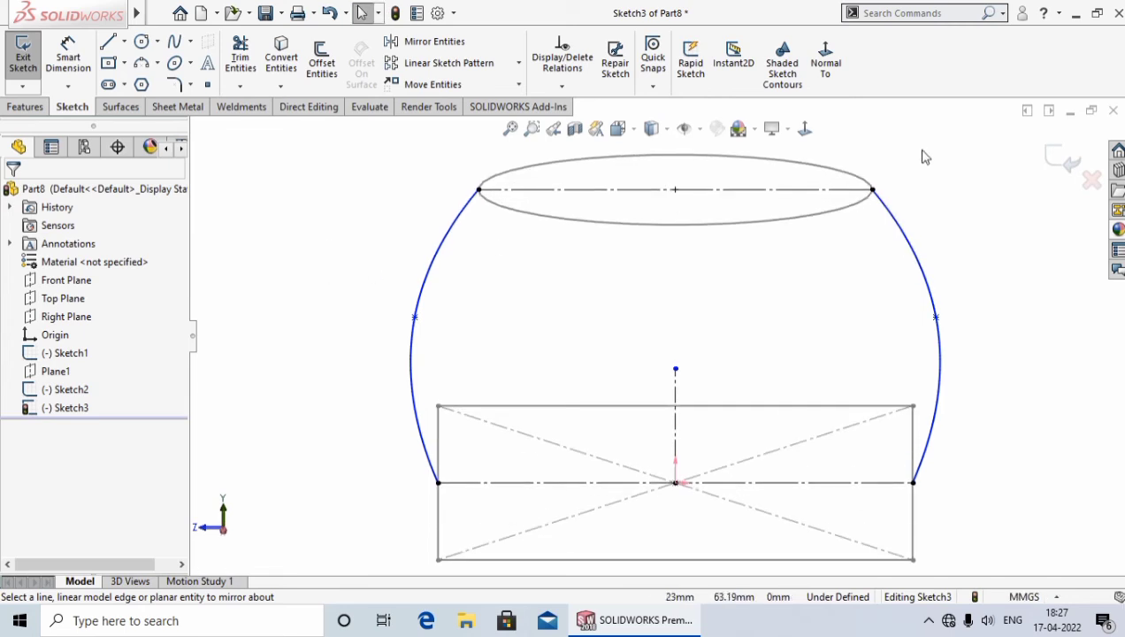
left_click(1061, 160)
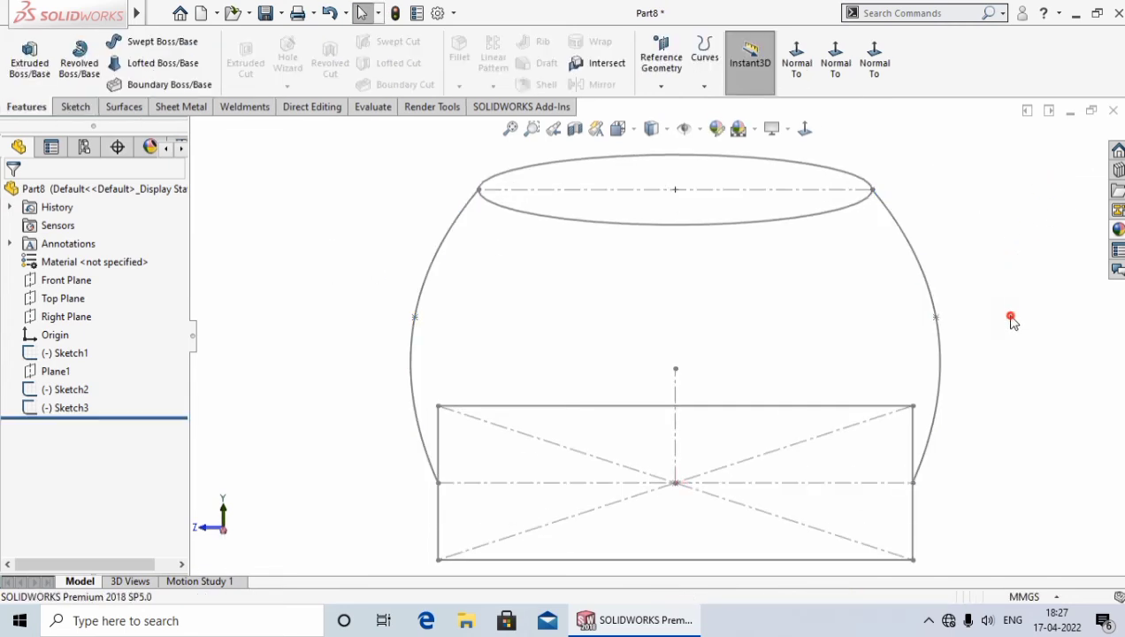
Step: Start a Boundary Boss/Base with Sketch1 rectangle and Sketch2 circle profiles, adjusting the circle's connector
scroll(1013, 318, "up", 2)
middle_click_drag(929, 381, 920, 310)
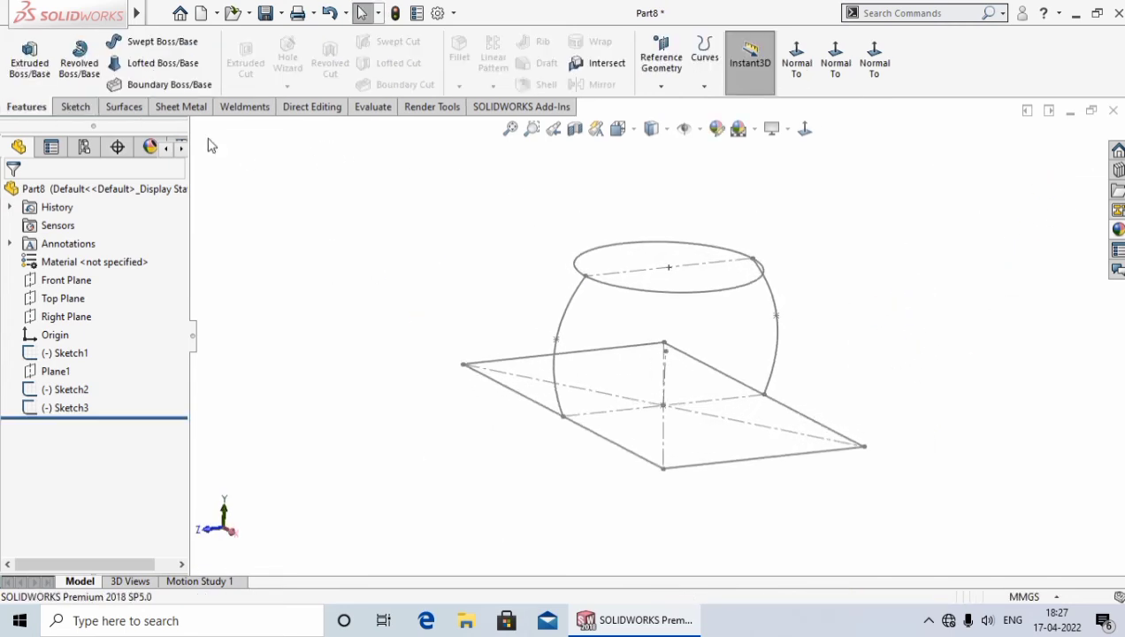
left_click(174, 87)
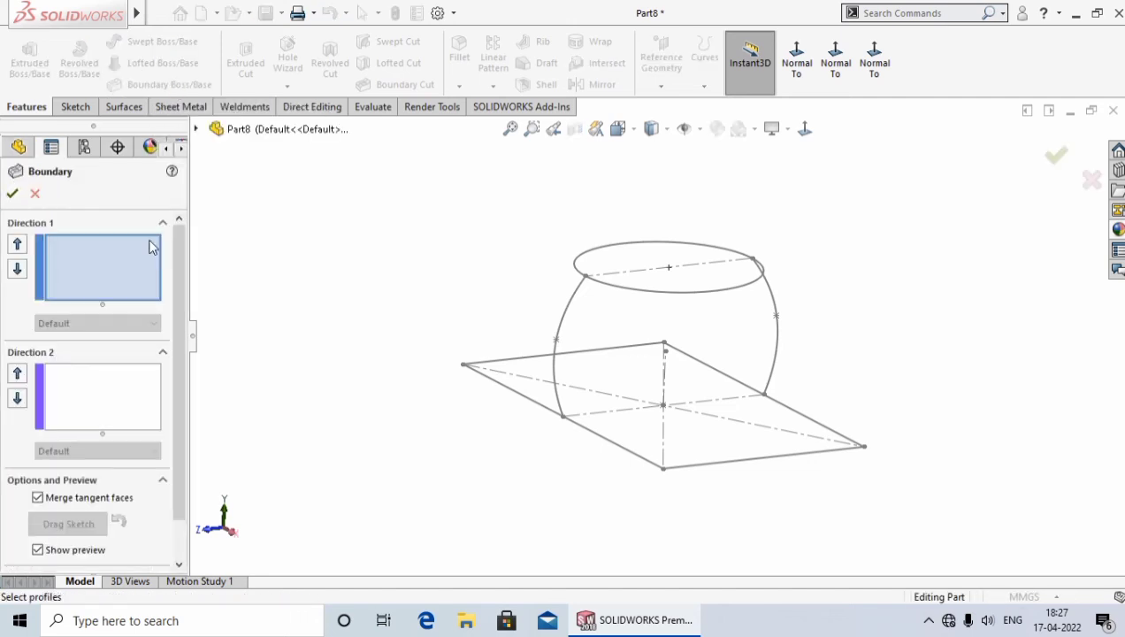
middle_click_drag(485, 492, 575, 473)
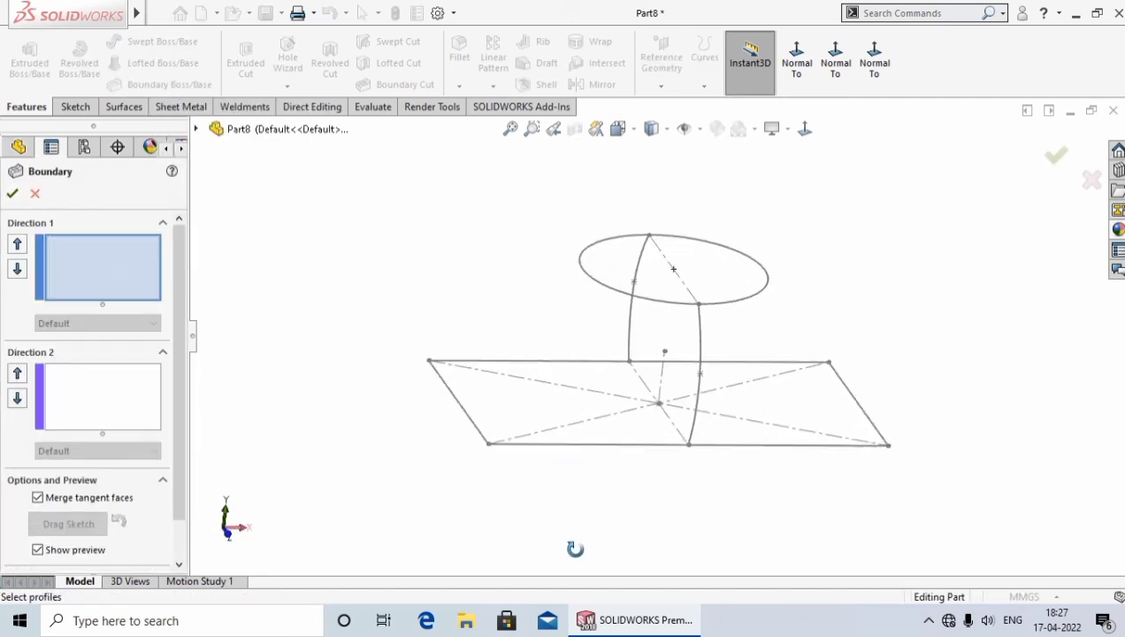
left_click(573, 470)
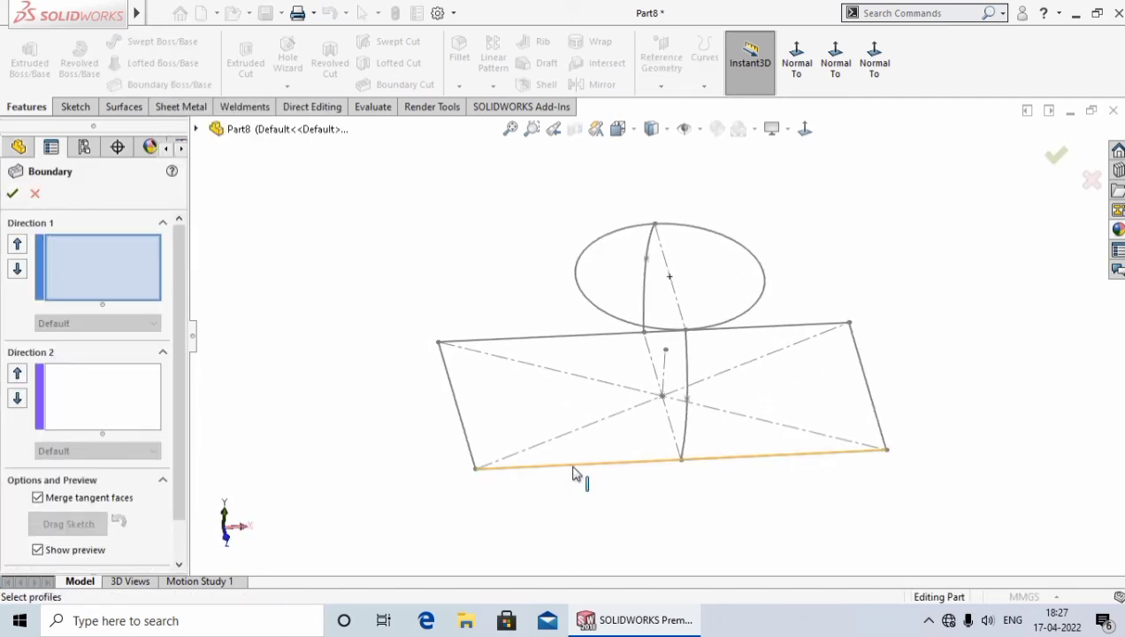
left_click(573, 469)
left_click(598, 313)
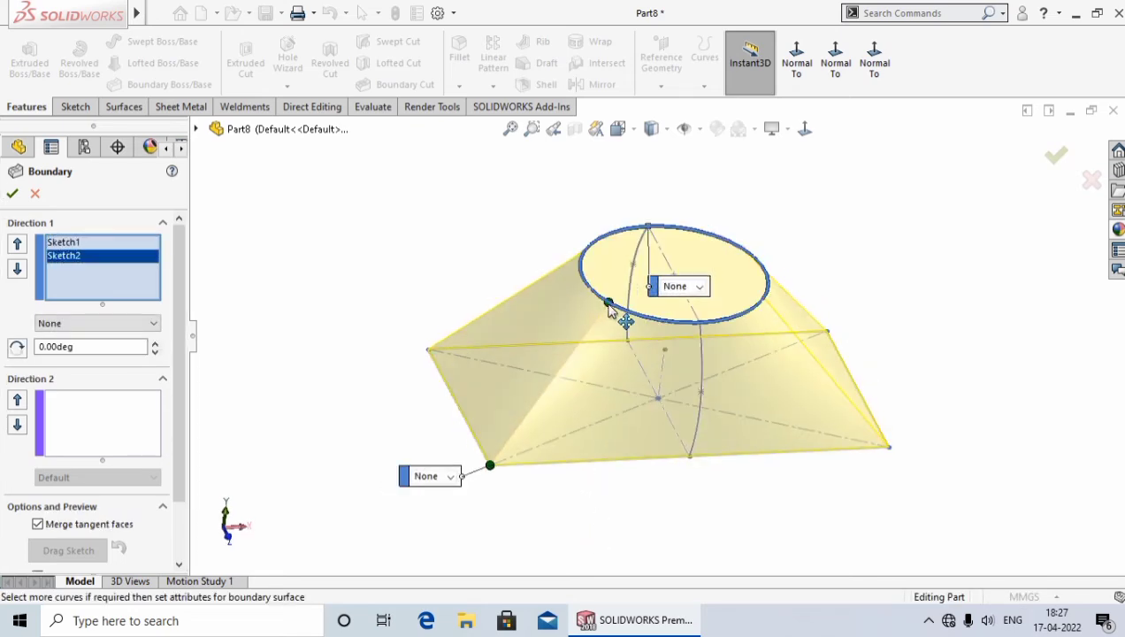
left_click_drag(609, 303, 601, 306)
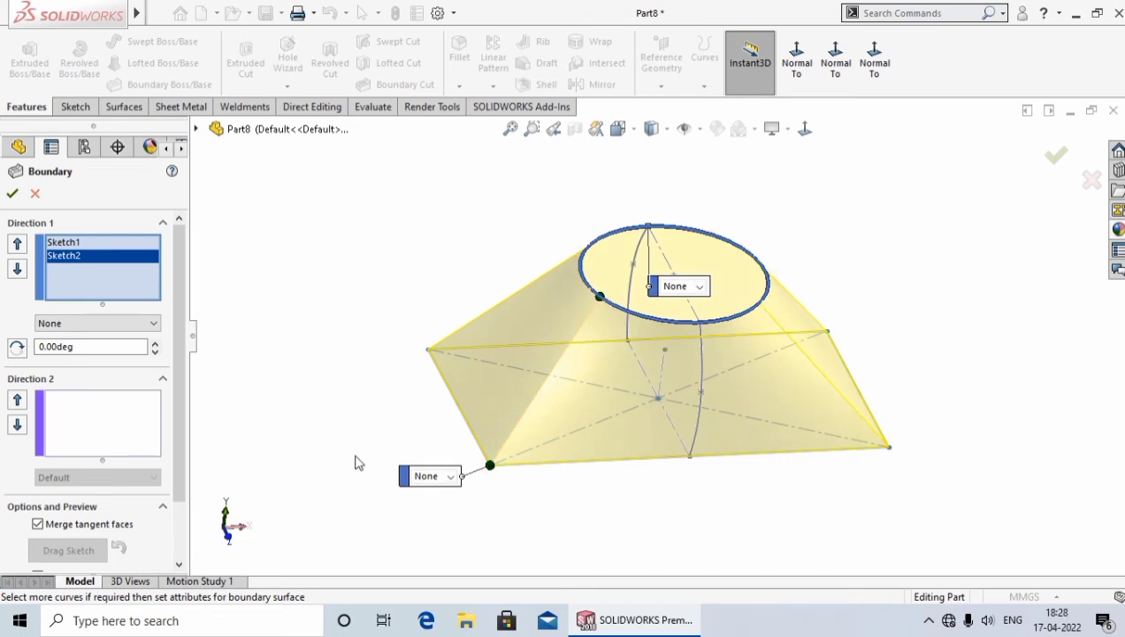
mouse_move(357, 462)
middle_mouse_down()
mouse_move(369, 401)
mouse_move(384, 402)
mouse_move(384, 461)
middle_mouse_up()
left_click(121, 430)
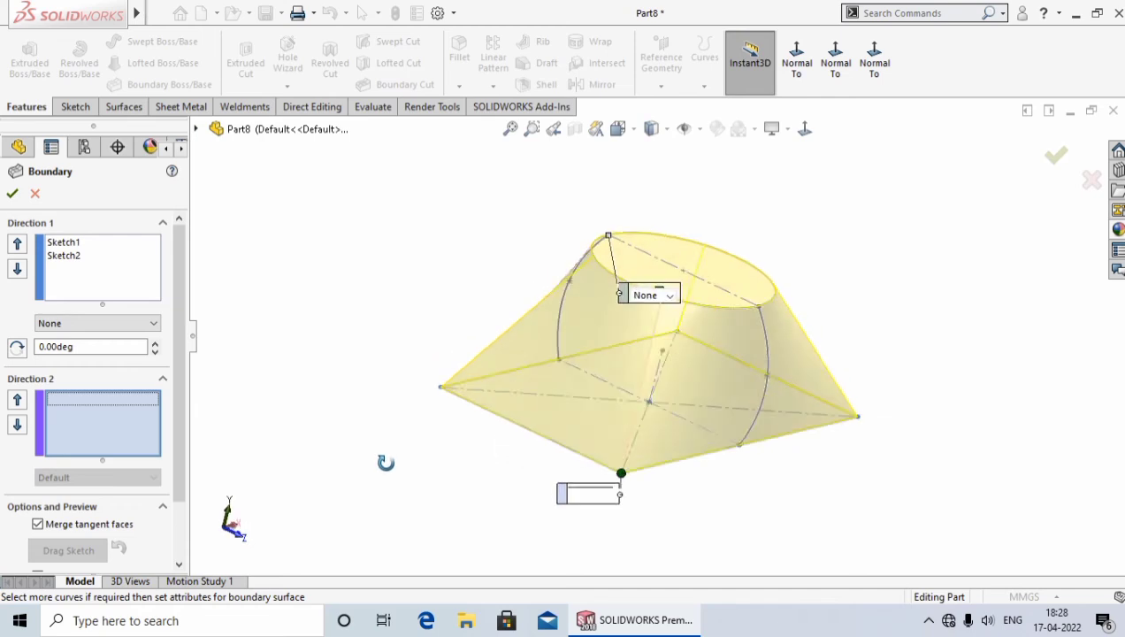
Step: Add both Sketch3 splines as Direction 2 curves, Open Group<1> and Open Group<2>
left_click(767, 413)
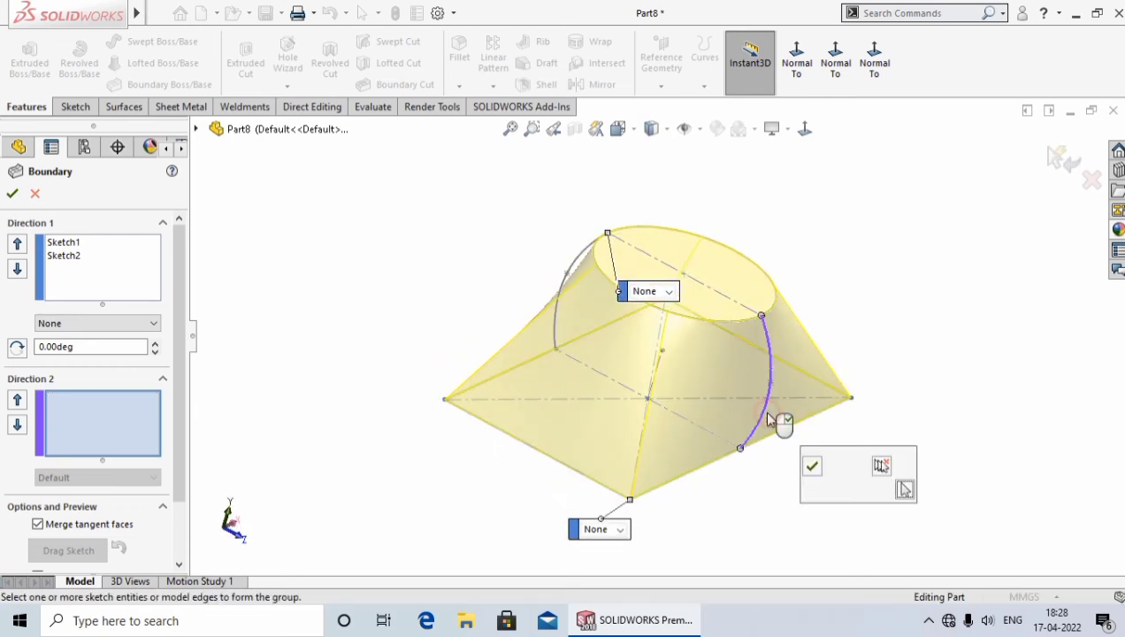
left_click(814, 469)
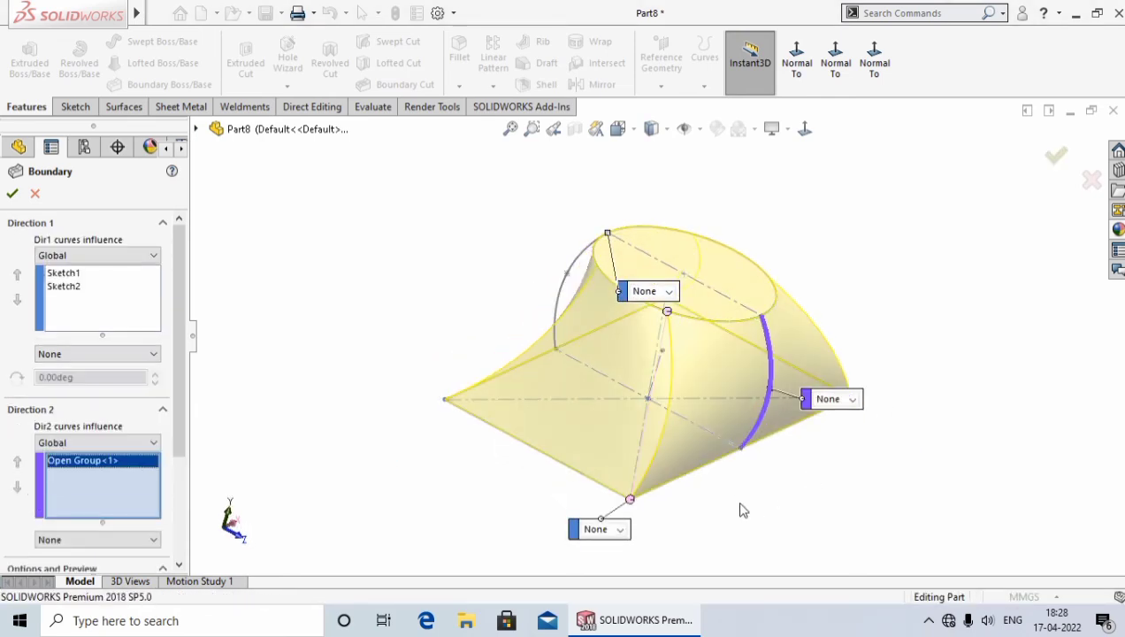
mouse_move(739, 509)
middle_mouse_down()
mouse_move(766, 459)
mouse_move(778, 496)
middle_mouse_up()
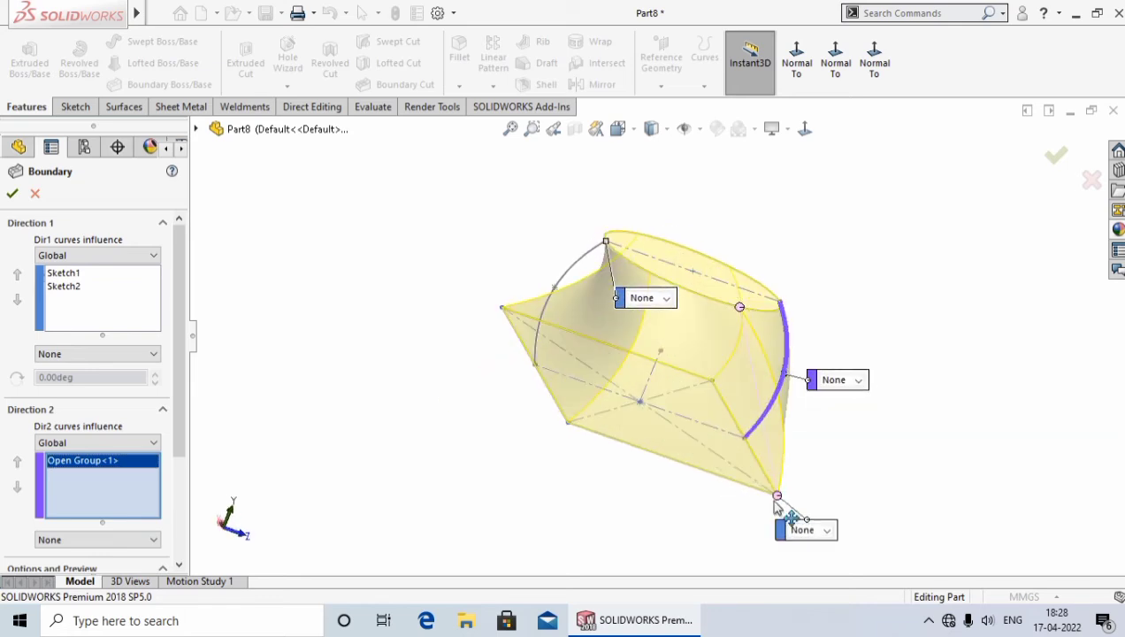
left_click(548, 301)
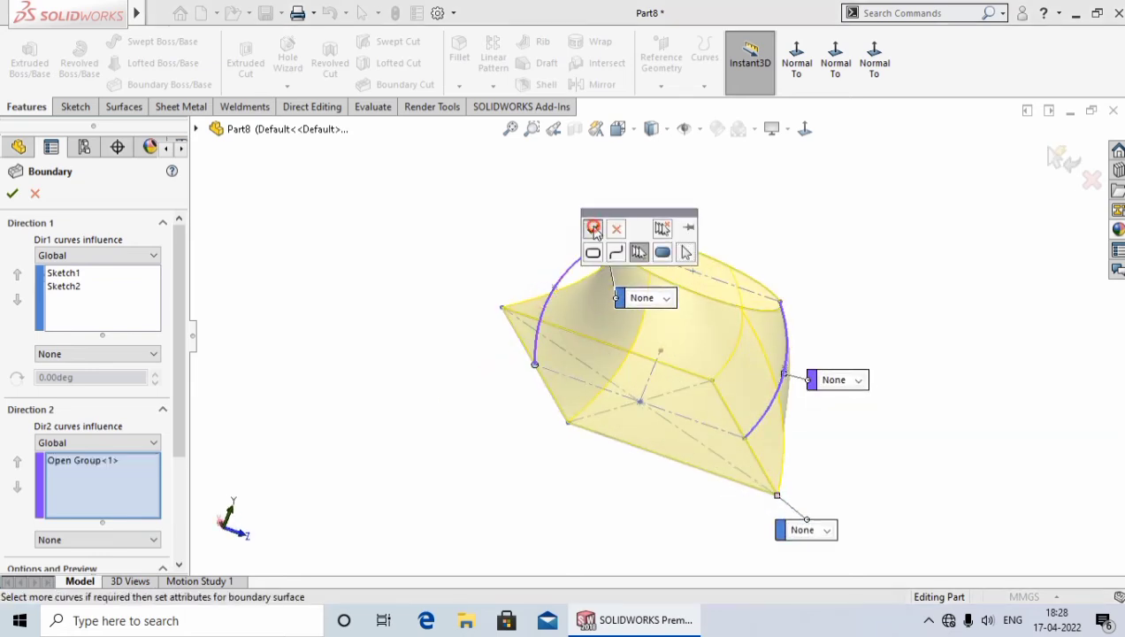
left_click(595, 230)
mouse_move(447, 381)
middle_mouse_down()
mouse_move(428, 333)
mouse_move(371, 379)
mouse_move(365, 399)
middle_mouse_up()
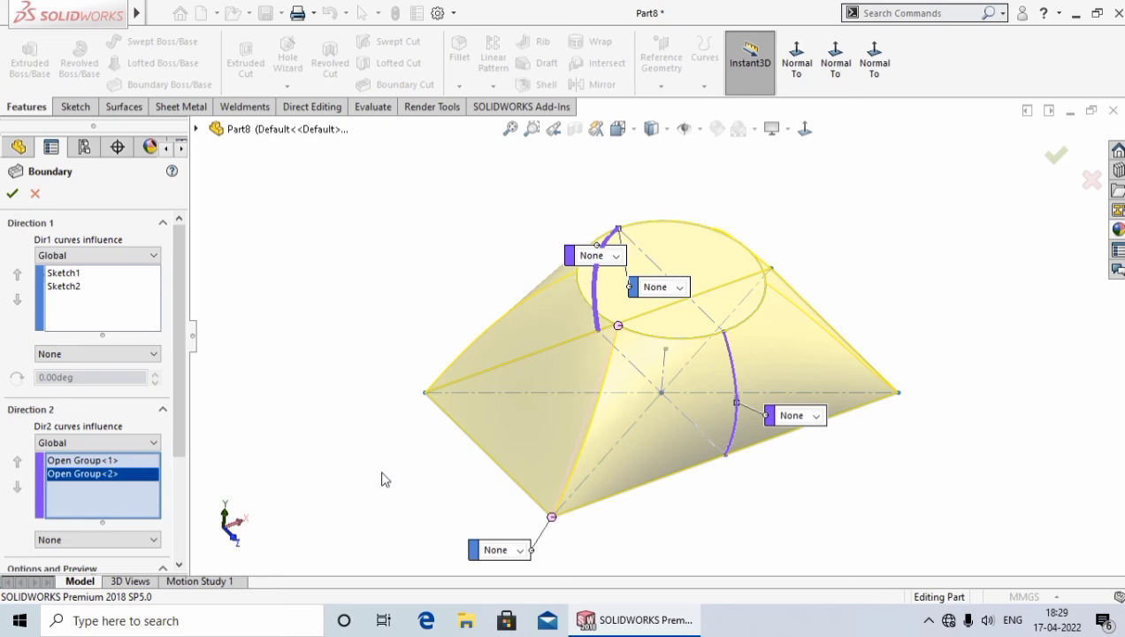
mouse_move(410, 484)
middle_mouse_down()
mouse_move(377, 351)
mouse_move(375, 450)
middle_mouse_up()
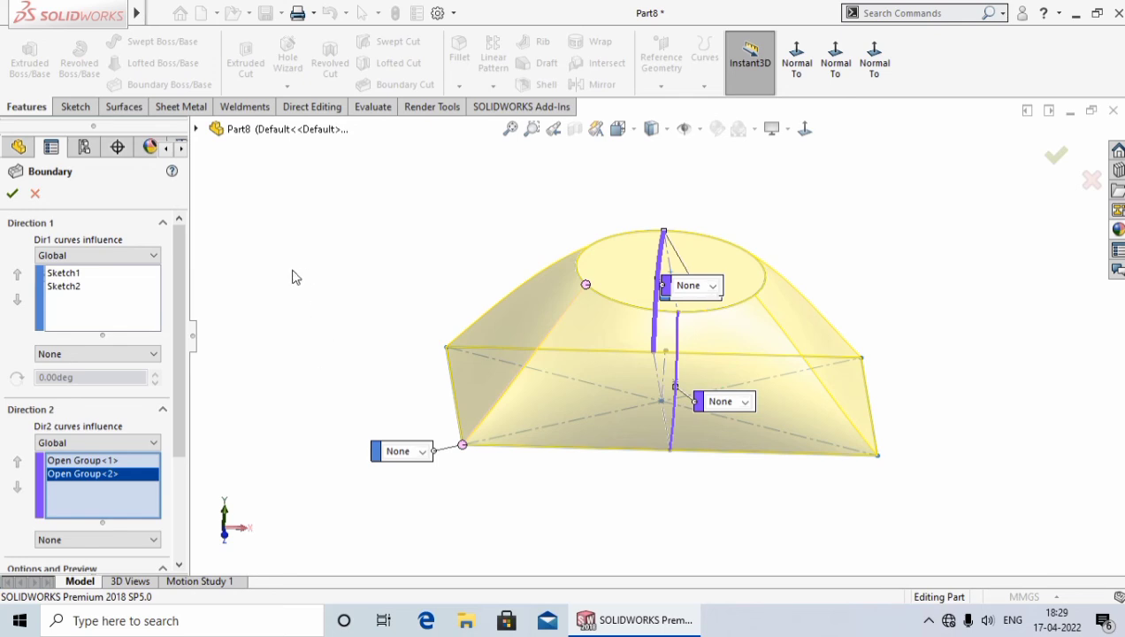
left_click_drag(177, 243, 183, 358)
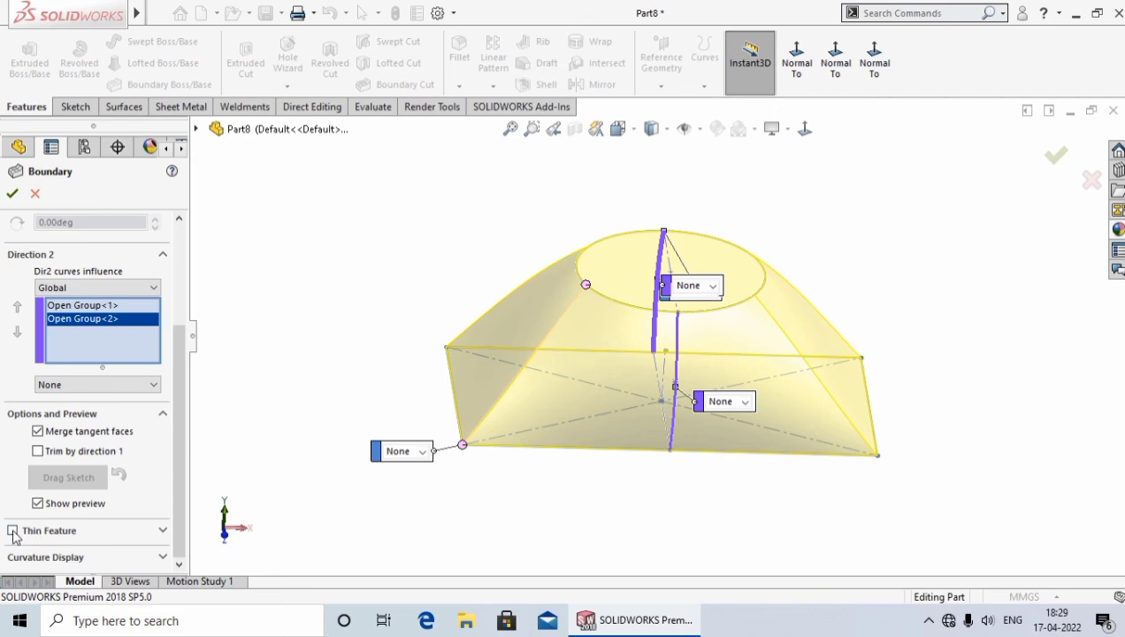
Step: Enable Thin Feature with One-Direction thickness and reverse the wall direction inward
left_click(14, 531)
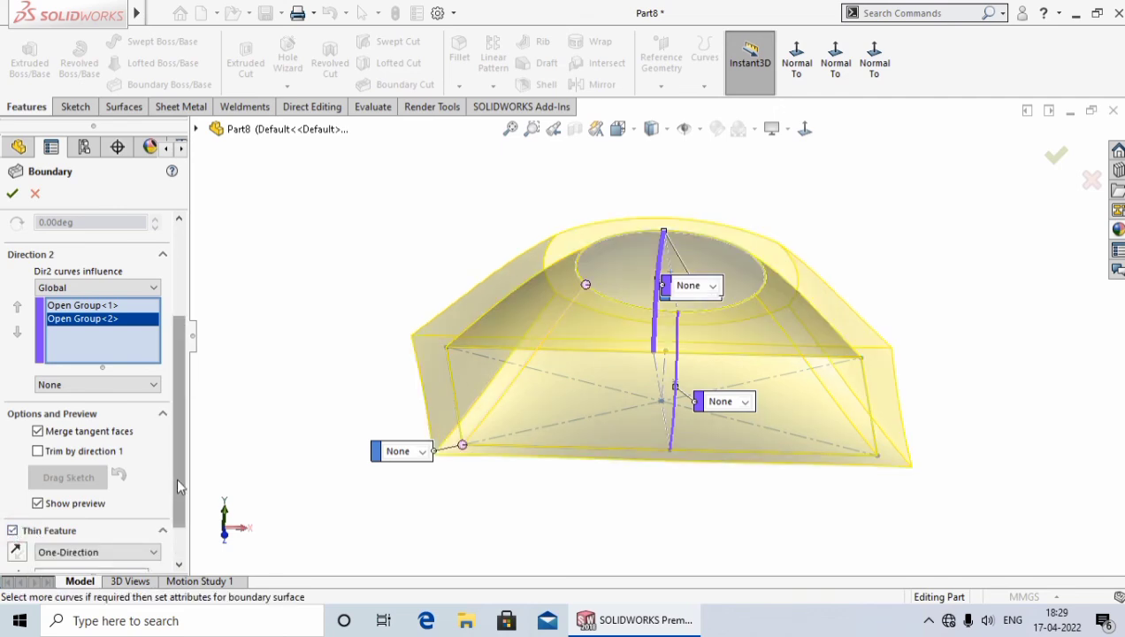
left_click_drag(180, 496, 182, 520)
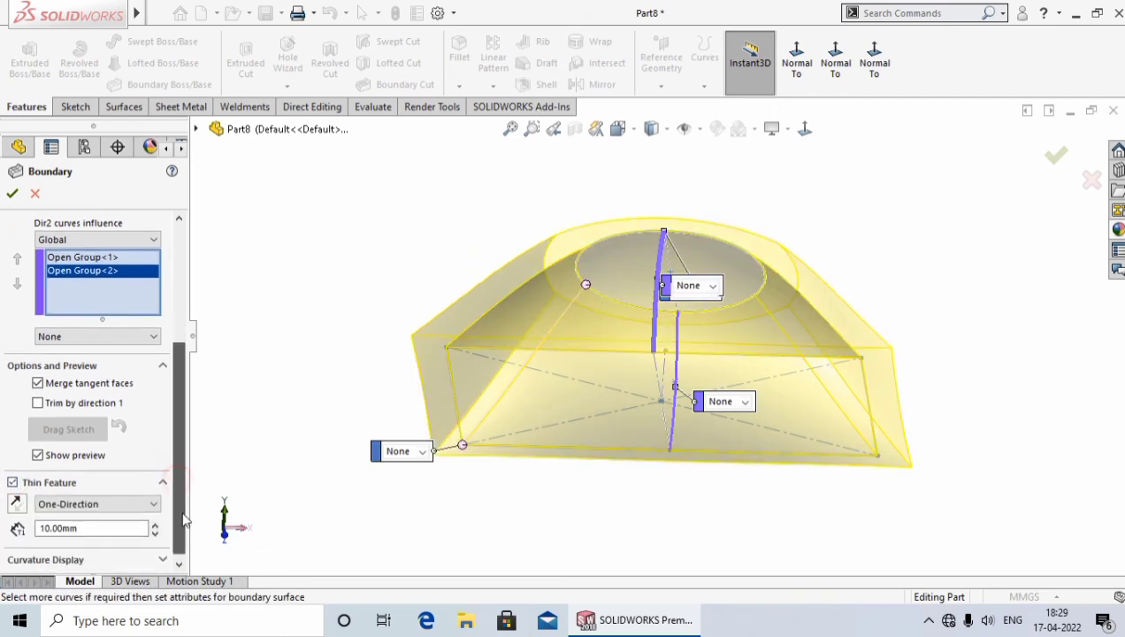
left_click(153, 506)
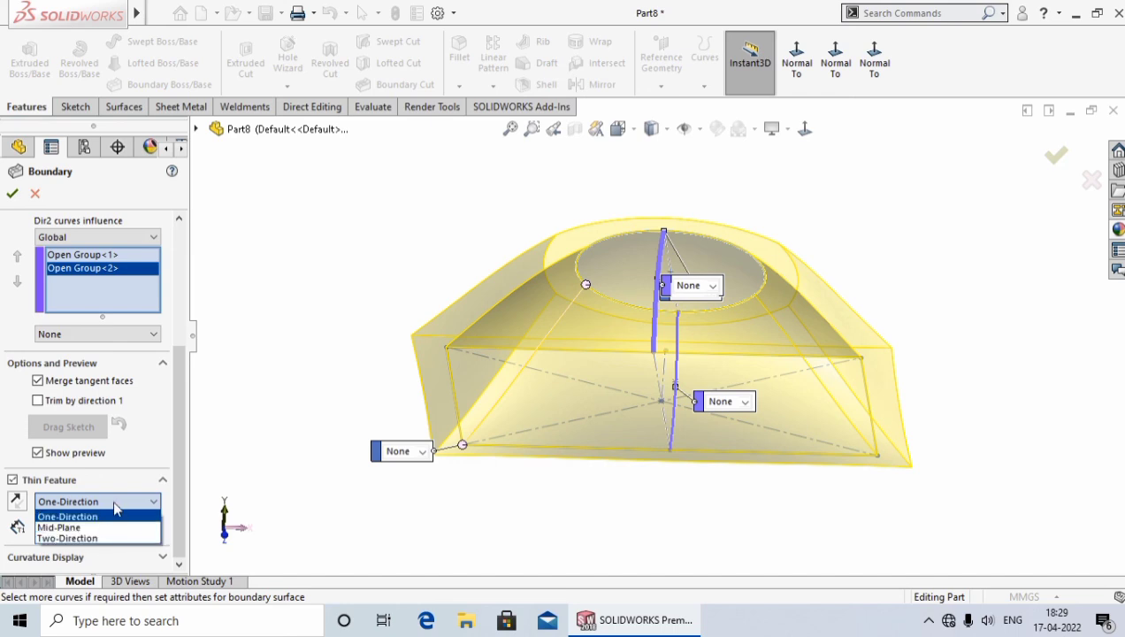
left_click(114, 504)
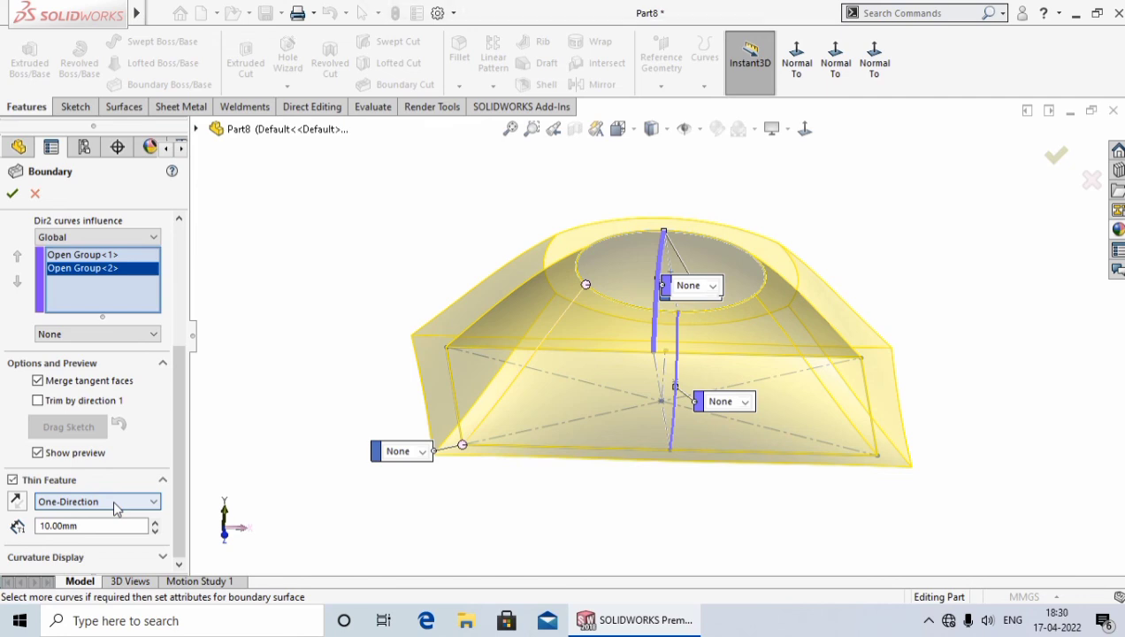
left_click(16, 501)
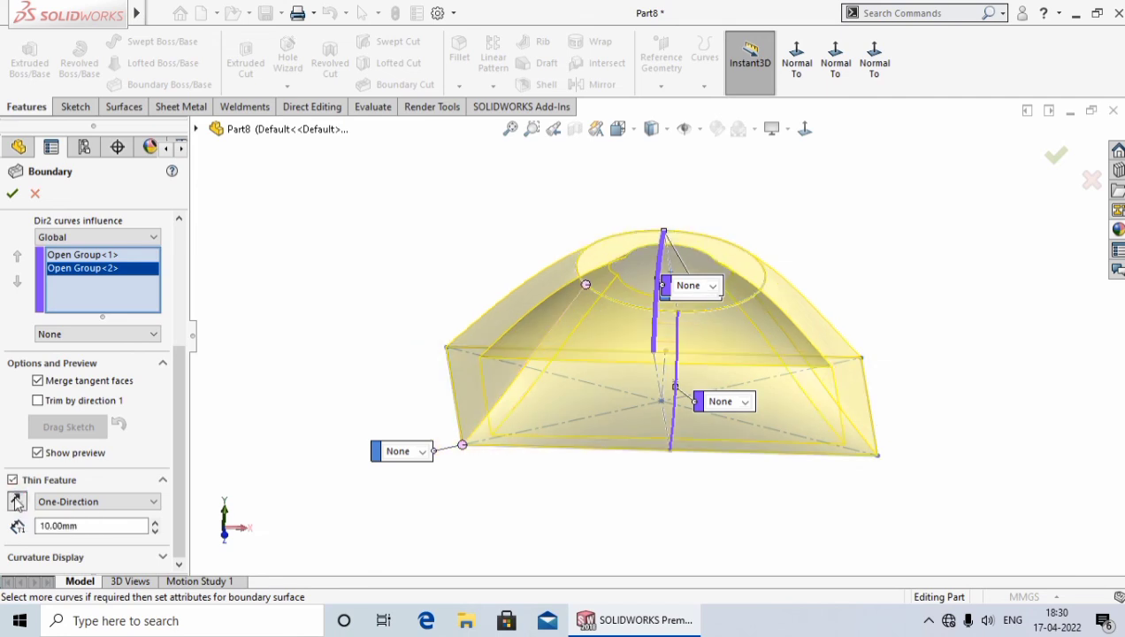
Step: Try Mid-Plane and Two-Direction, then finish as a 10 mm One-Direction outward thin boundary
left_click(118, 504)
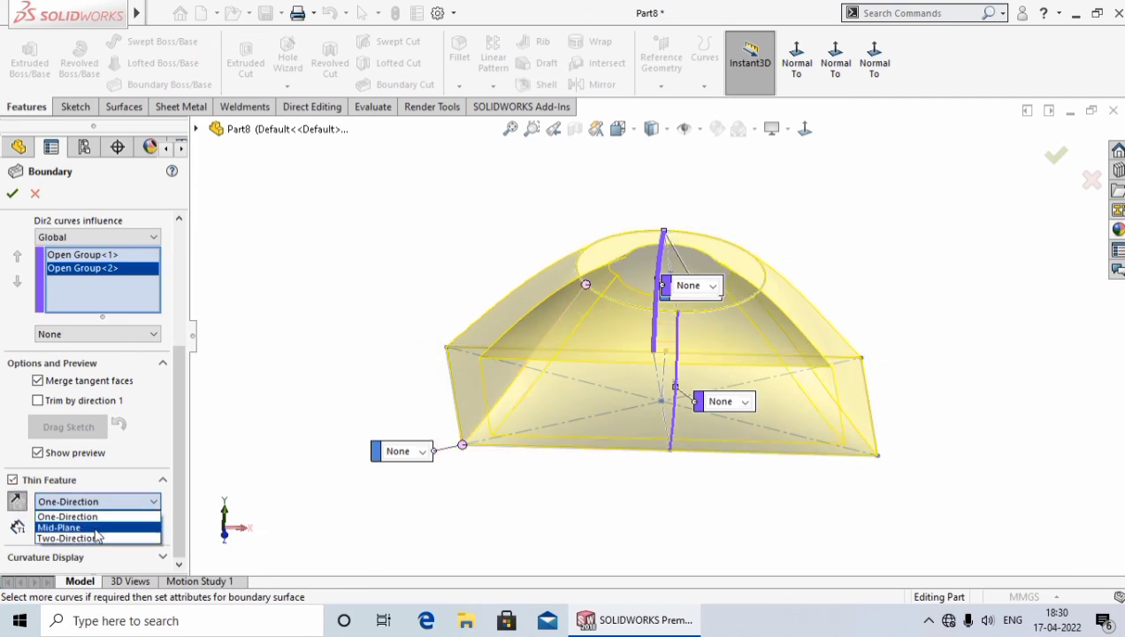
left_click(95, 528)
left_click(118, 503)
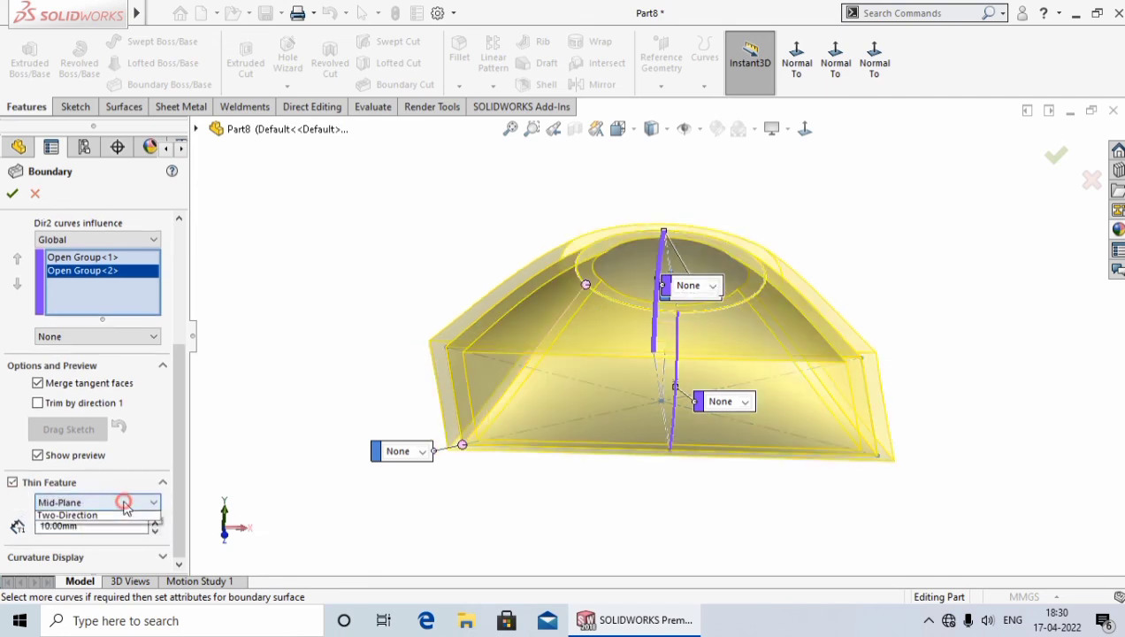
left_click(100, 539)
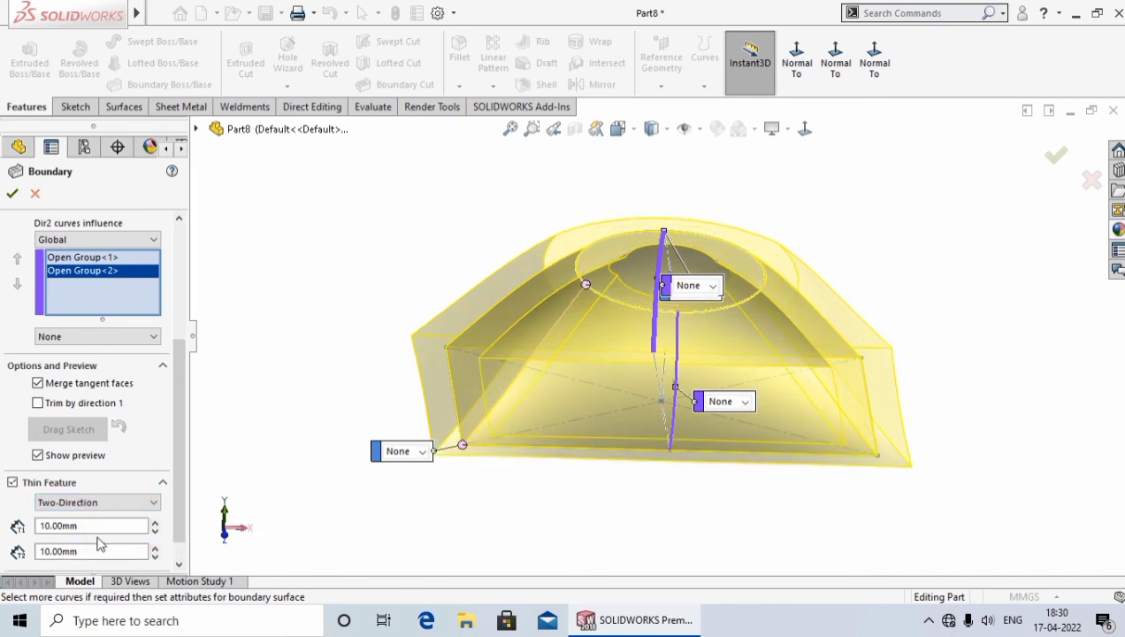
left_click(88, 510)
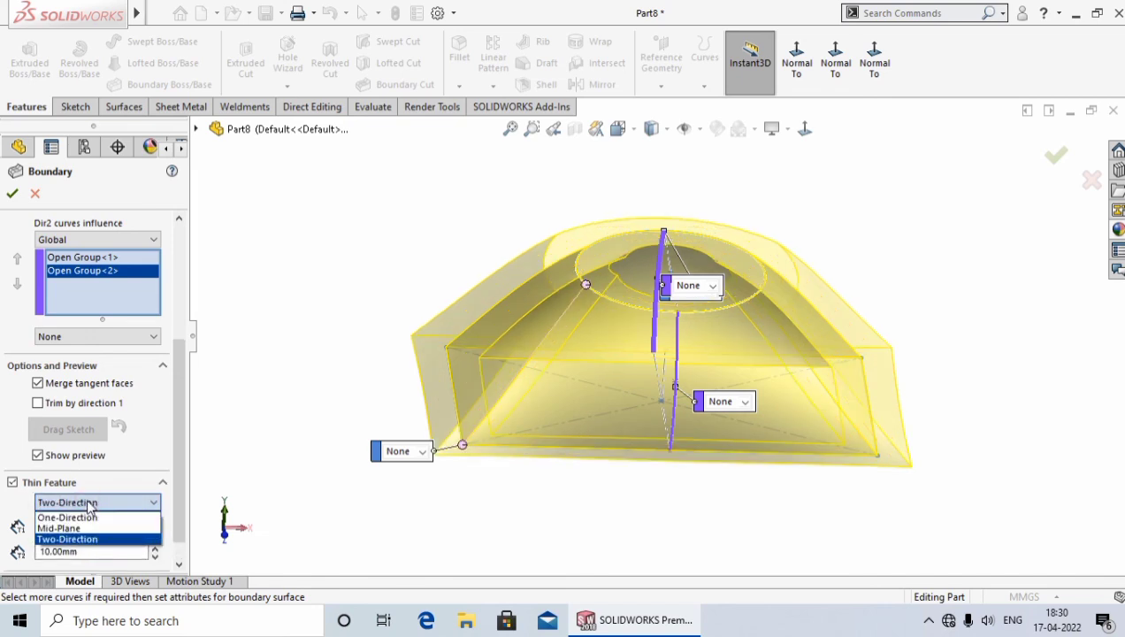
left_click(88, 516)
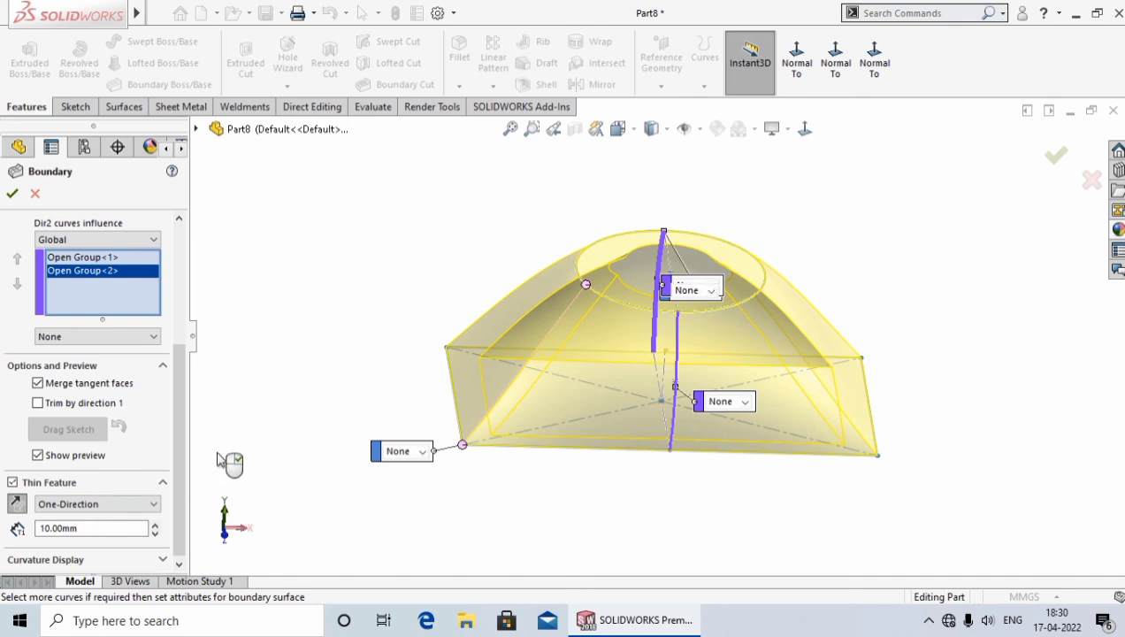
left_click(15, 505)
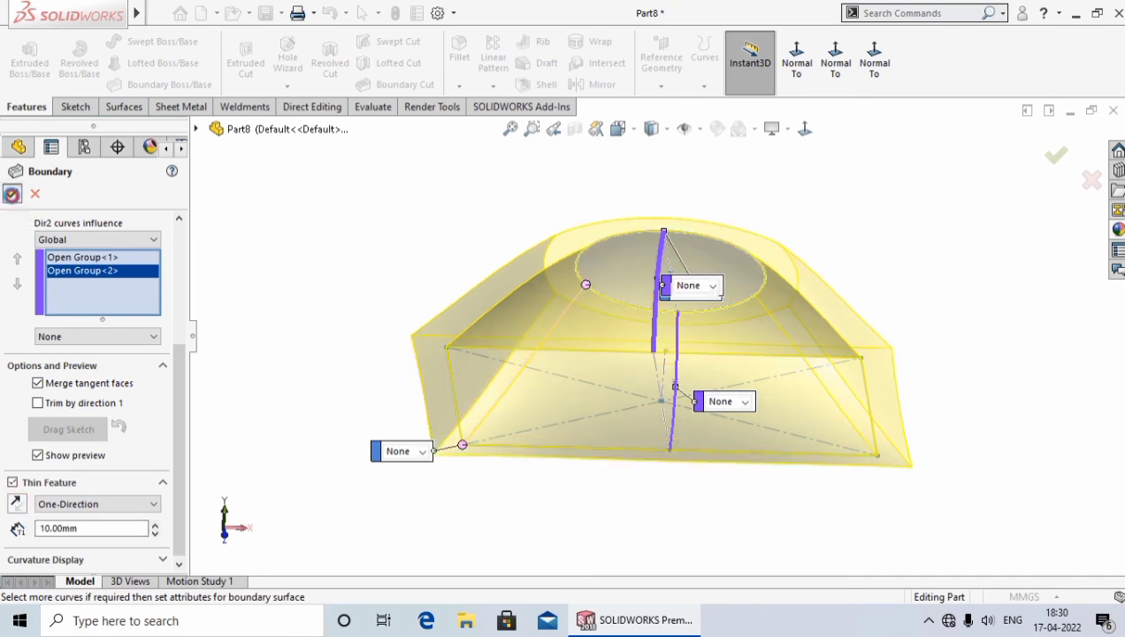
left_click(12, 193)
mouse_move(344, 445)
middle_mouse_down()
mouse_move(369, 189)
mouse_move(323, 458)
mouse_move(311, 464)
middle_mouse_up()
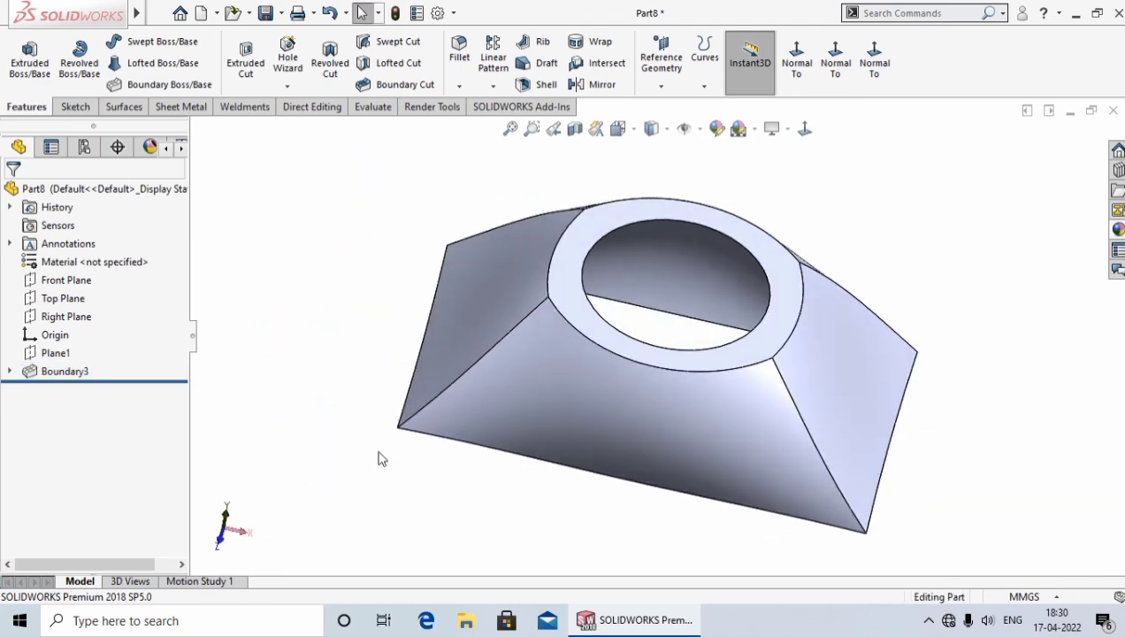